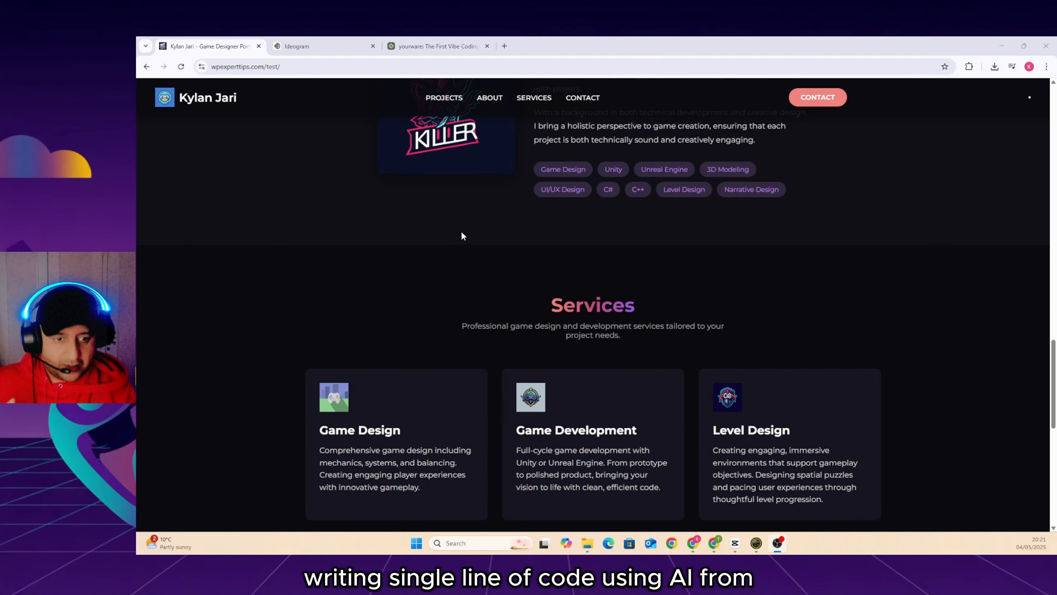
# Review the finished game designer portfolio page from the services section down to the footer and back up to the hero
pyautogui.scroll(-8, 462, 235)
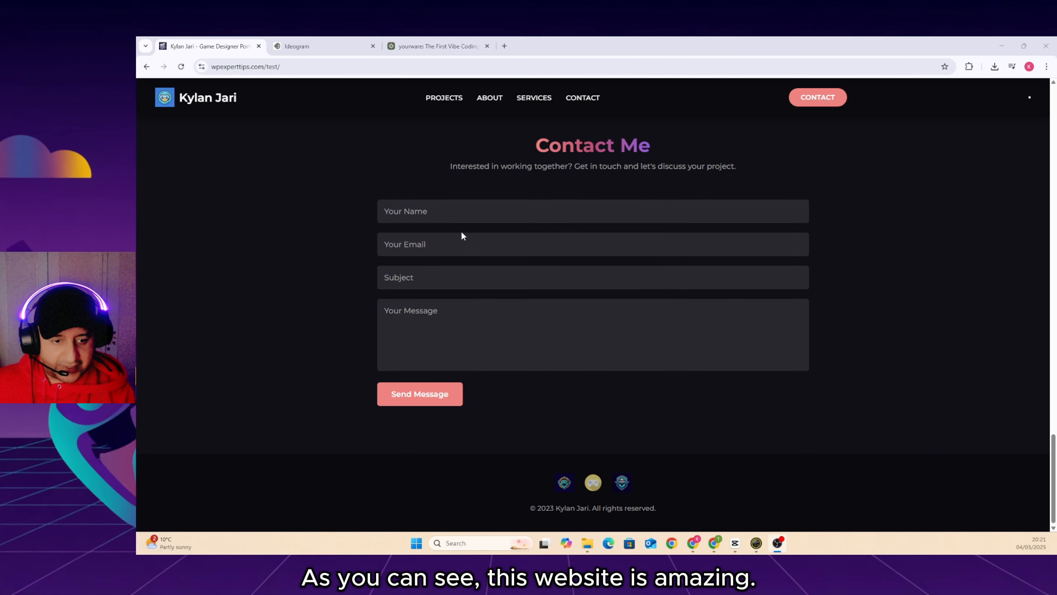
pyautogui.scroll(10, 462, 236)
pyautogui.scroll(2, 462, 236)
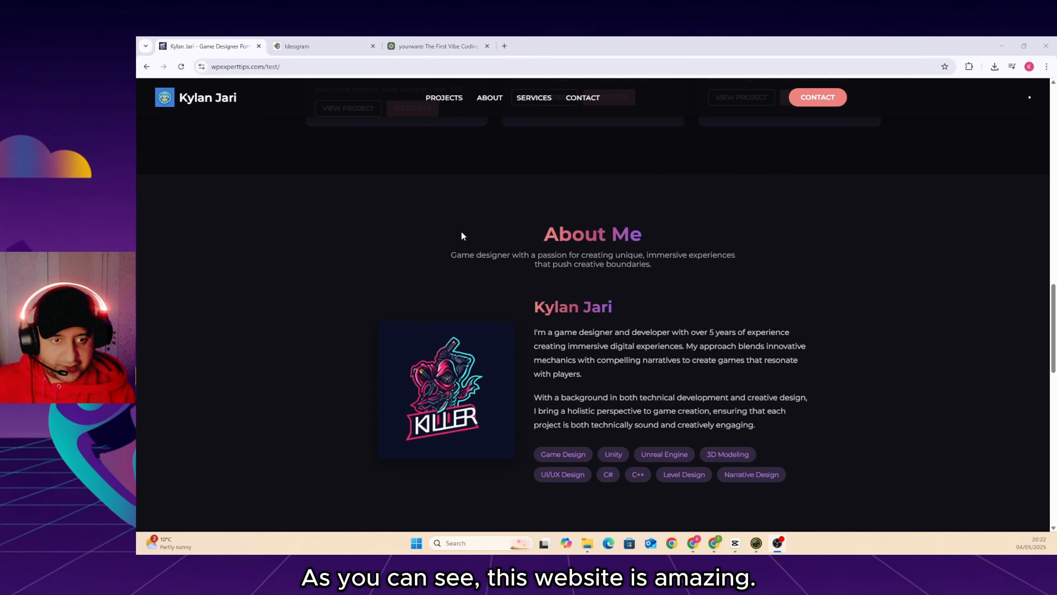
pyautogui.scroll(8, 462, 236)
pyautogui.scroll(5, 462, 236)
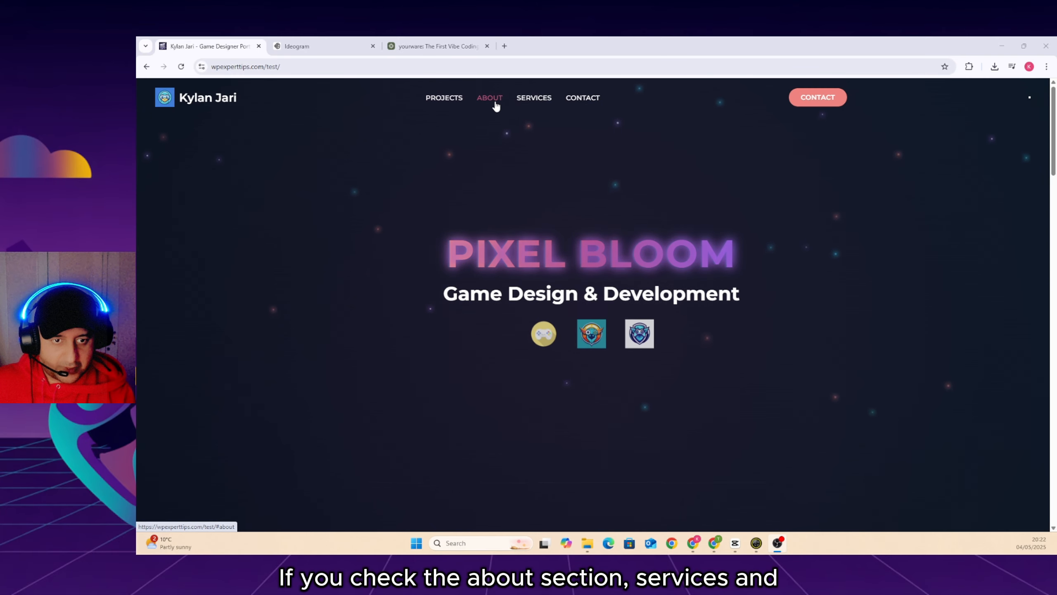
# Test the portfolio site's navigation to the About, Services and Contact sections, including the separate contact link in the header
pyautogui.click(495, 104)
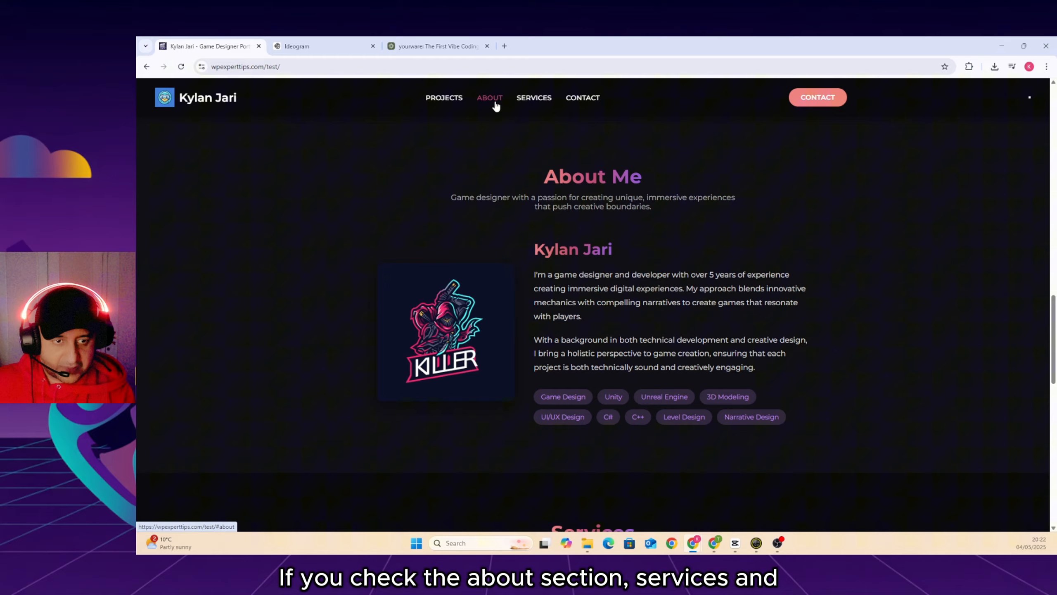
pyautogui.click(534, 99)
pyautogui.click(577, 100)
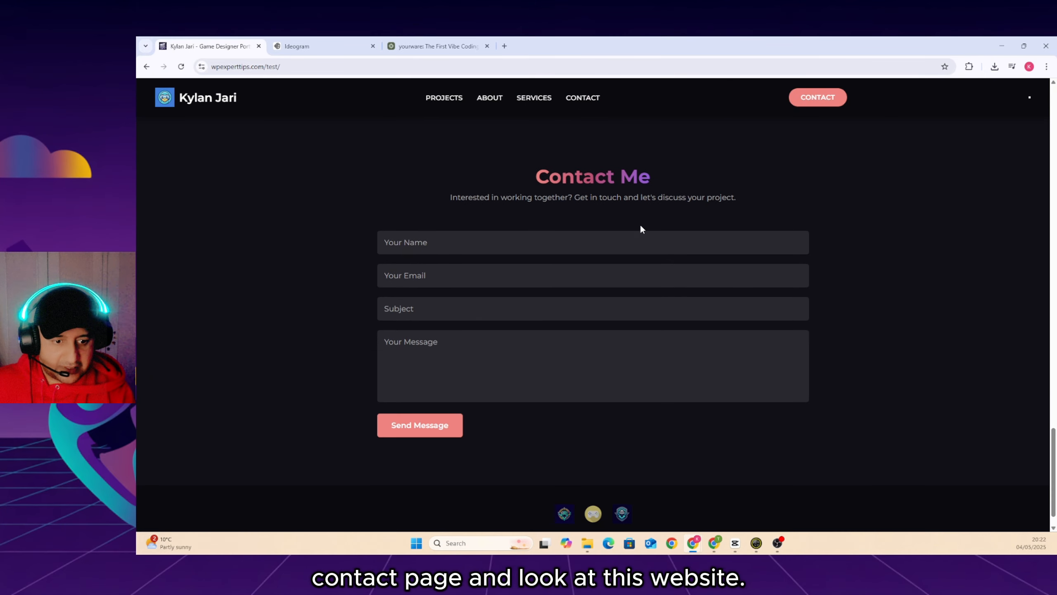
pyautogui.scroll(10, 630, 226)
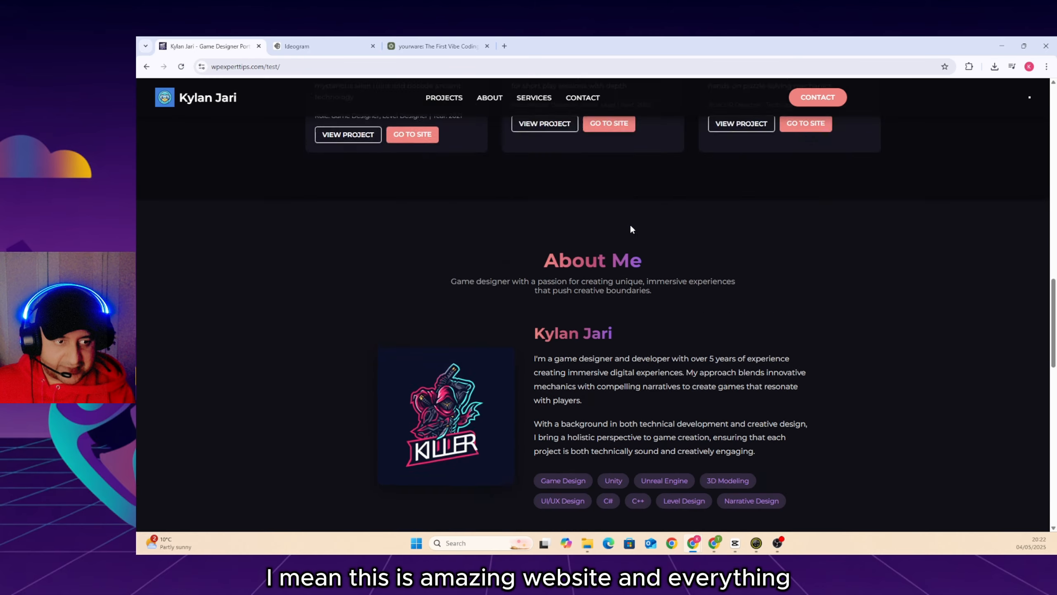
pyautogui.scroll(10, 631, 227)
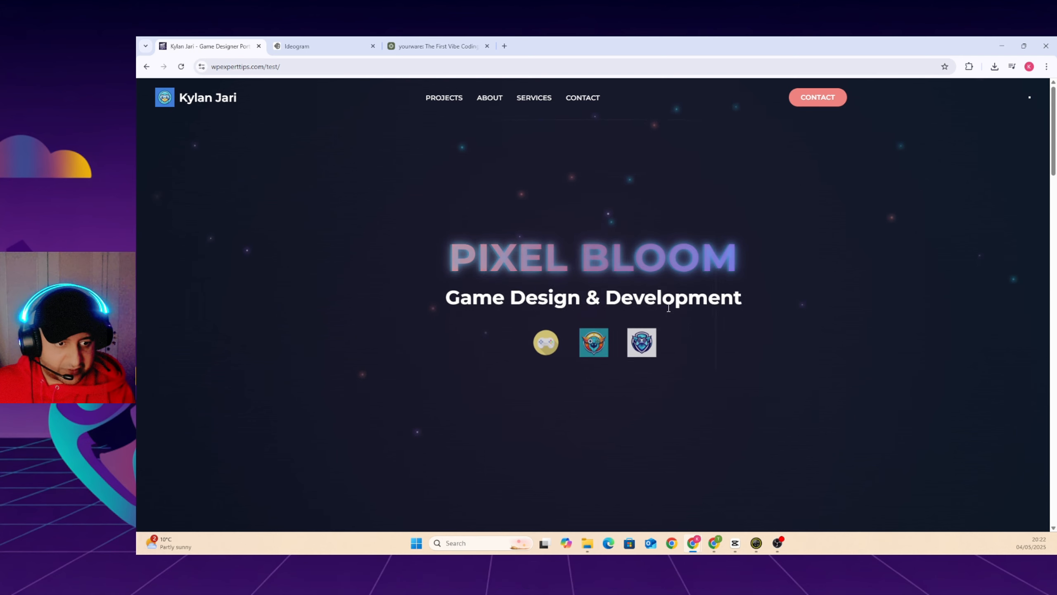
pyautogui.click(815, 101)
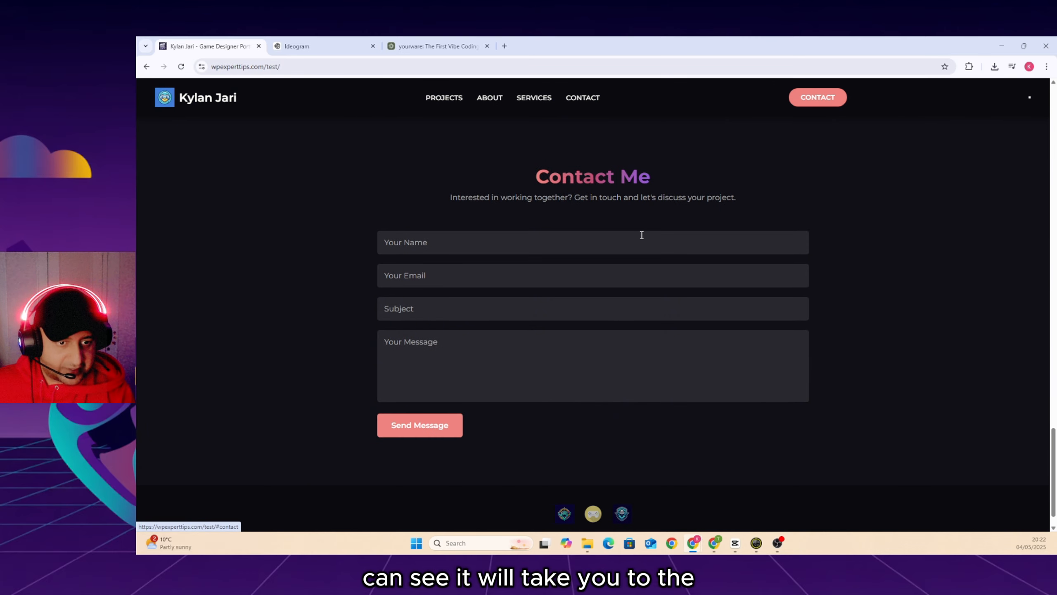
pyautogui.scroll(20, 645, 234)
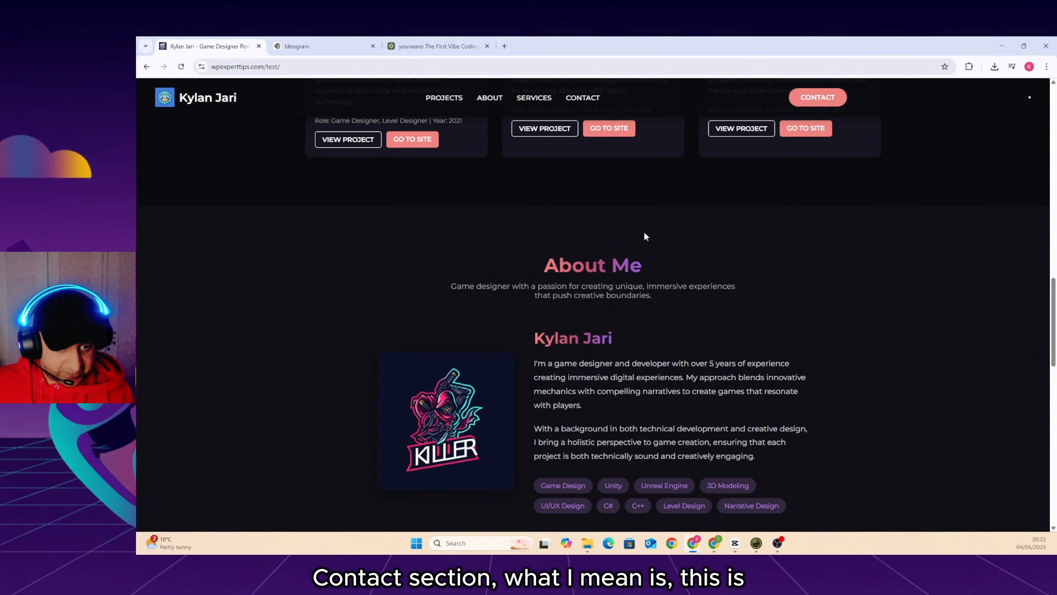
pyautogui.scroll(15, 644, 236)
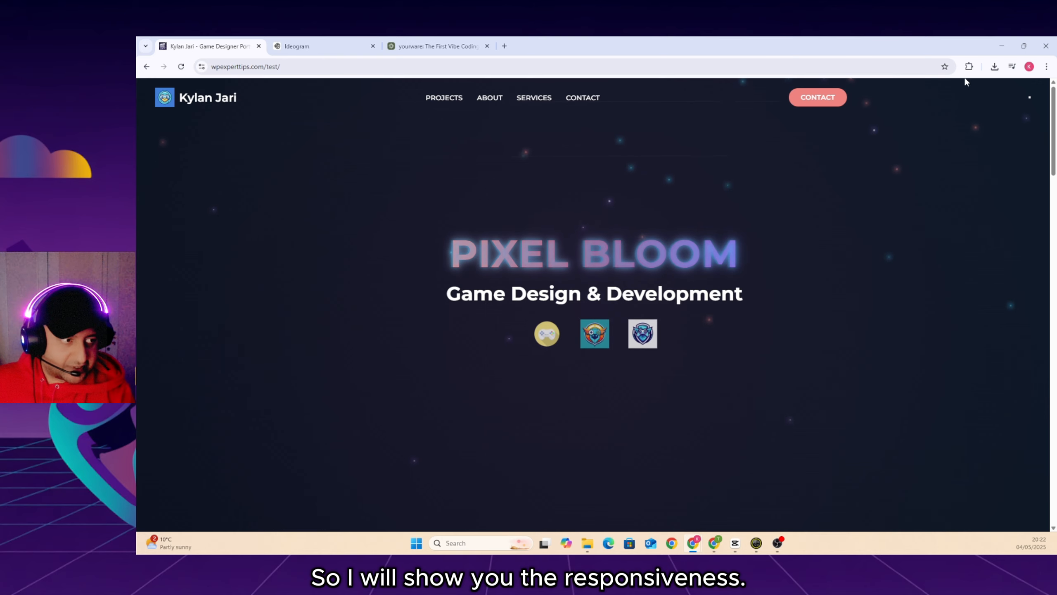
# Check the portfolio site's mobile layout and navigation menu in a phone-width browser window, and restore the window to full size
pyautogui.click(1024, 46)
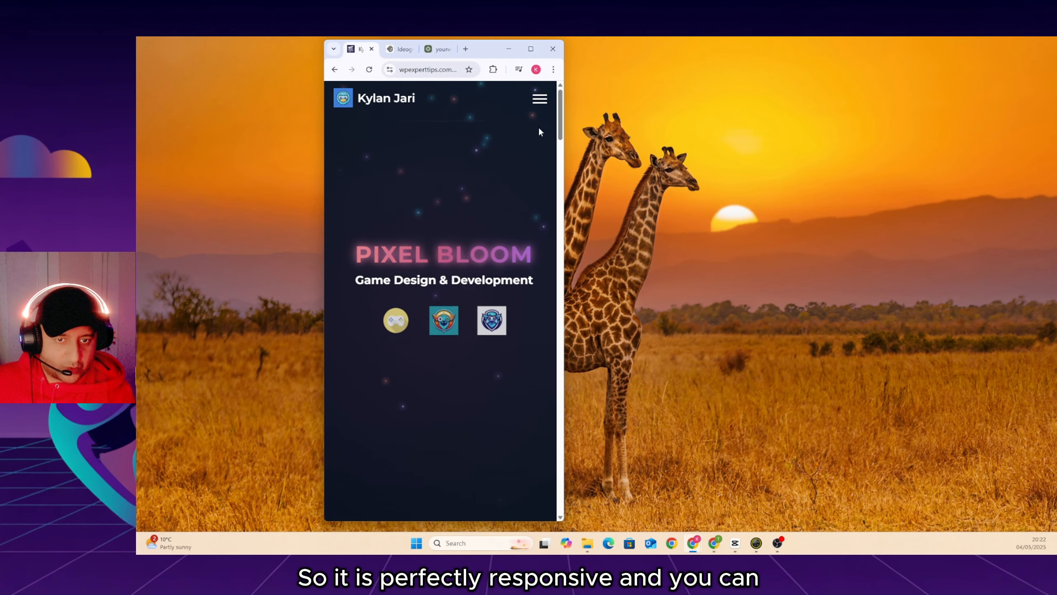
pyautogui.scroll(-2, 506, 170)
pyautogui.scroll(2, 505, 172)
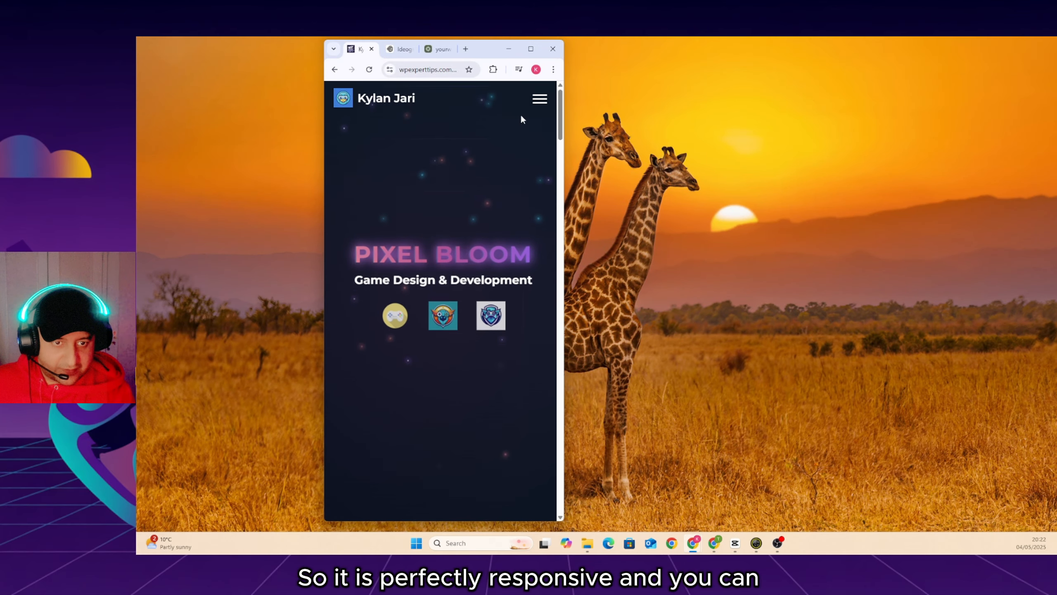
pyautogui.click(540, 100)
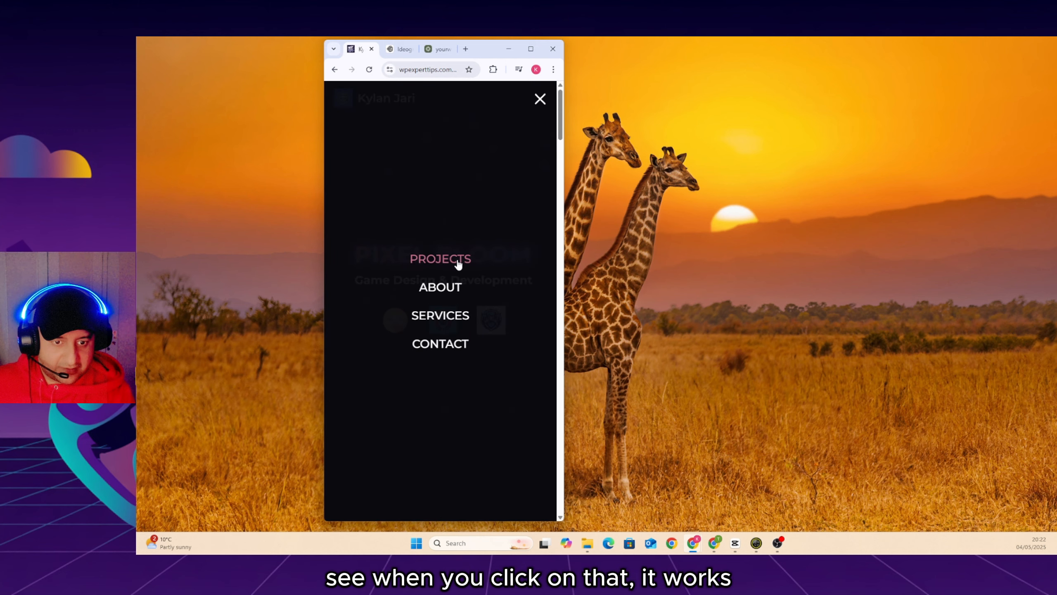
pyautogui.click(449, 317)
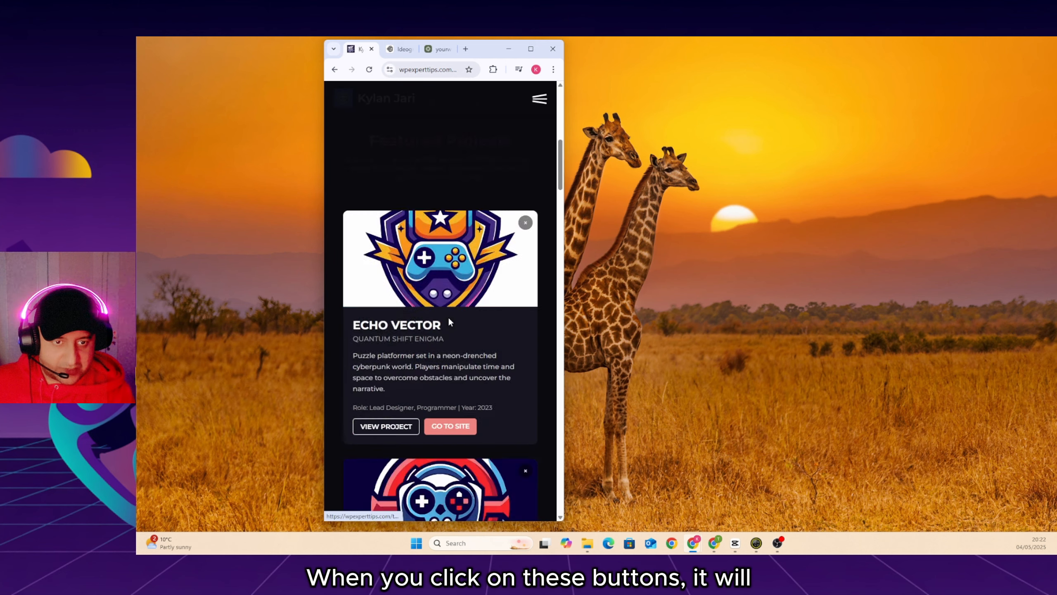
pyautogui.scroll(-10, 448, 276)
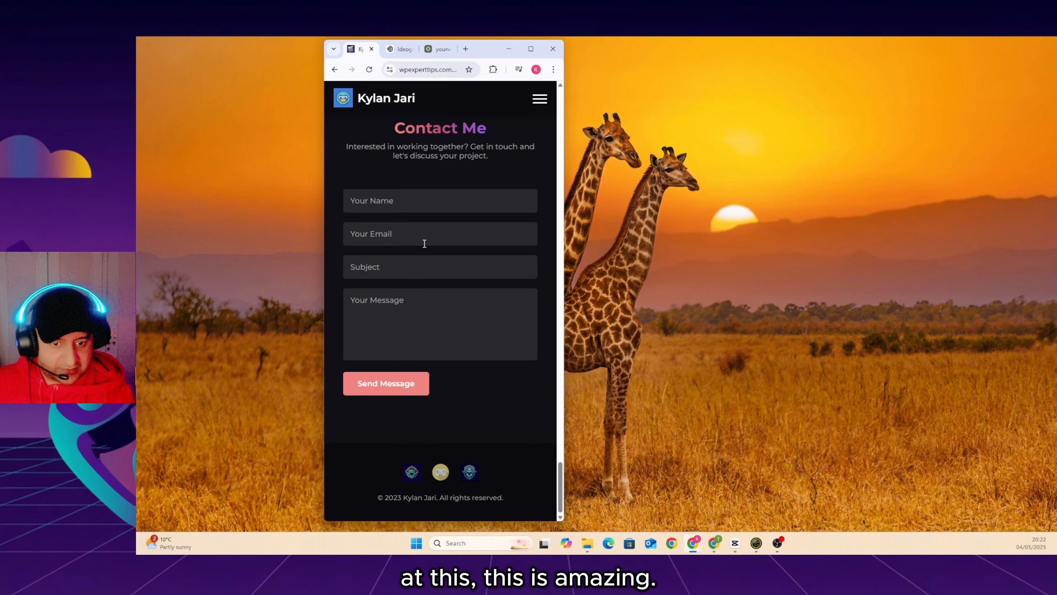
pyautogui.scroll(8, 424, 245)
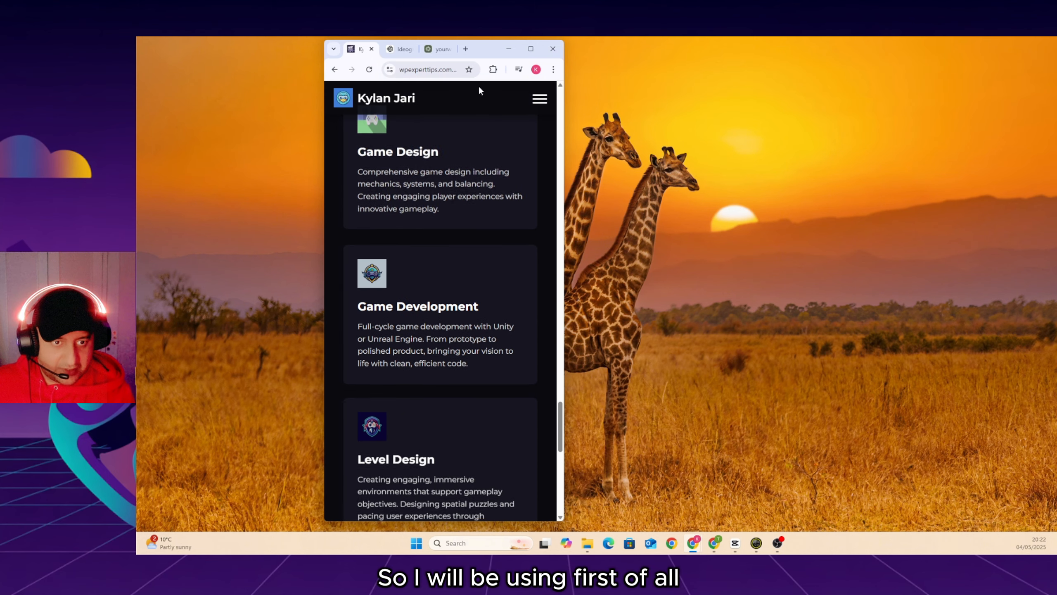
pyautogui.click(530, 48)
# Look at the Ideogram and yourware home pages, and return to the finished portfolio site for comparison
pyautogui.click(325, 46)
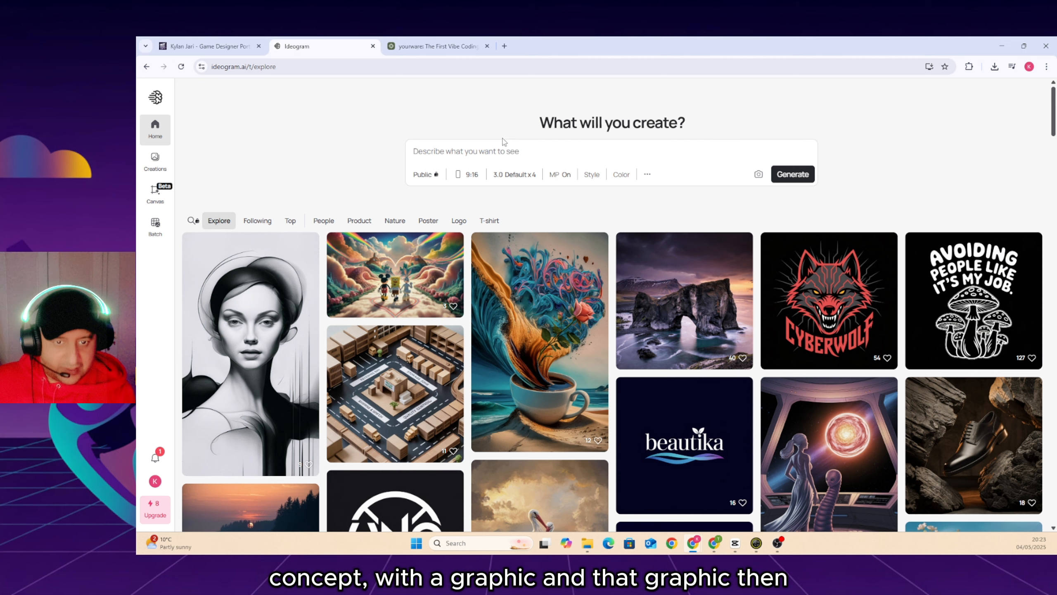
pyautogui.click(439, 47)
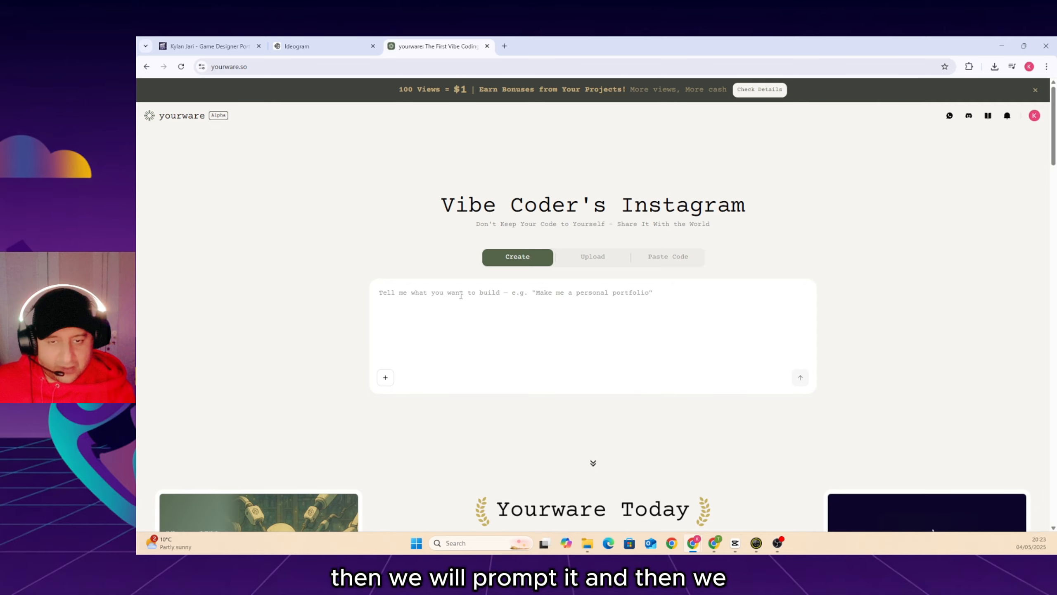
pyautogui.click(224, 50)
pyautogui.scroll(15, 517, 183)
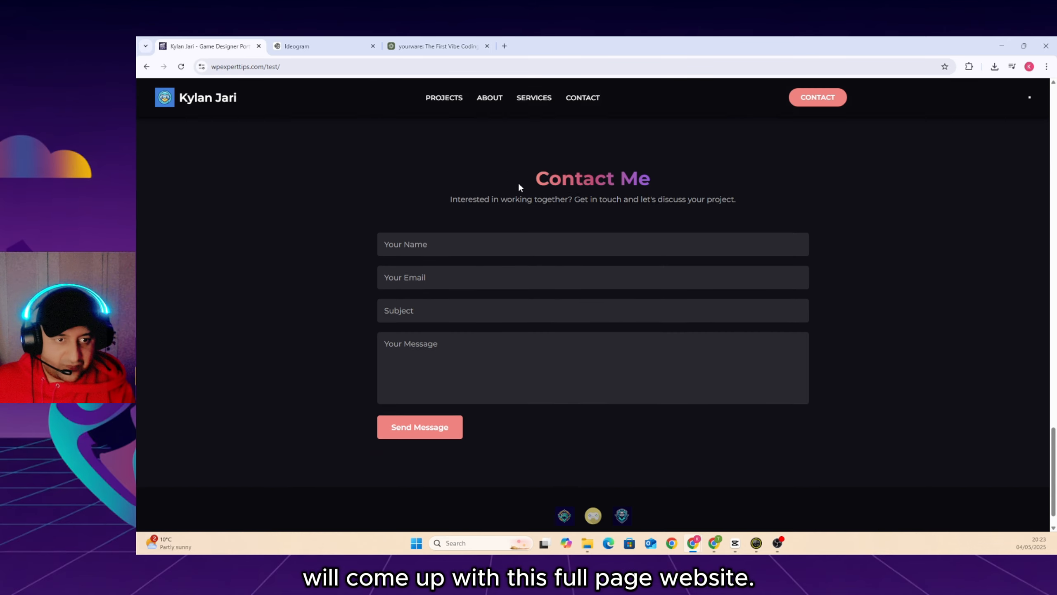
pyautogui.scroll(10, 518, 183)
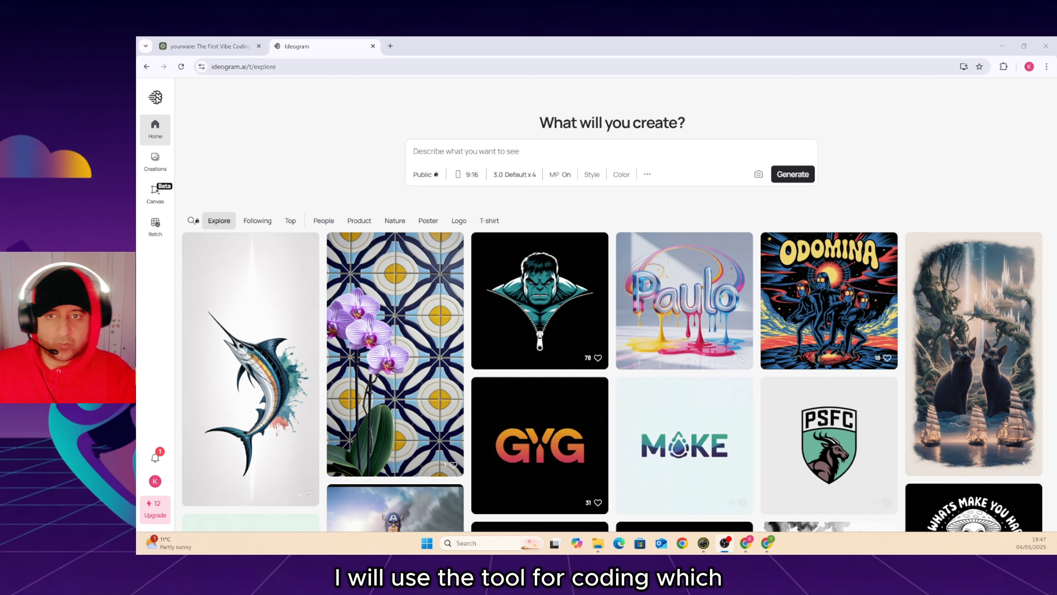
# Look over the yourware.so creation page and the Ideogram explore page that serve for coding and design
pyautogui.click(210, 46)
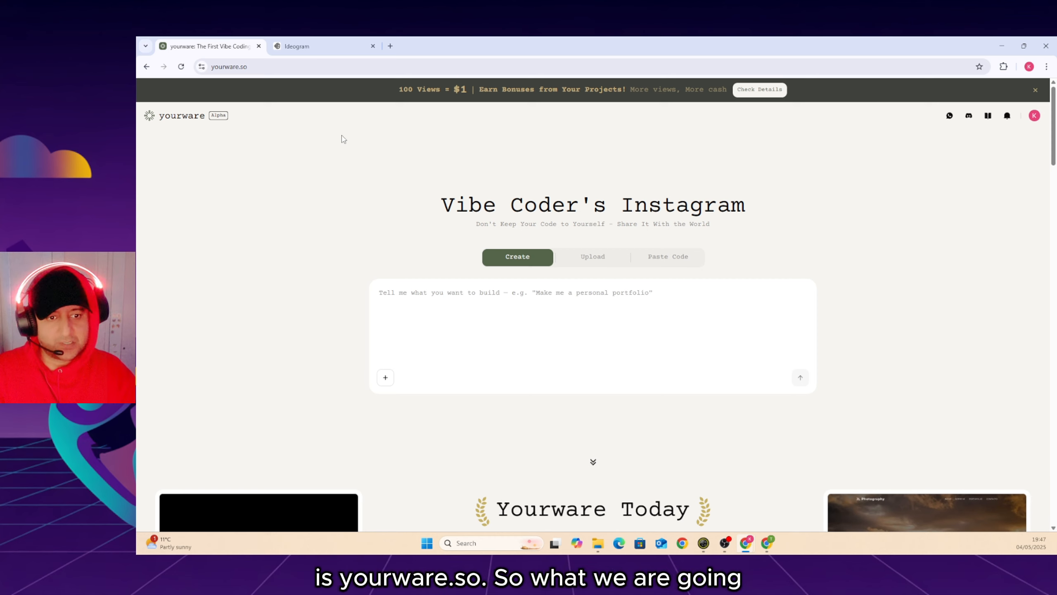
pyautogui.click(340, 54)
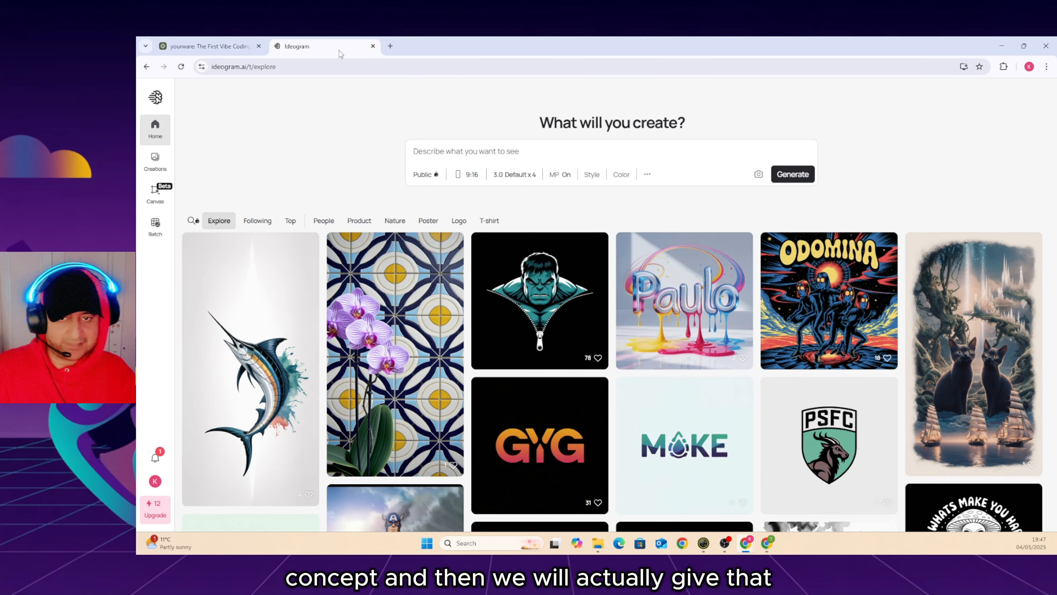
pyautogui.click(237, 47)
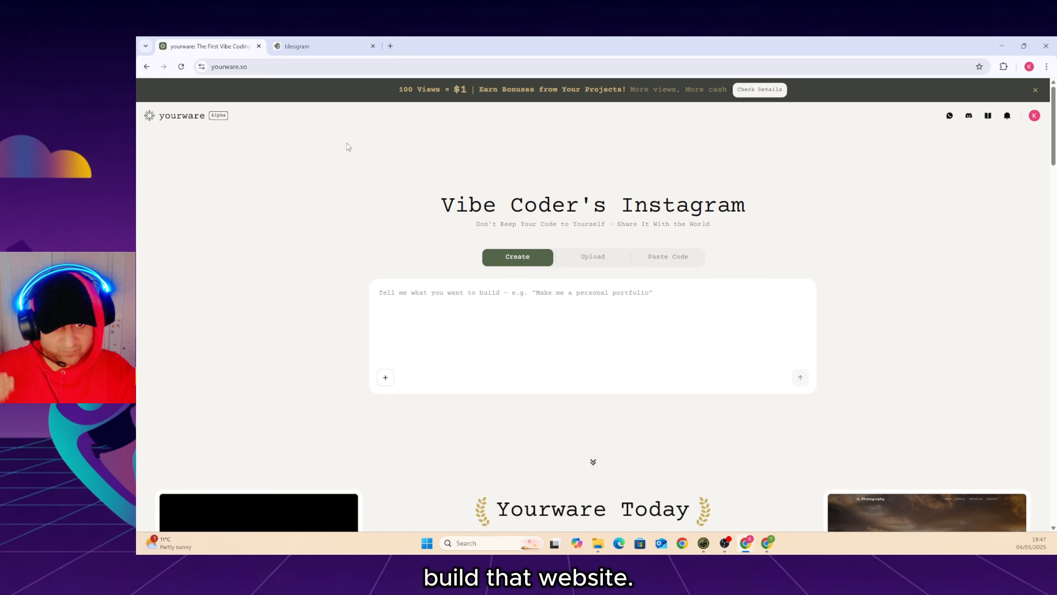
# Switch to Ideogram and enter the image prompt "Portfolio website for game designers."
pyautogui.click(346, 48)
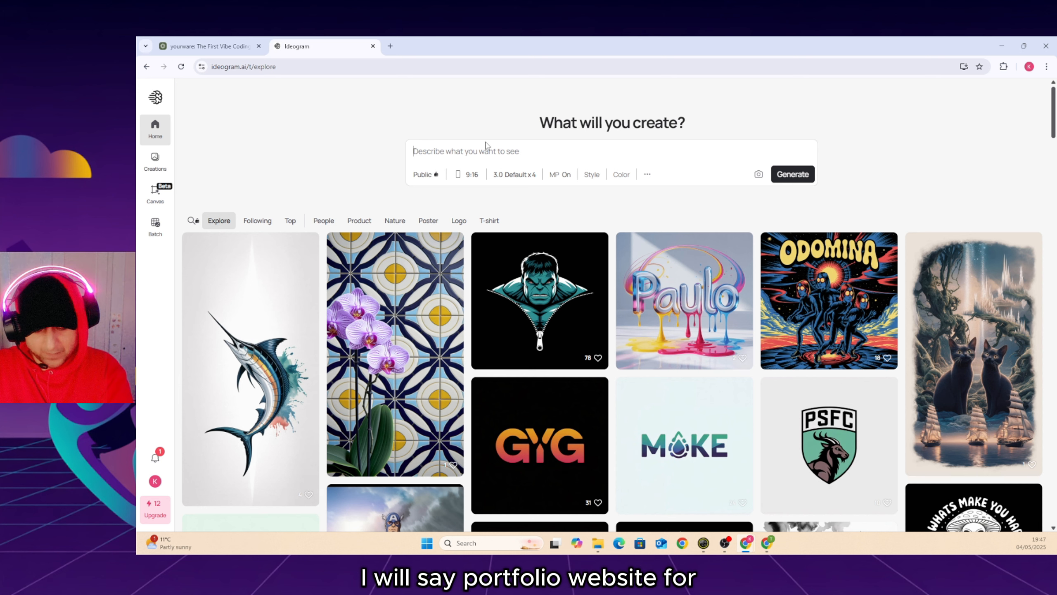
pyautogui.write('Portfolio website for')
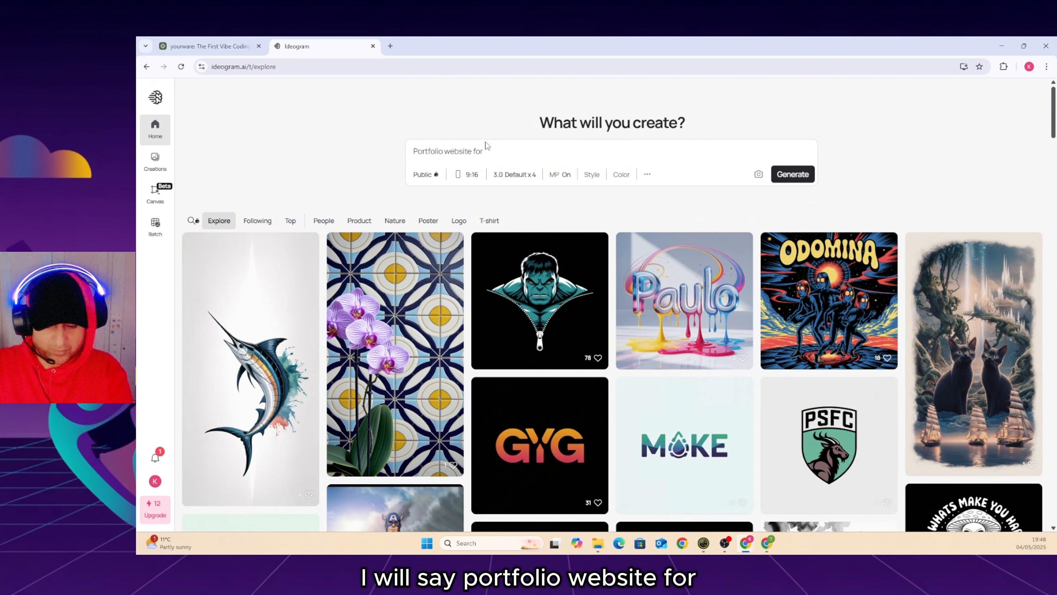
pyautogui.write('game develope')
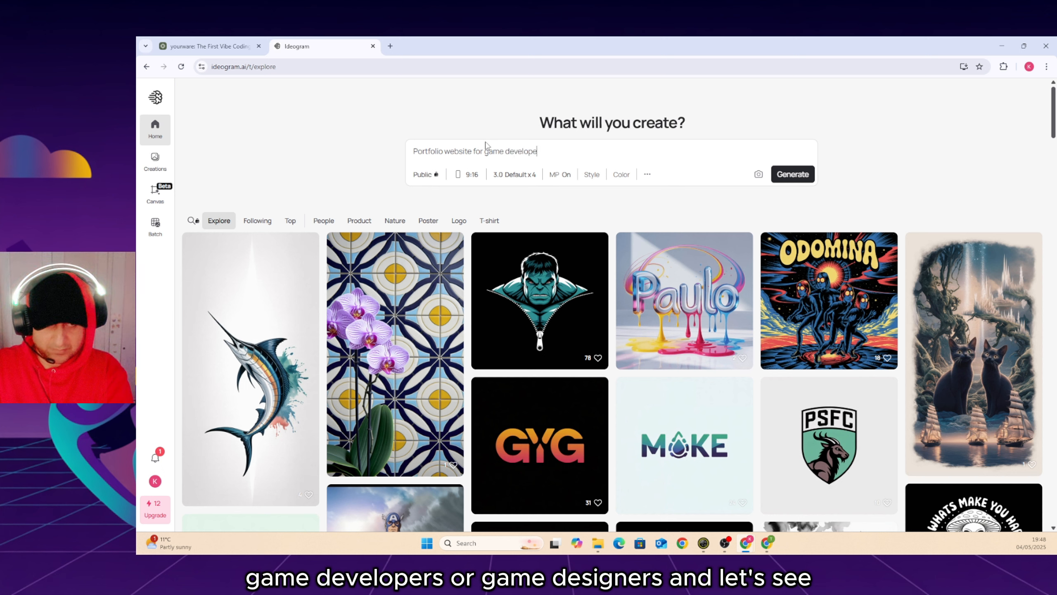
pyautogui.press('BackSpace')
pyautogui.press('BackSpace')
pyautogui.press('BackSpace')
pyautogui.press('BackSpace')
pyautogui.press('BackSpace')
pyautogui.press('BackSpace')
pyautogui.press('BackSpace')
pyautogui.press('BackSpace')
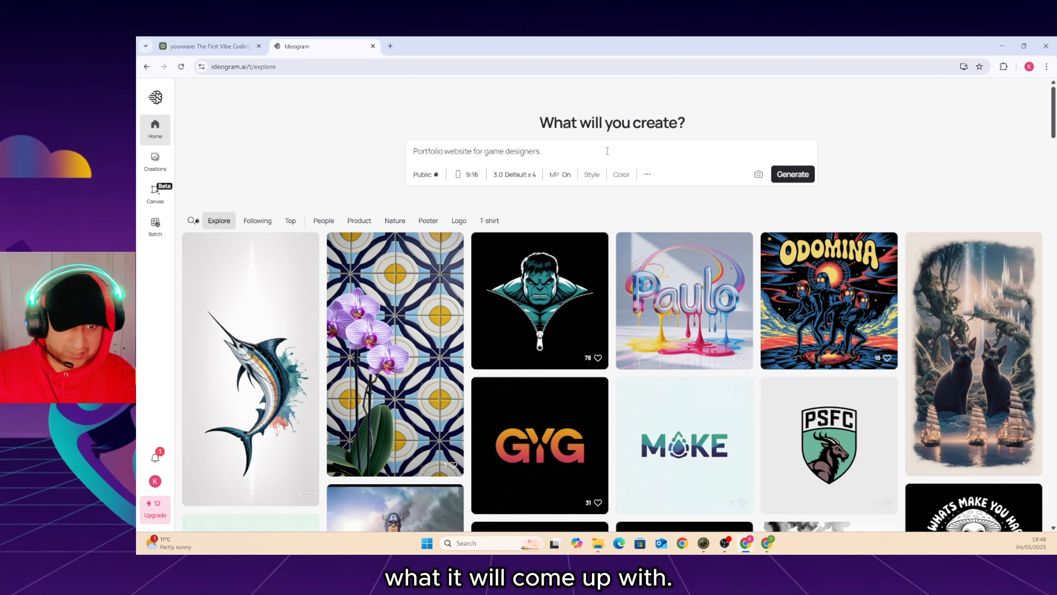
# Check the aspect ratio options, keep 9:16 portrait, and generate the website design images
pyautogui.click(466, 177)
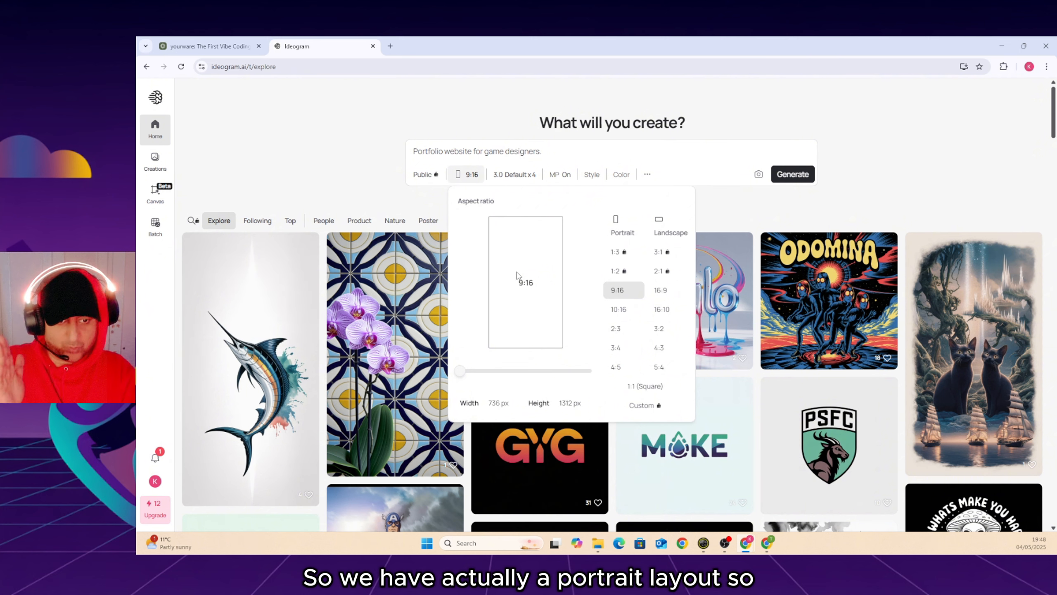
pyautogui.click(373, 180)
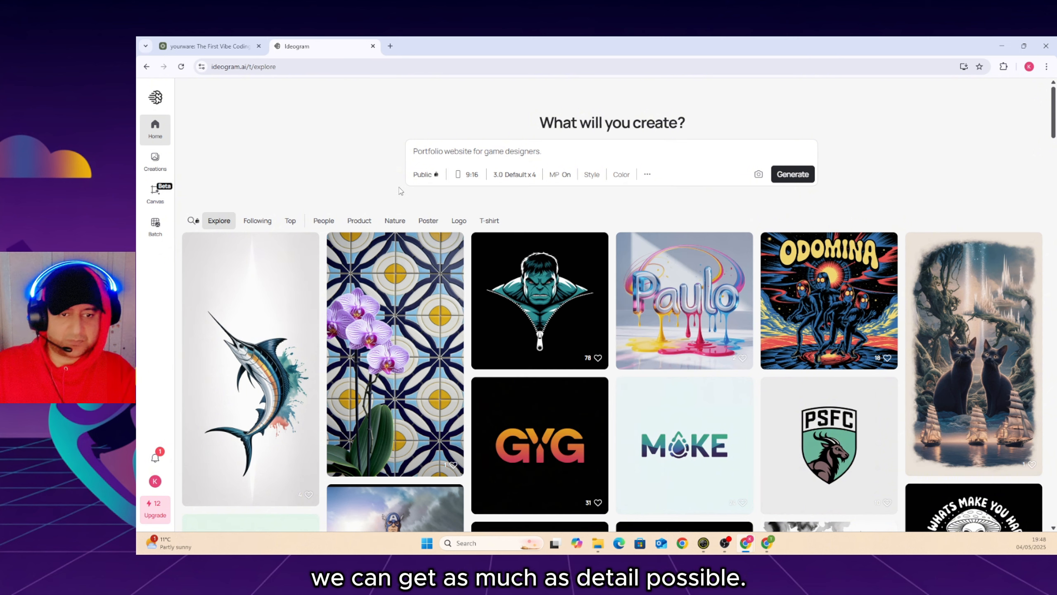
pyautogui.click(793, 174)
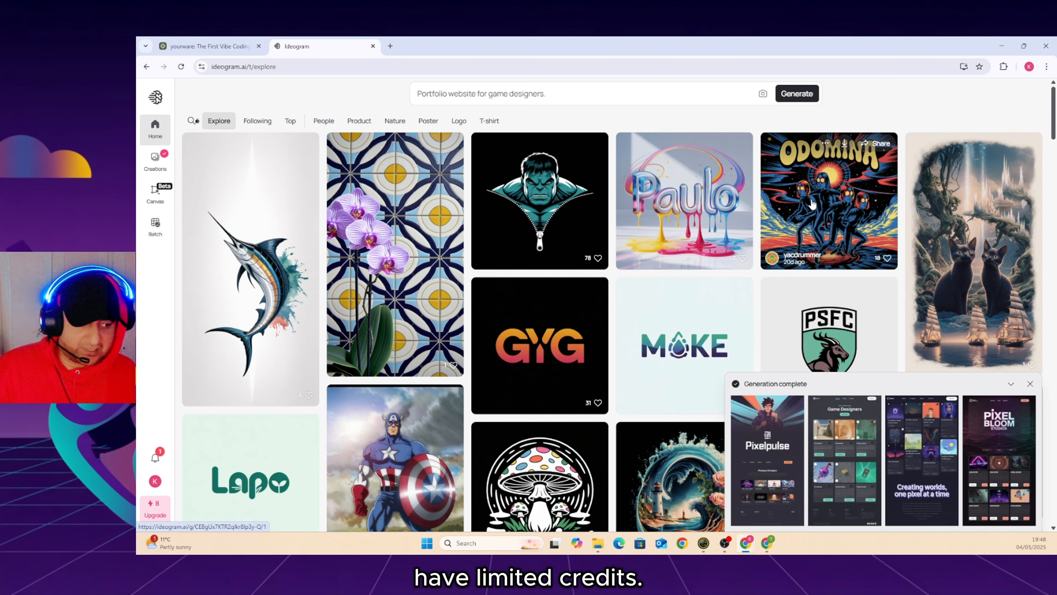
# Examine each of the four generated portfolio designs at full size, ending with the Pixel Bloom Studios layout
pyautogui.click(778, 442)
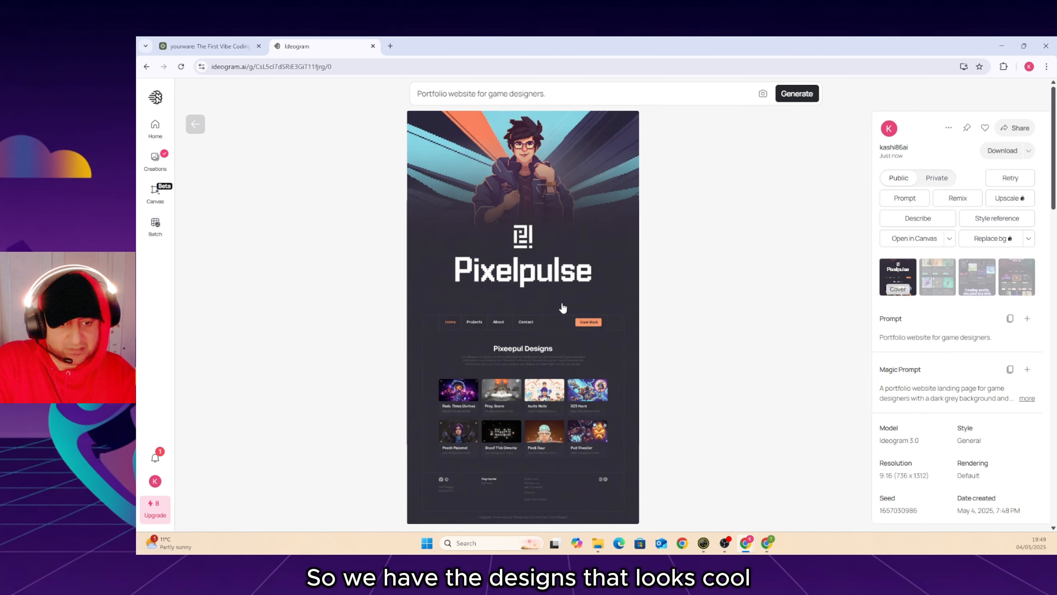
pyautogui.click(934, 277)
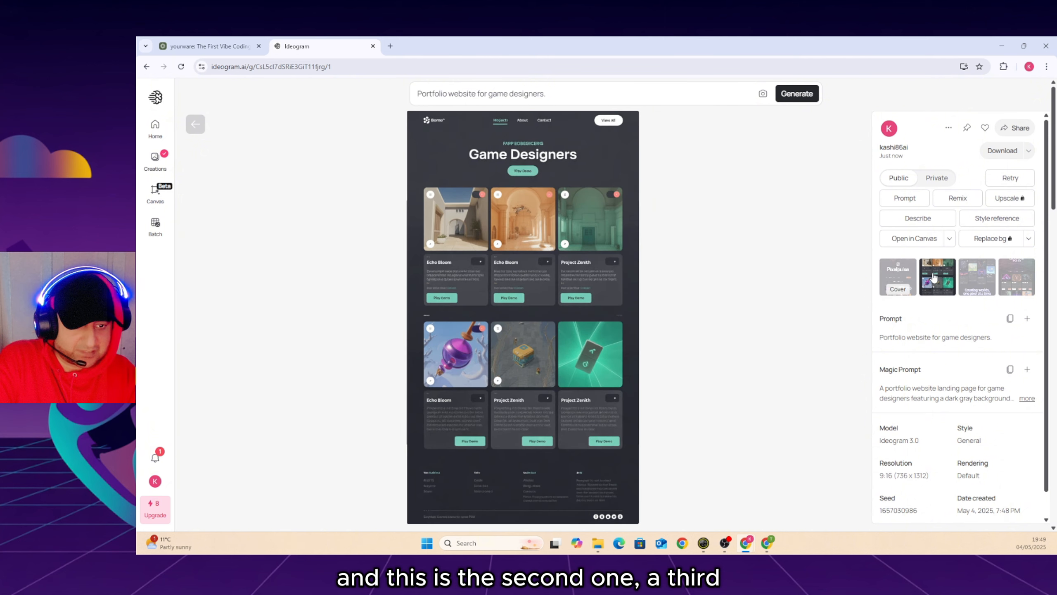
pyautogui.click(971, 278)
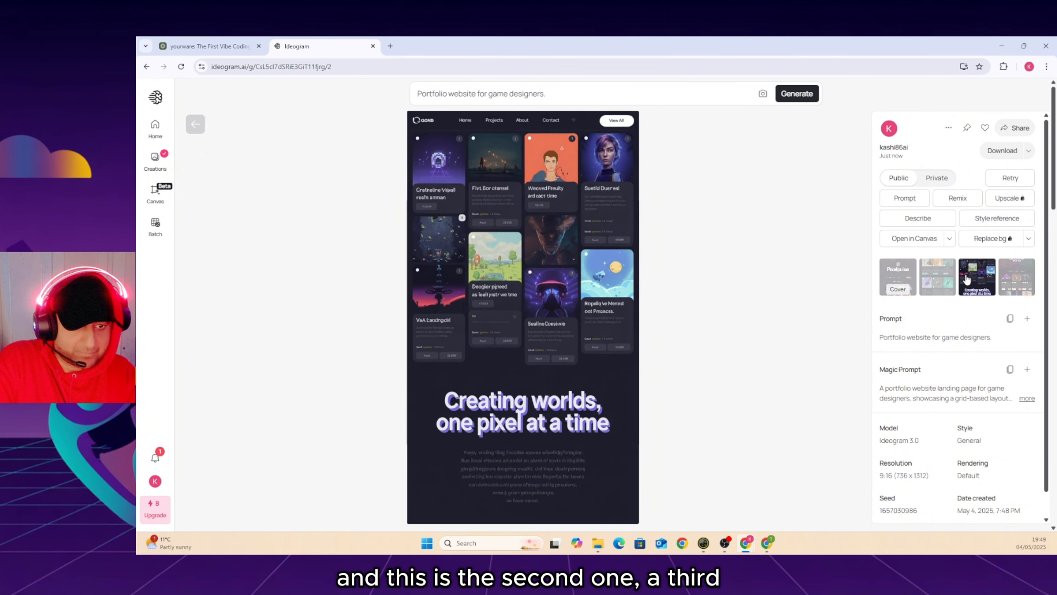
pyautogui.click(1015, 272)
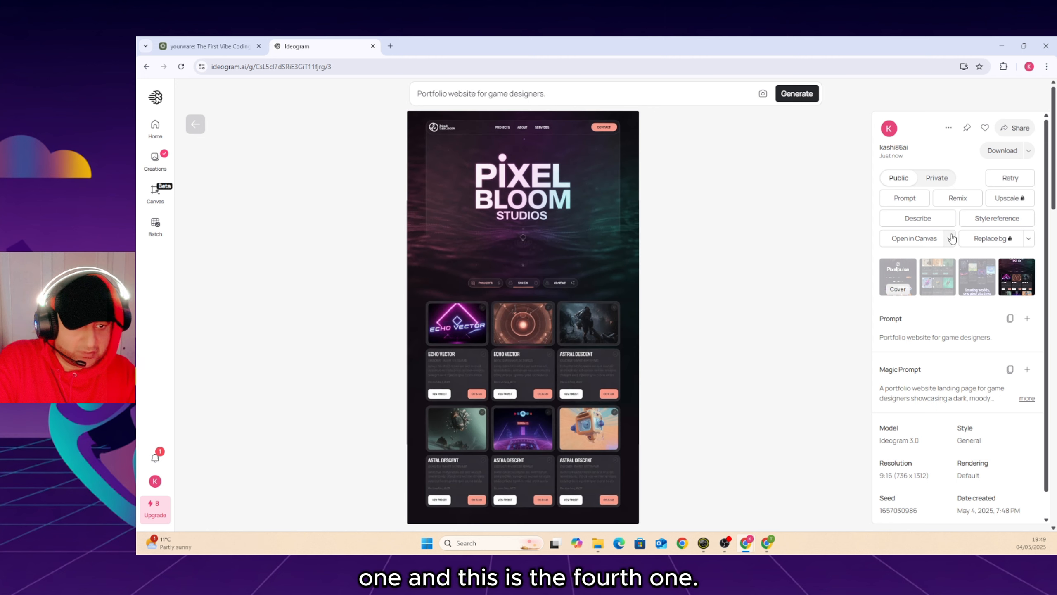
pyautogui.scroll(-5, 533, 243)
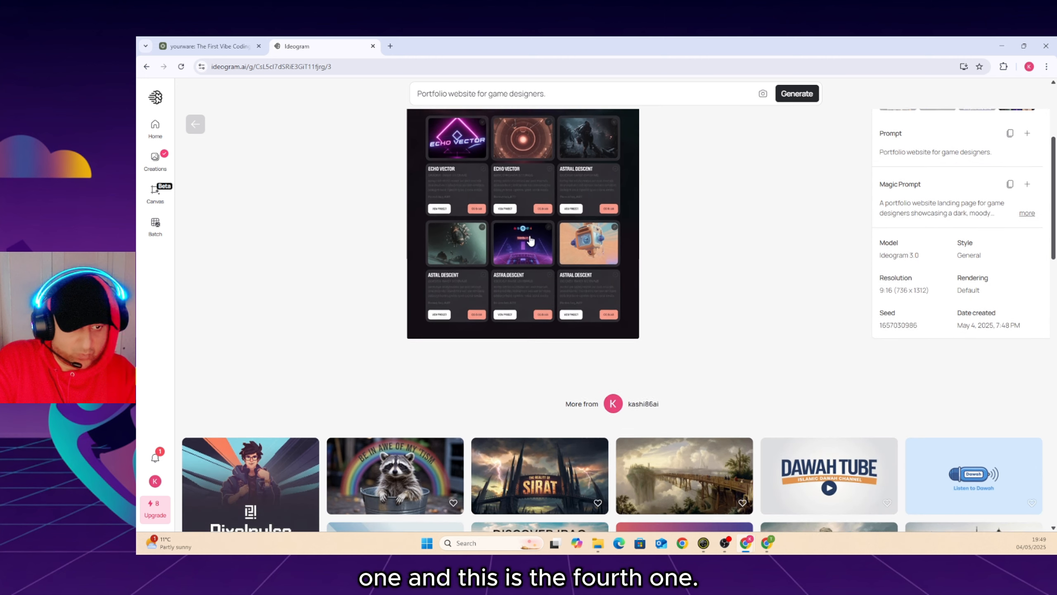
# Compare the four generated portfolio designs once more, returning to the Pixel Bloom Studios layout
pyautogui.scroll(5, 533, 244)
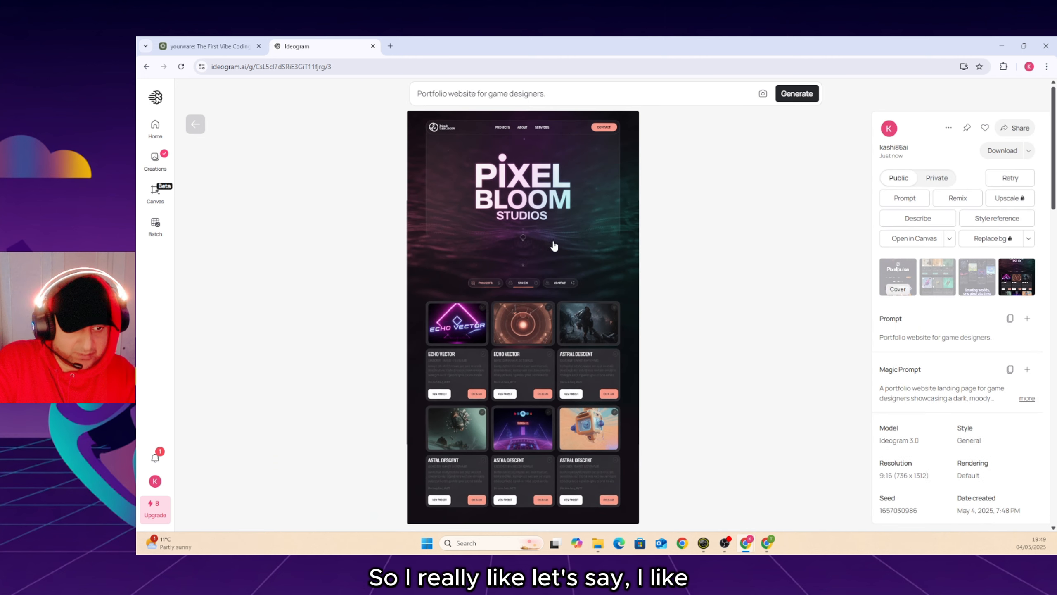
pyautogui.click(897, 274)
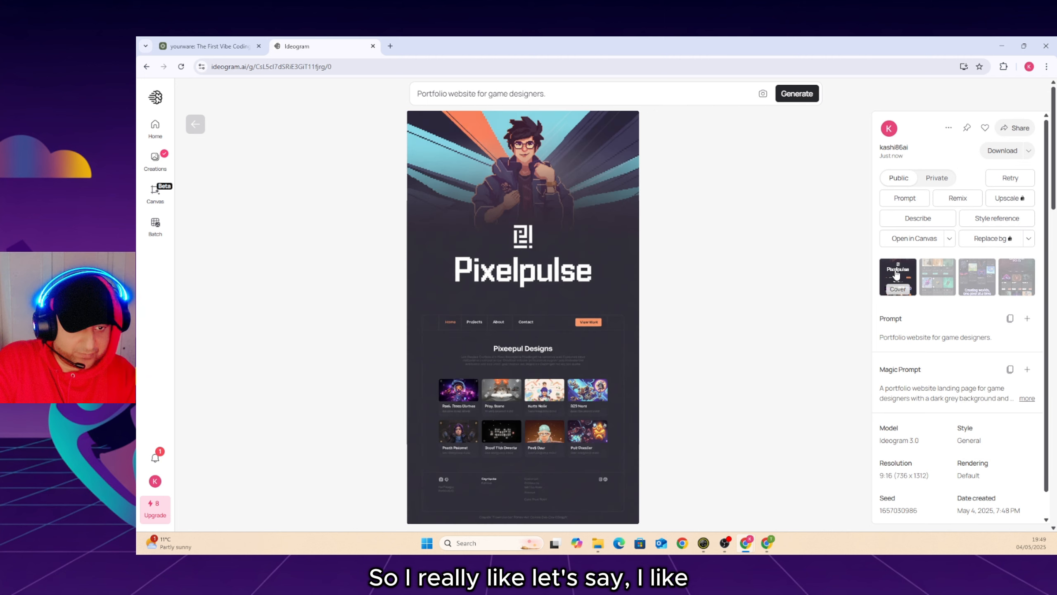
pyautogui.click(948, 277)
pyautogui.click(982, 276)
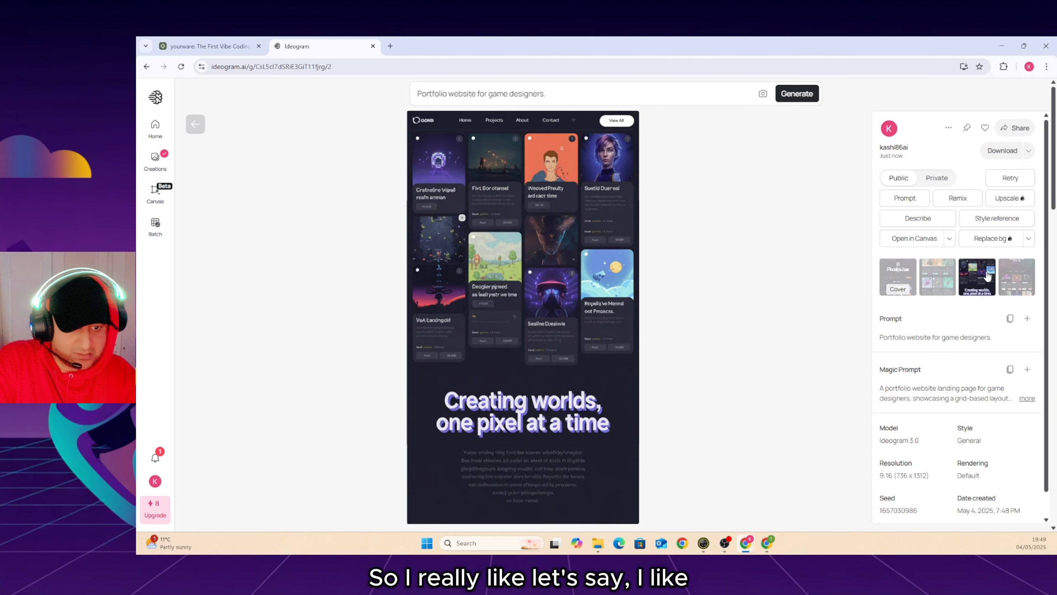
pyautogui.click(1023, 274)
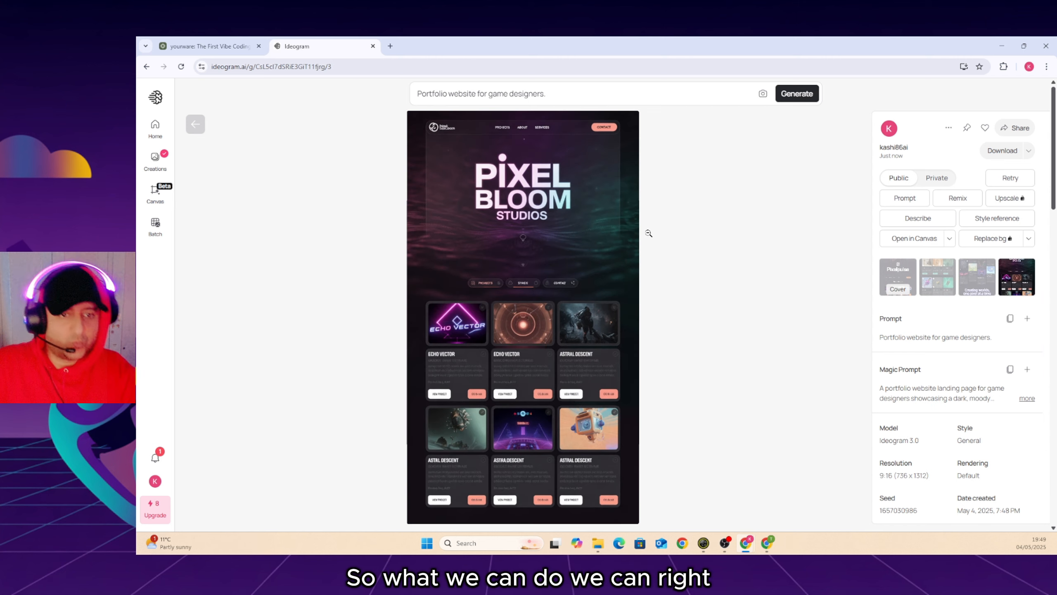
# Copy the Pixel Bloom Studios design image and paste it as an attachment into the creation prompt on yourware.so
pyautogui.rightClick(537, 206)
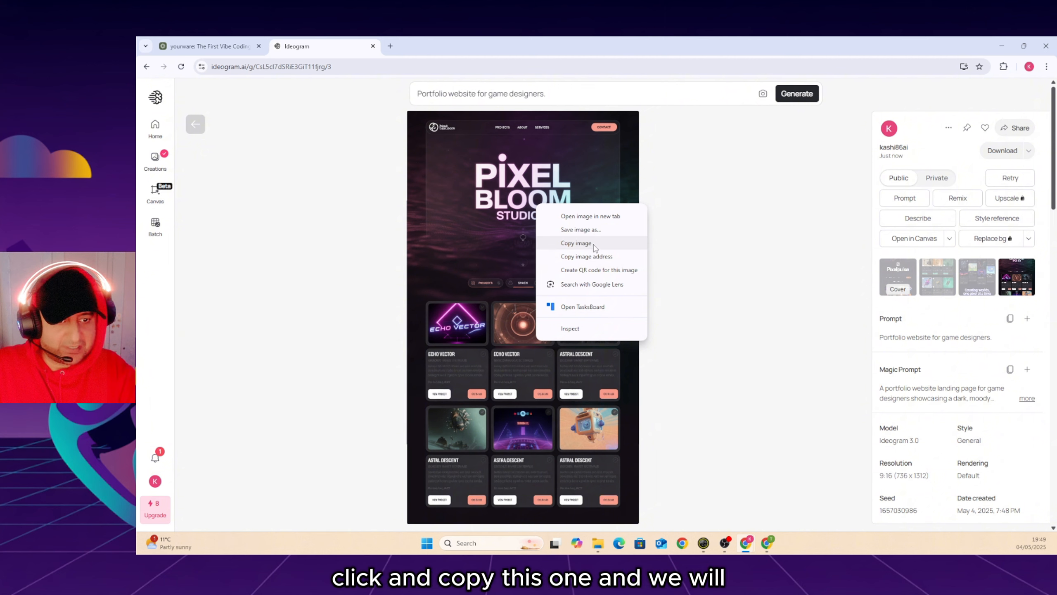
pyautogui.click(572, 245)
pyautogui.click(225, 47)
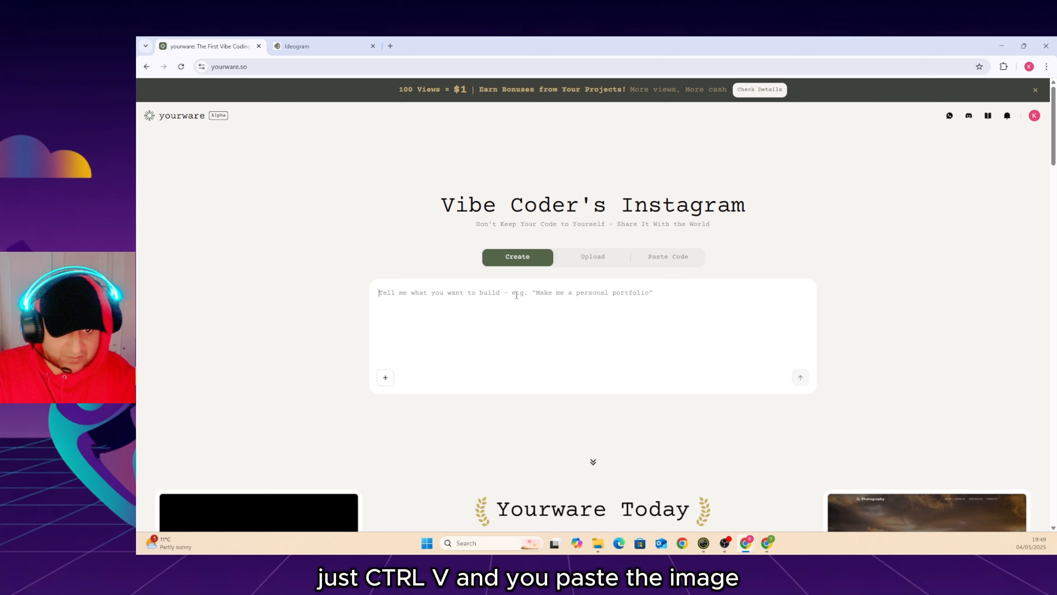
pyautogui.hotkey('ctrl', 'v')
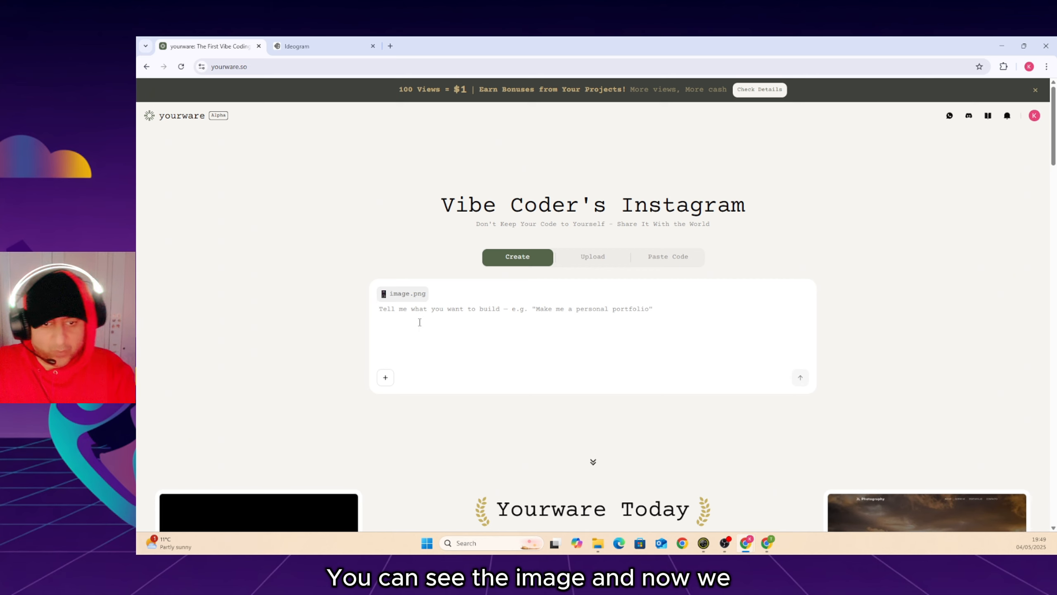
# Enter the prompt "I like to build a portfolio website for game designers, I have attached the screenshot and a my name" plus the designer's name
pyautogui.write('I like t')
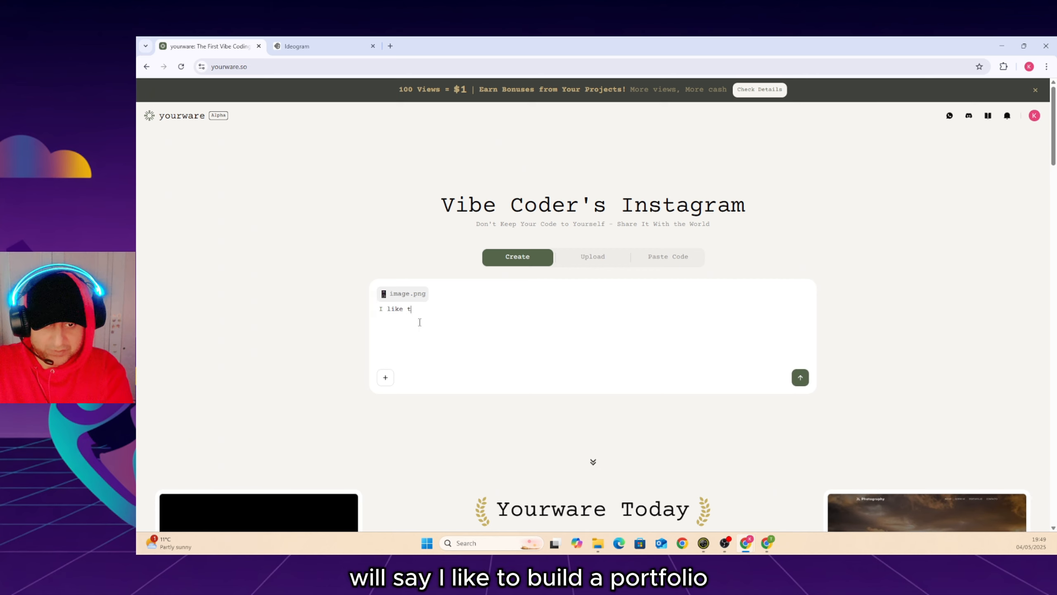
pyautogui.write('o build')
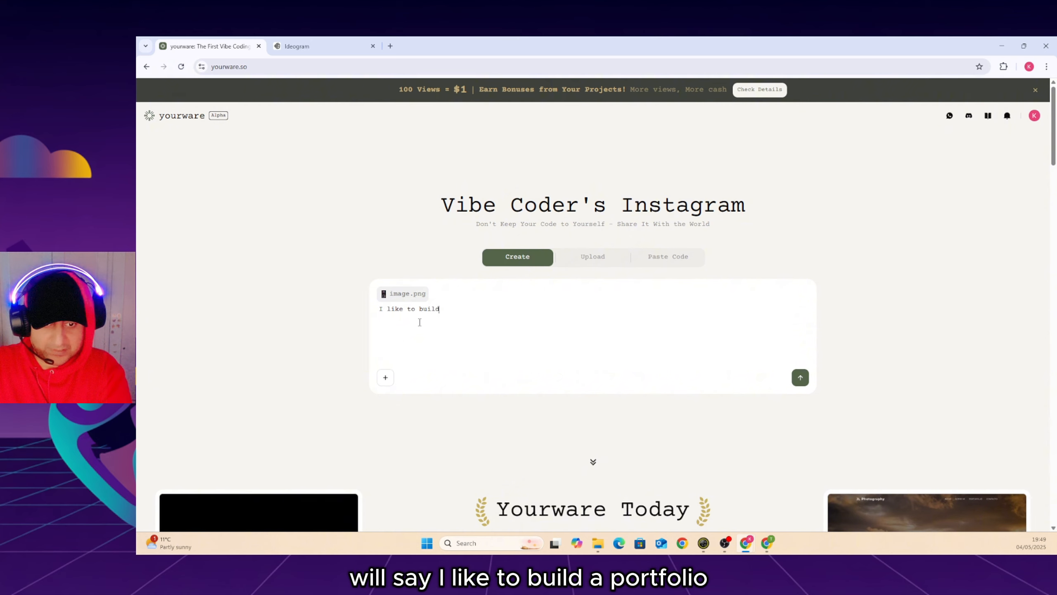
pyautogui.write(' a portfoli')
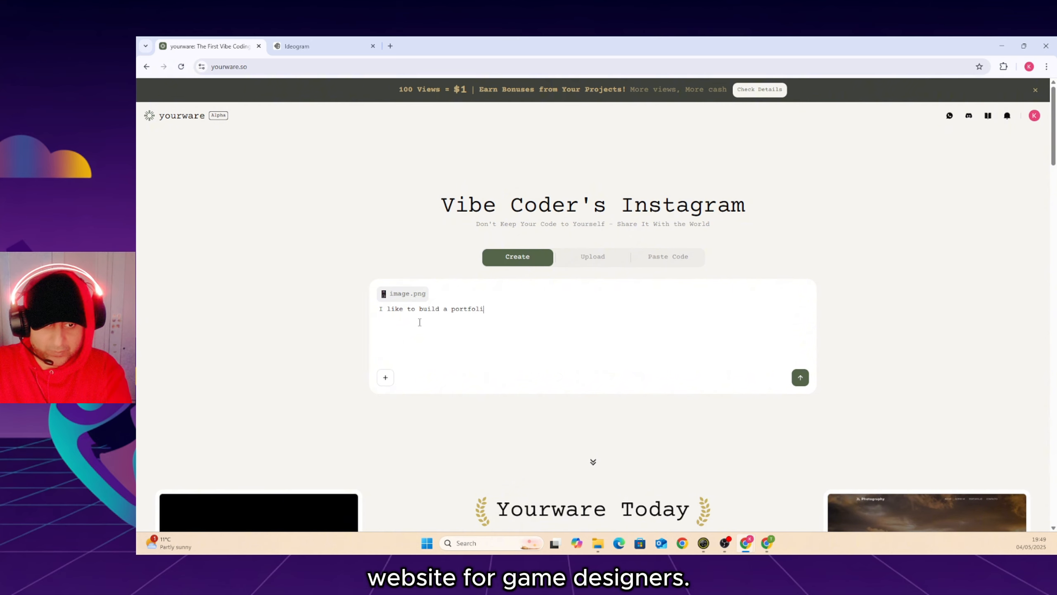
pyautogui.write('o website f')
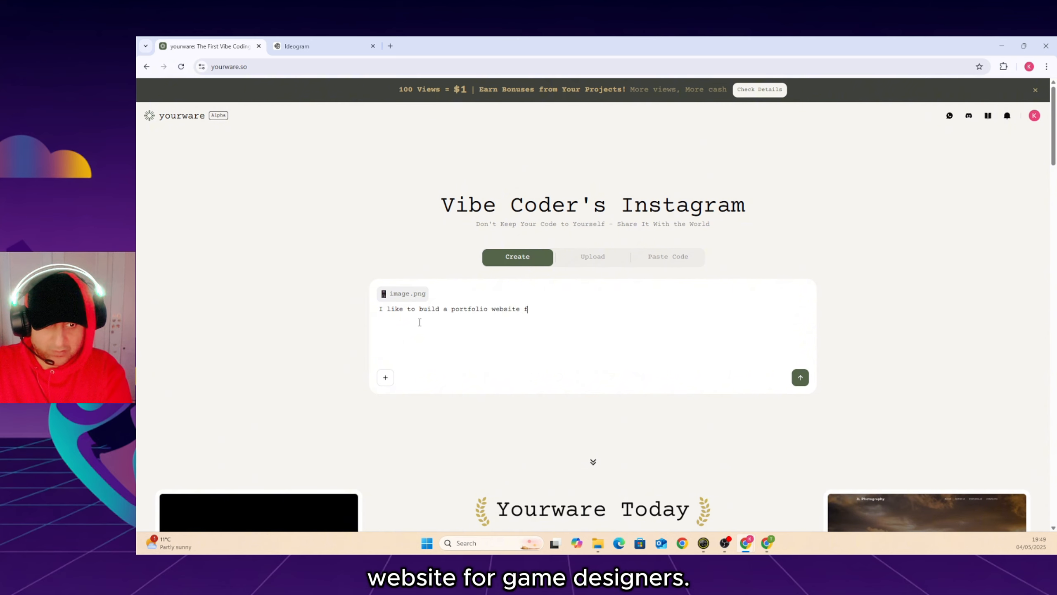
pyautogui.write('or game ')
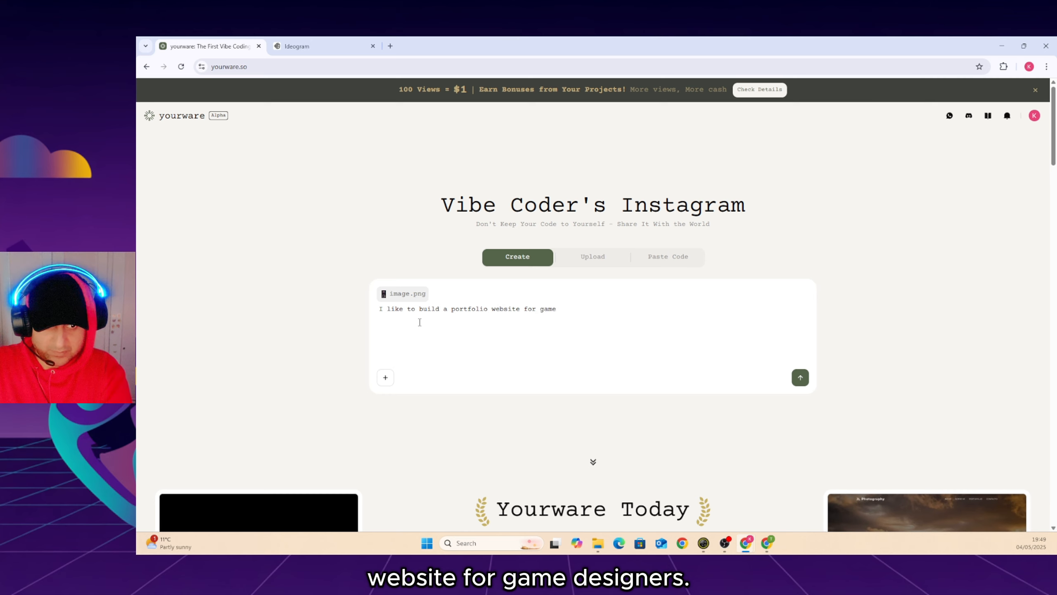
pyautogui.write('designers')
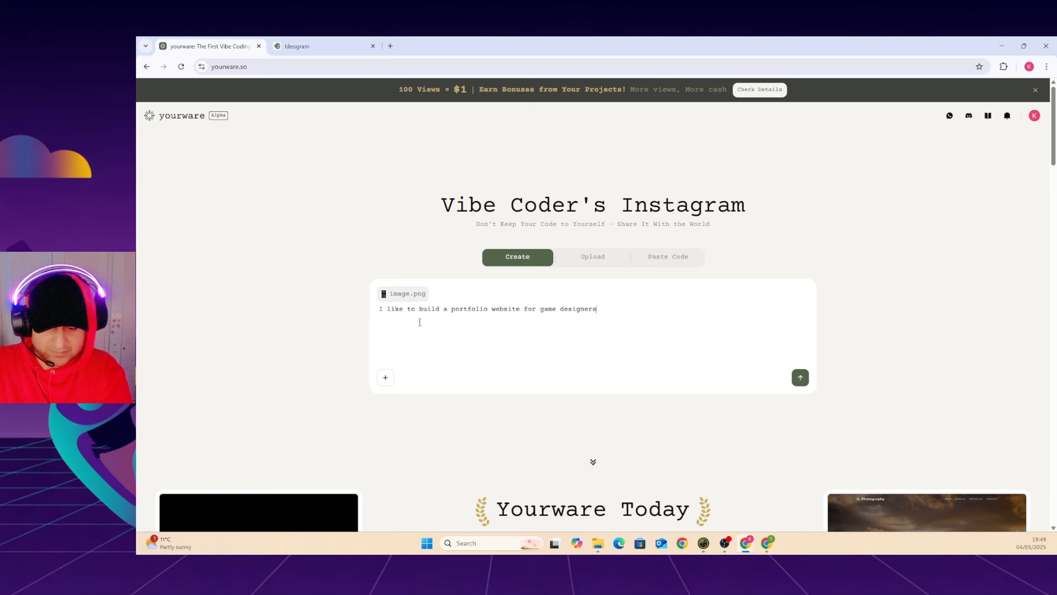
pyautogui.write(', I hav')
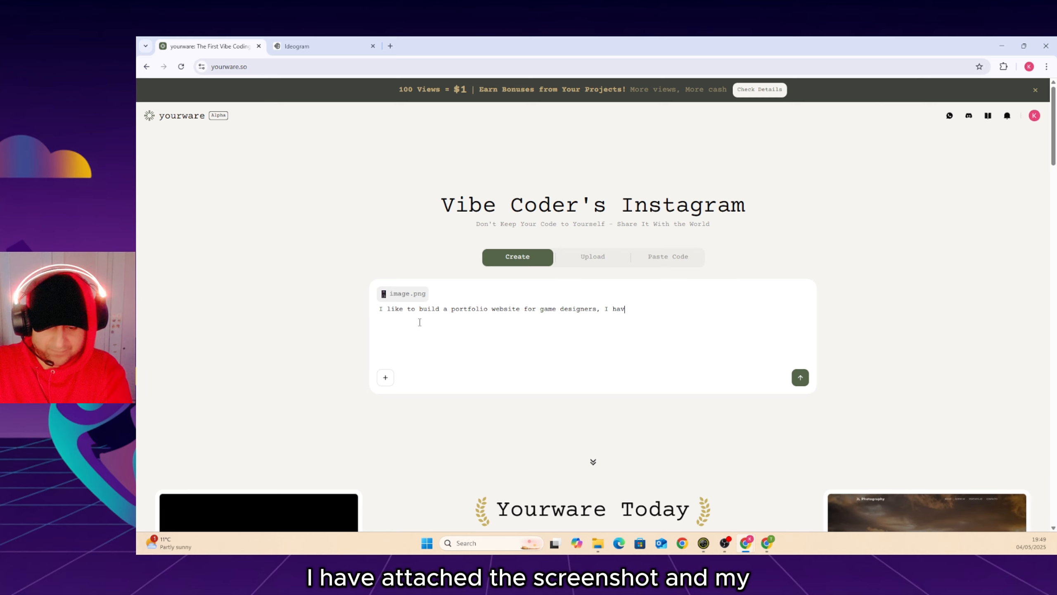
pyautogui.write('e attached ')
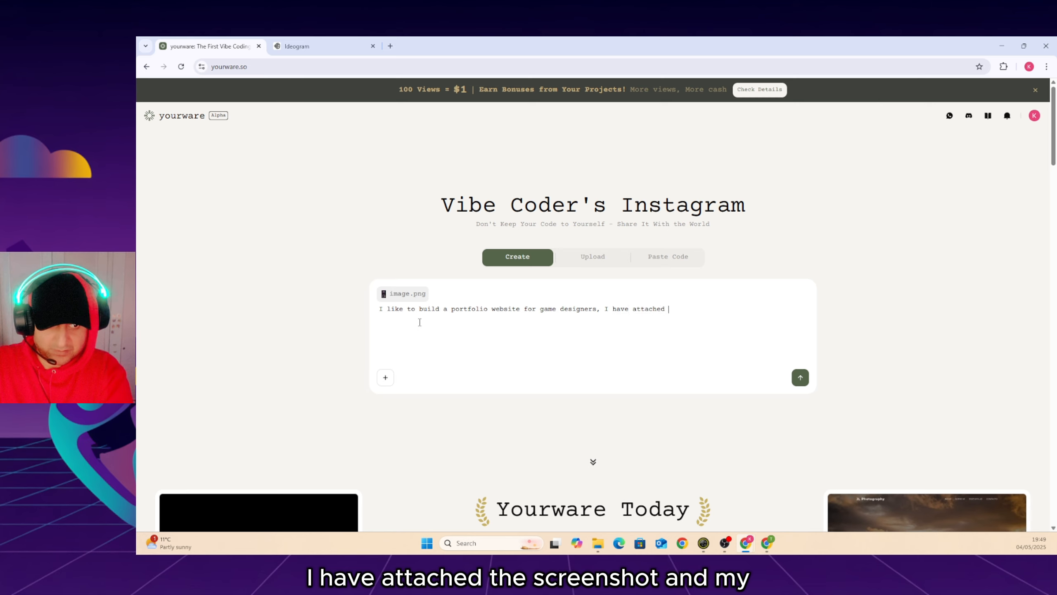
pyautogui.write('the screens')
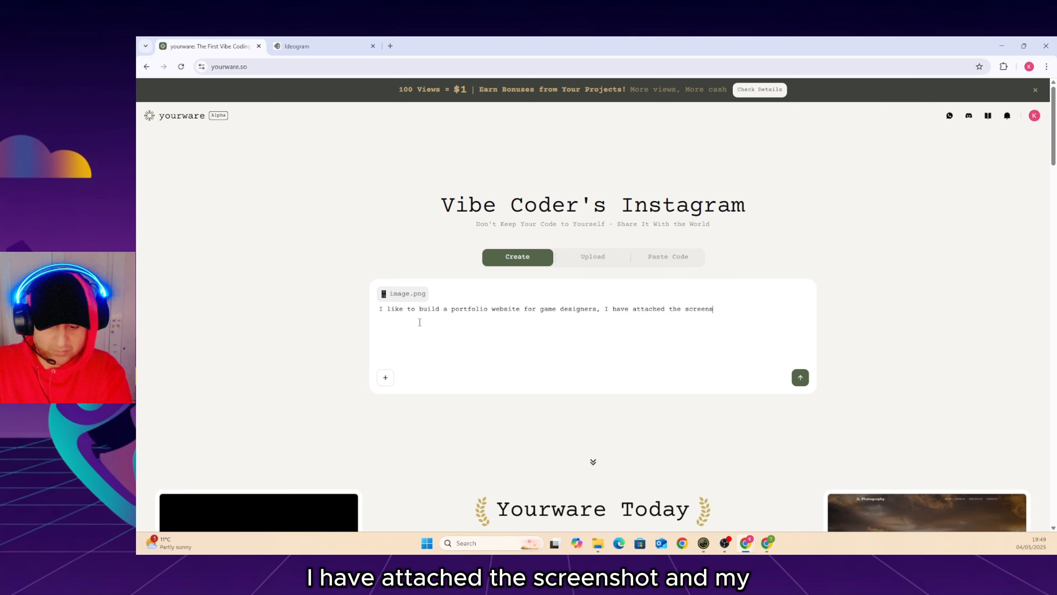
pyautogui.write('hot and')
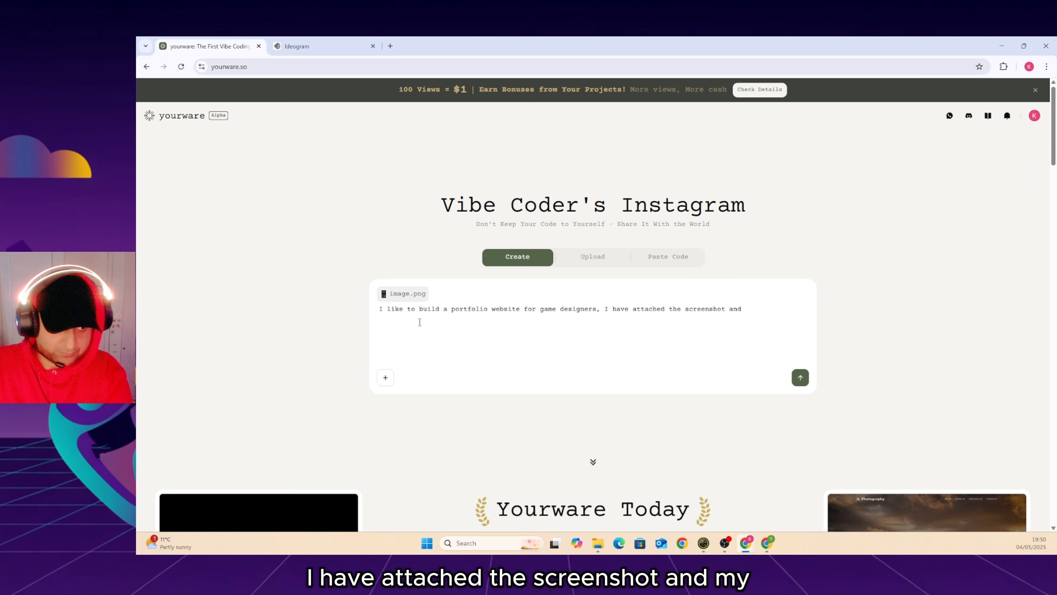
pyautogui.write(' a ')
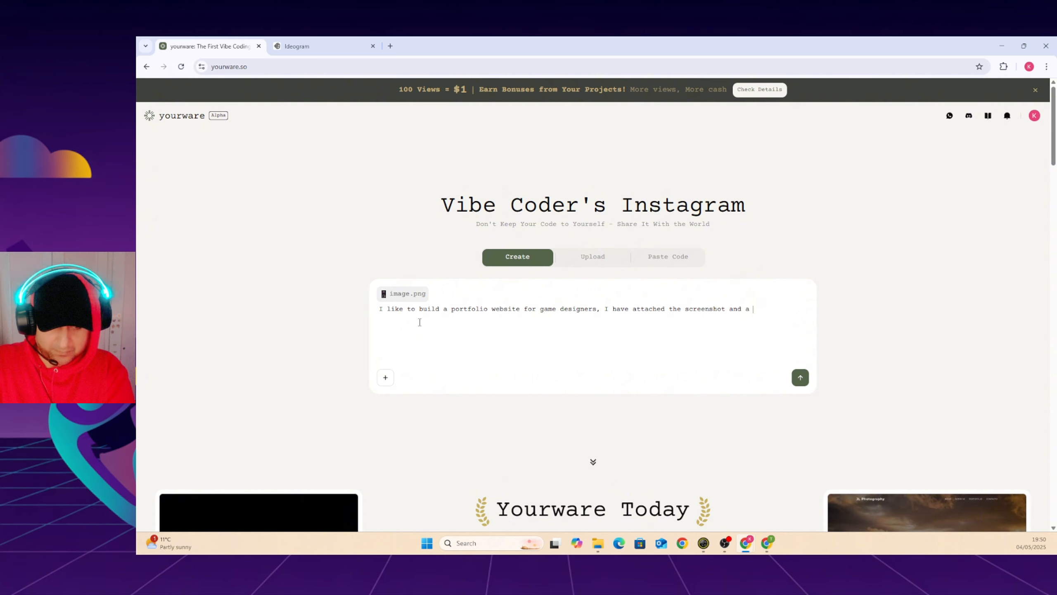
pyautogui.write('my name K')
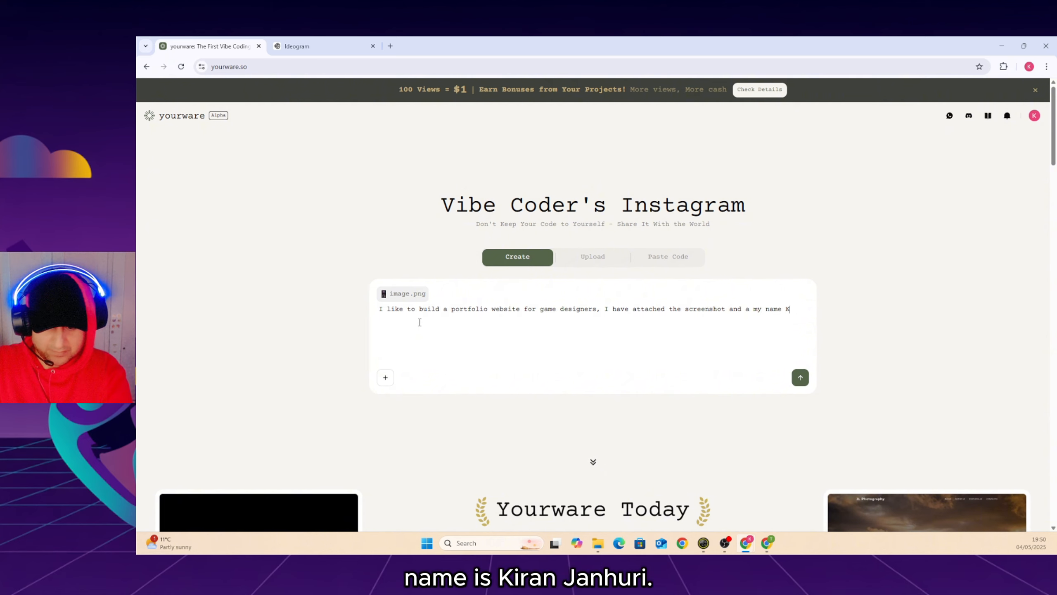
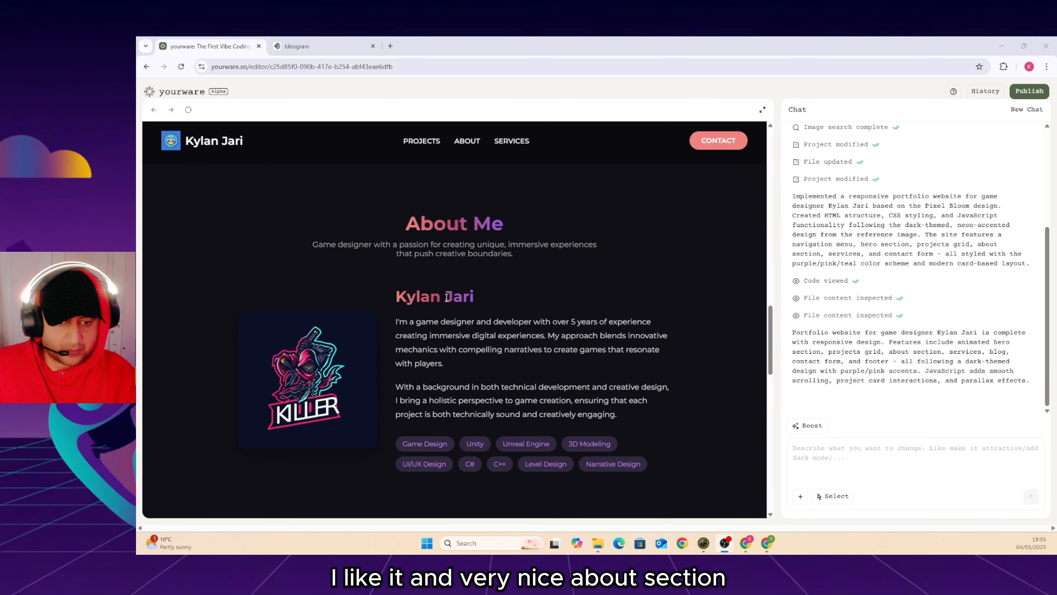
# Review the generated website's about, services, featured projects, contact form and footer sections in the preview
pyautogui.scroll(-2, 447, 297)
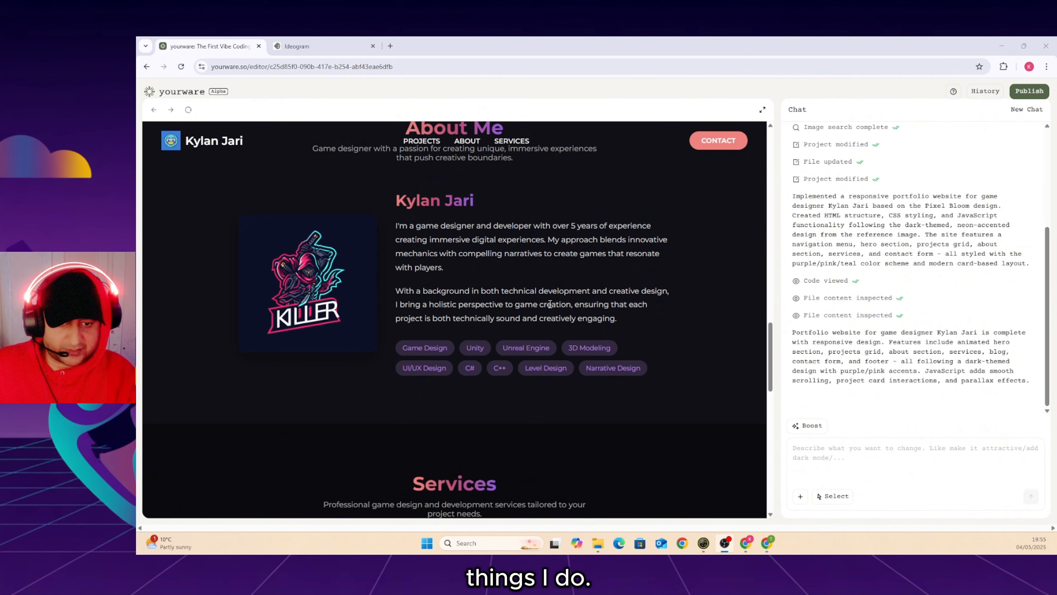
pyautogui.scroll(-1, 551, 304)
pyautogui.scroll(-6, 494, 294)
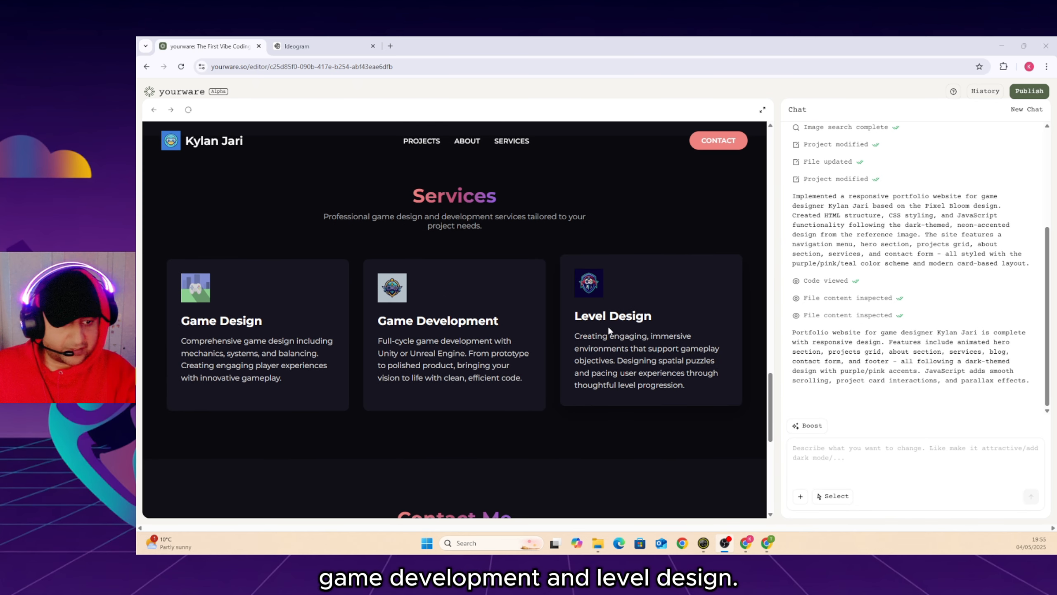
pyautogui.scroll(-7, 598, 308)
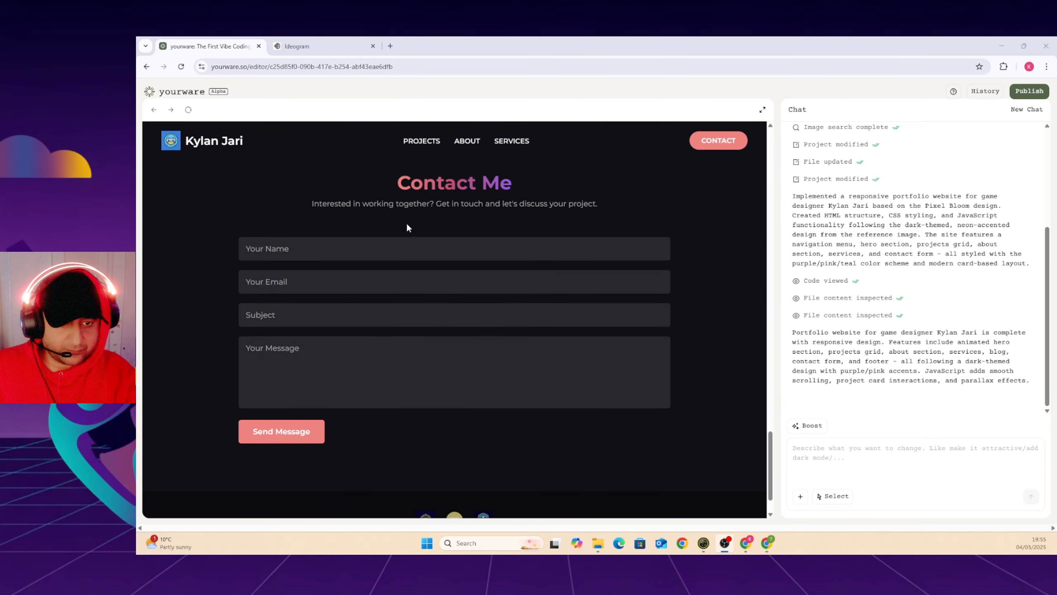
pyautogui.scroll(15, 406, 227)
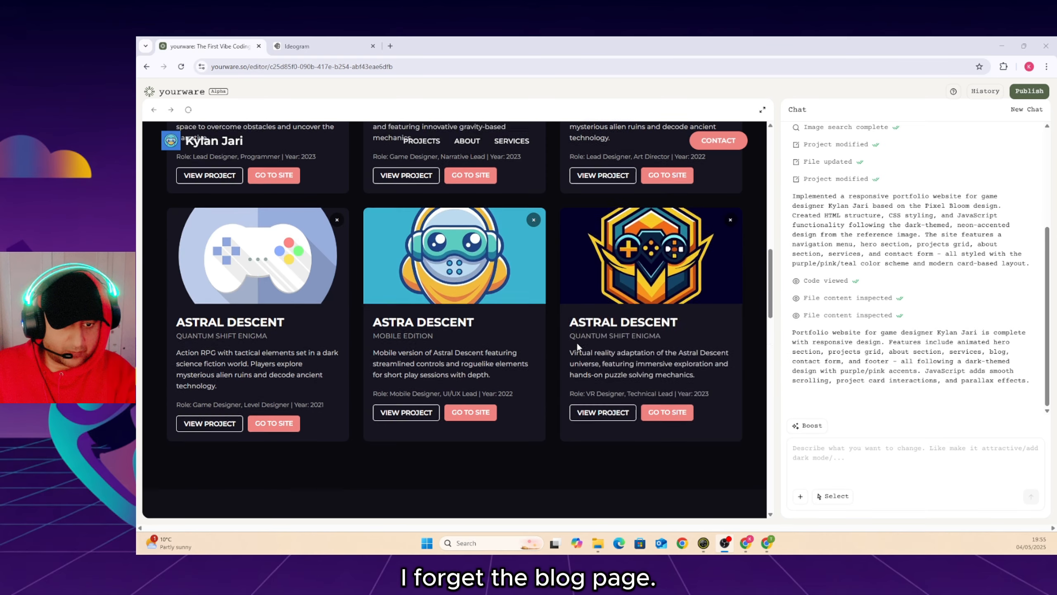
pyautogui.scroll(8, 576, 342)
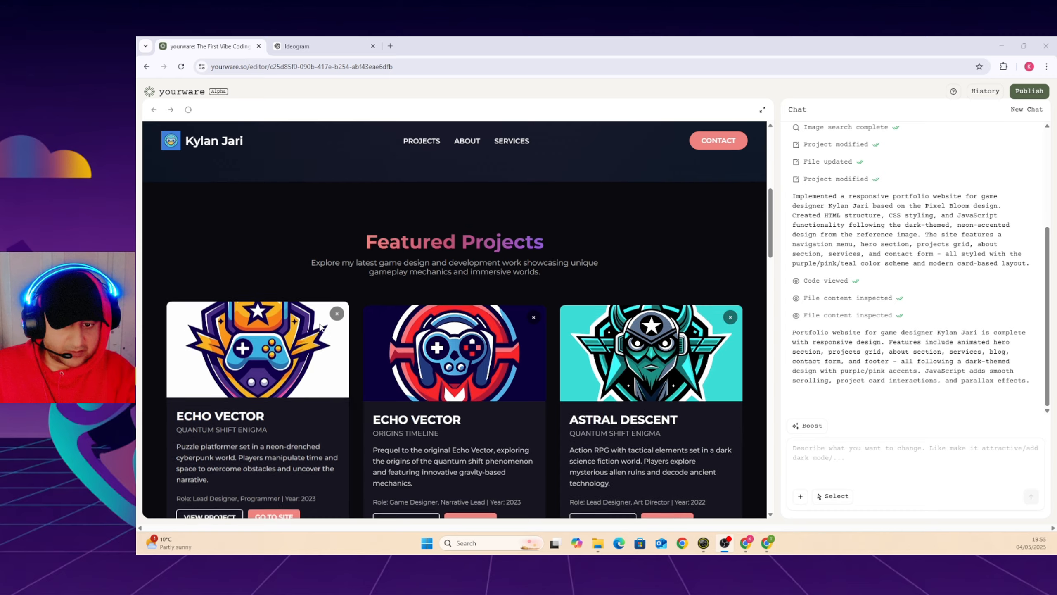
pyautogui.scroll(-20, 388, 312)
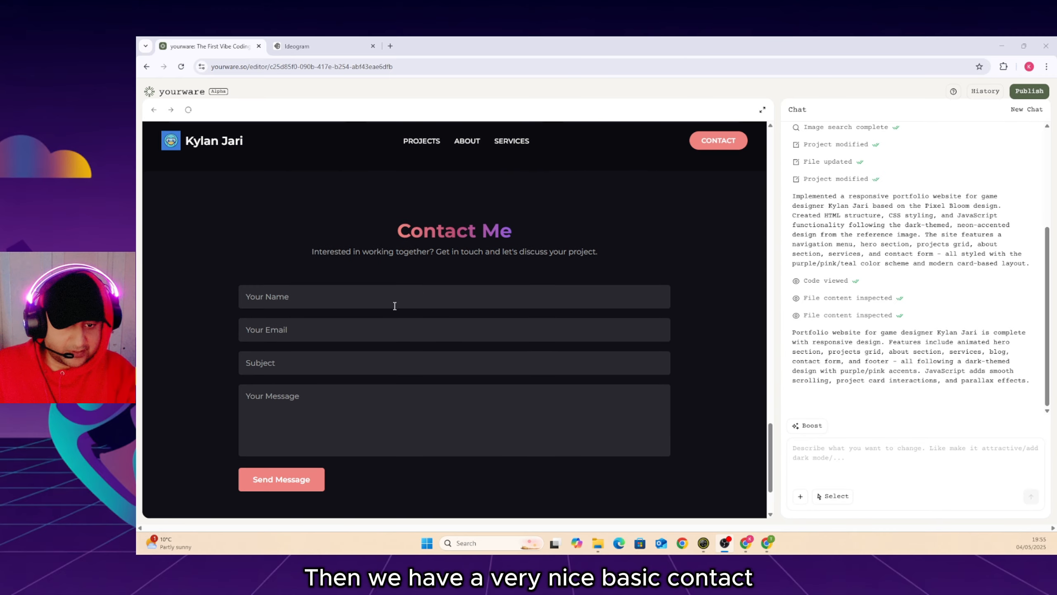
pyautogui.scroll(-3, 353, 294)
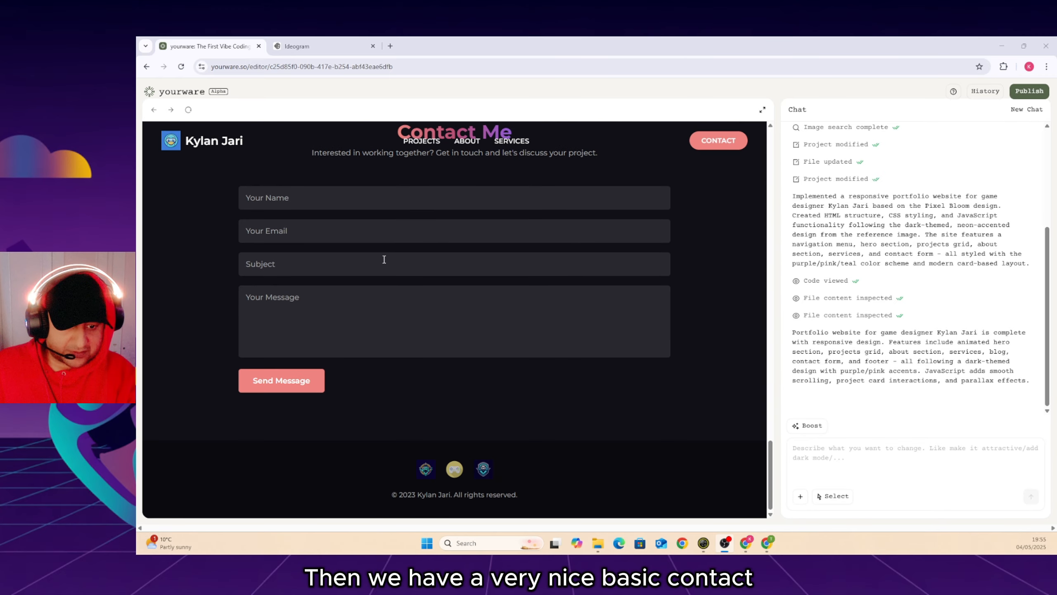
# Examine the fixed header menu's background as the services and contact sections pass beneath it
pyautogui.scroll(3, 452, 354)
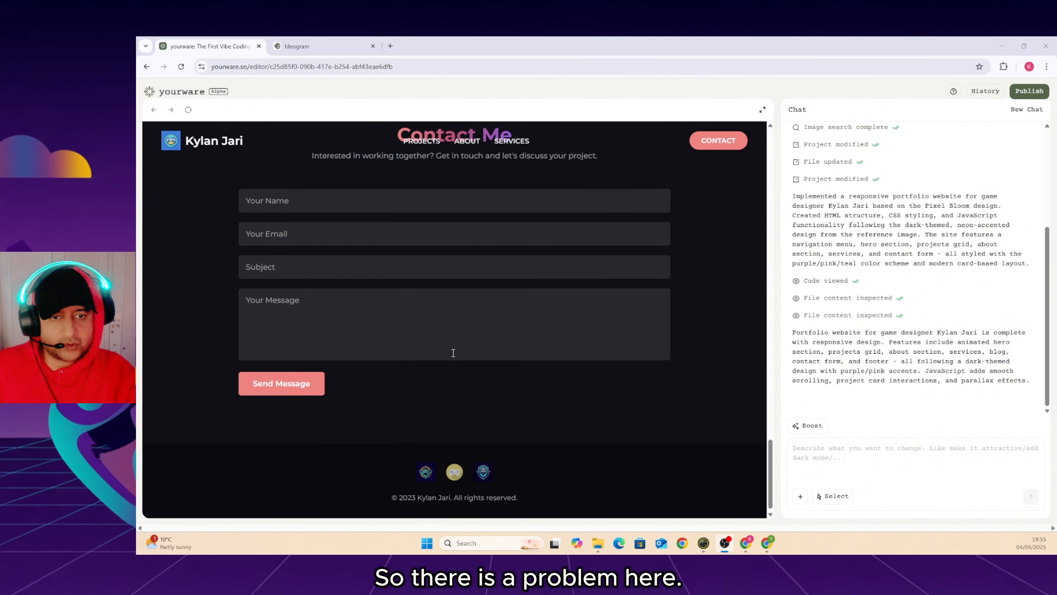
pyautogui.scroll(-2, 452, 354)
pyautogui.scroll(6, 448, 354)
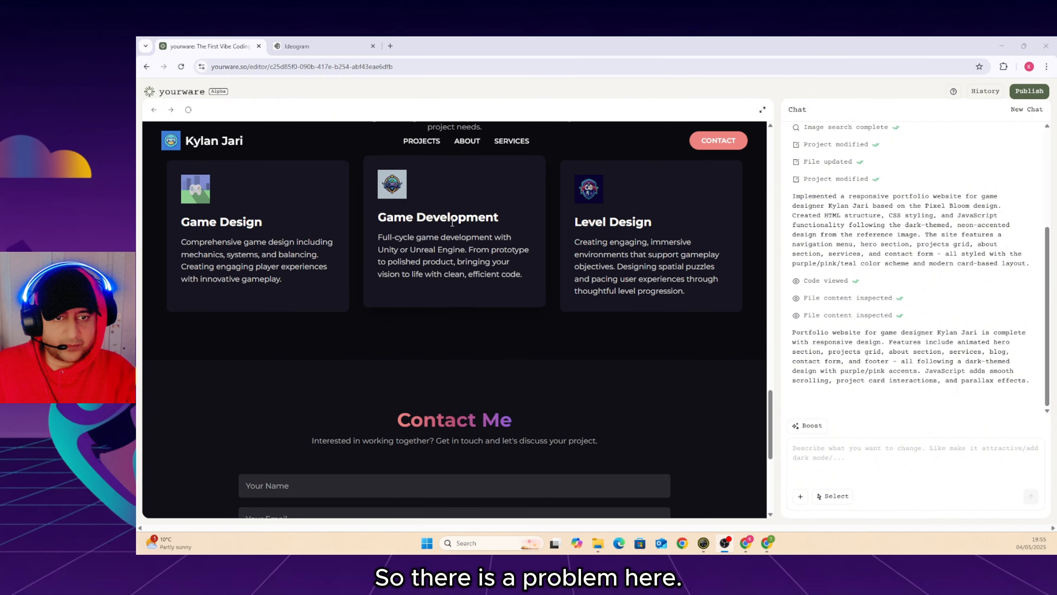
pyautogui.scroll(-6, 398, 215)
pyautogui.scroll(4, 398, 211)
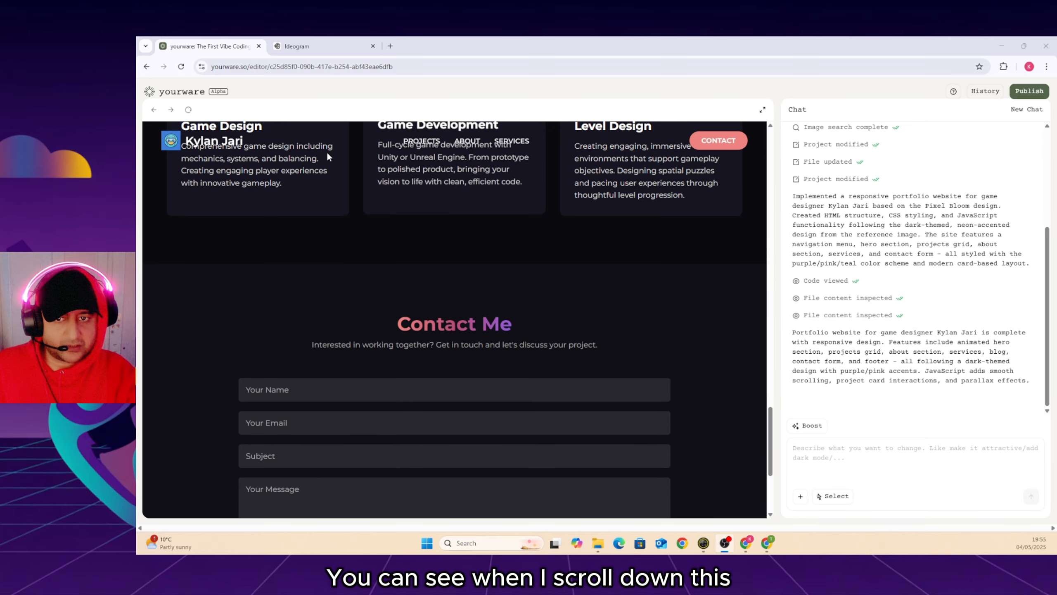
pyautogui.scroll(-5, 474, 180)
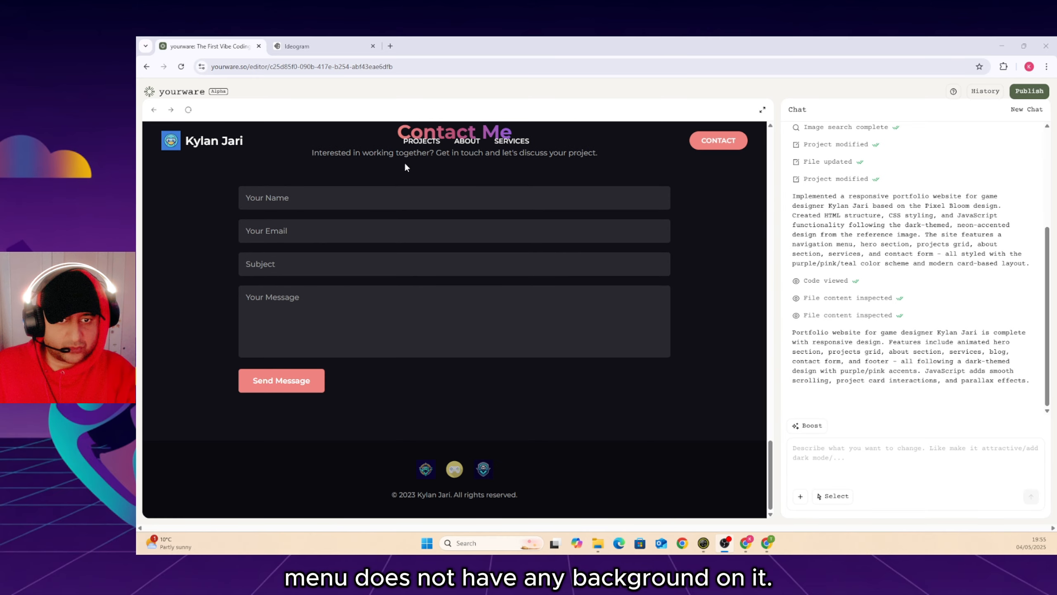
pyautogui.scroll(7, 362, 166)
pyautogui.scroll(-9, 412, 196)
pyautogui.scroll(3, 415, 199)
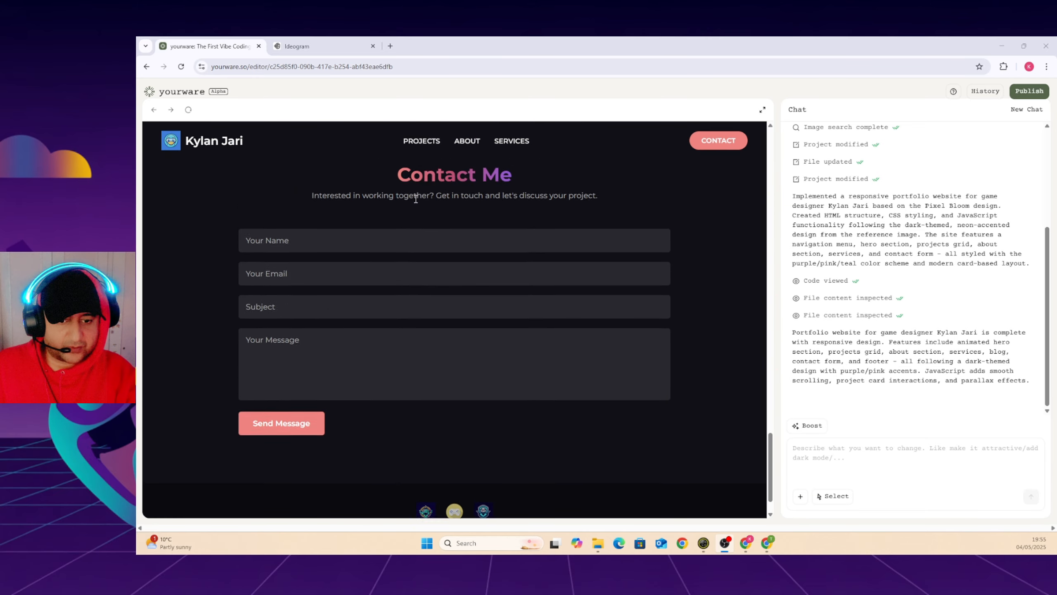
# Test the header links from the start of the page by jumping to the Contact, Services, About and Projects sections
pyautogui.scroll(20, 416, 199)
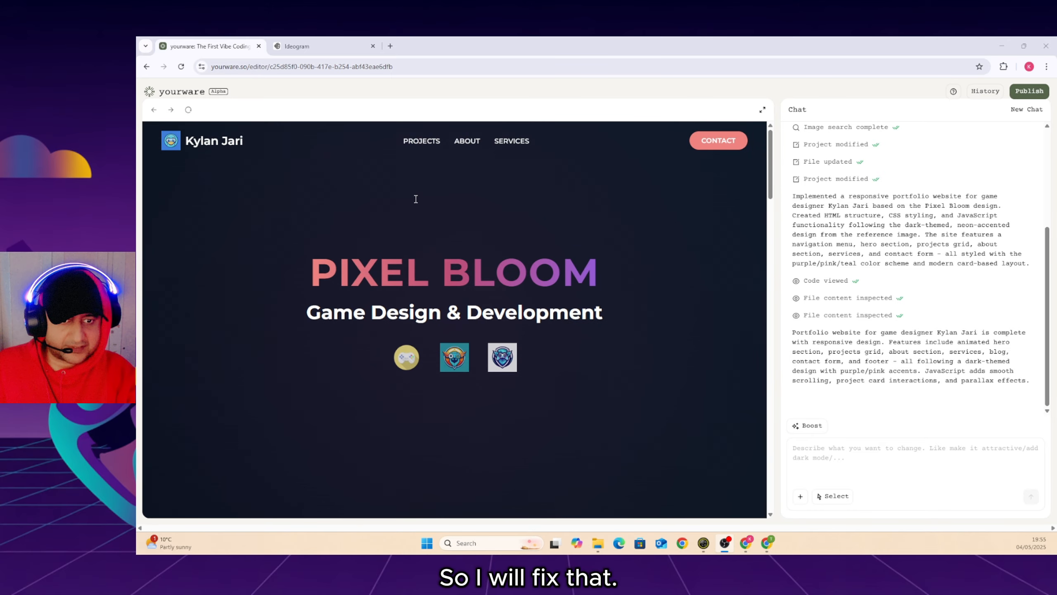
pyautogui.click(704, 144)
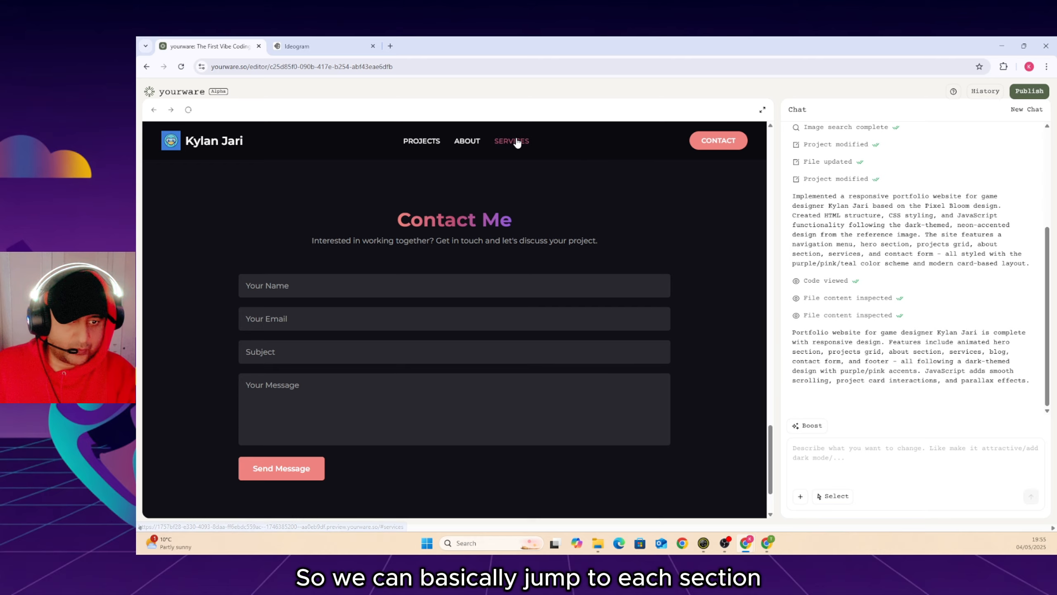
pyautogui.click(514, 142)
pyautogui.click(465, 142)
pyautogui.click(425, 141)
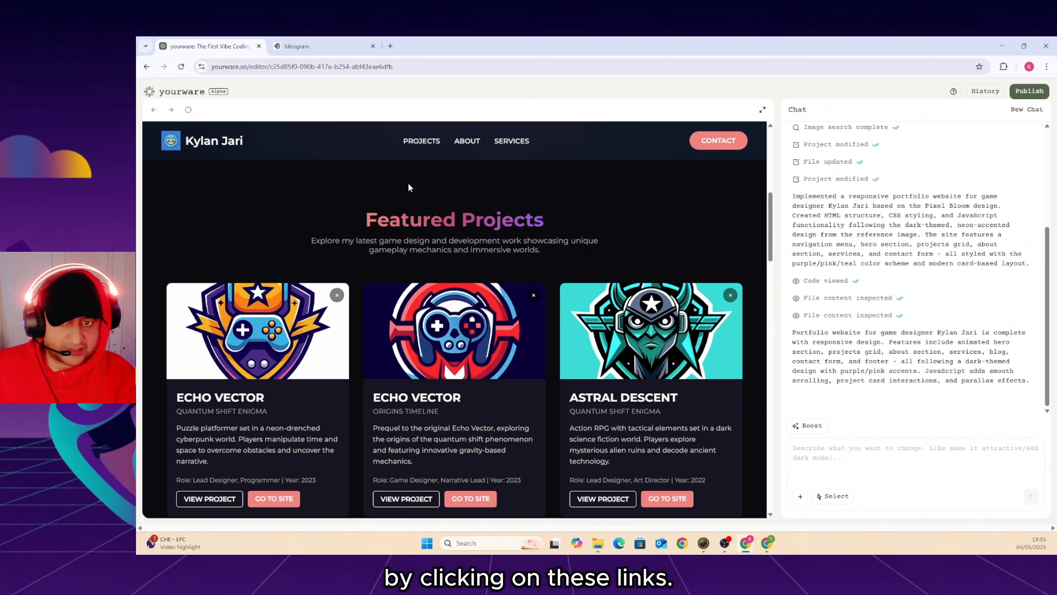
# Send the change request "when we scroll down, the fix header does not have any background please fix that"
pyautogui.scroll(8, 407, 182)
pyautogui.scroll(-15, 405, 181)
pyautogui.scroll(-4, 405, 183)
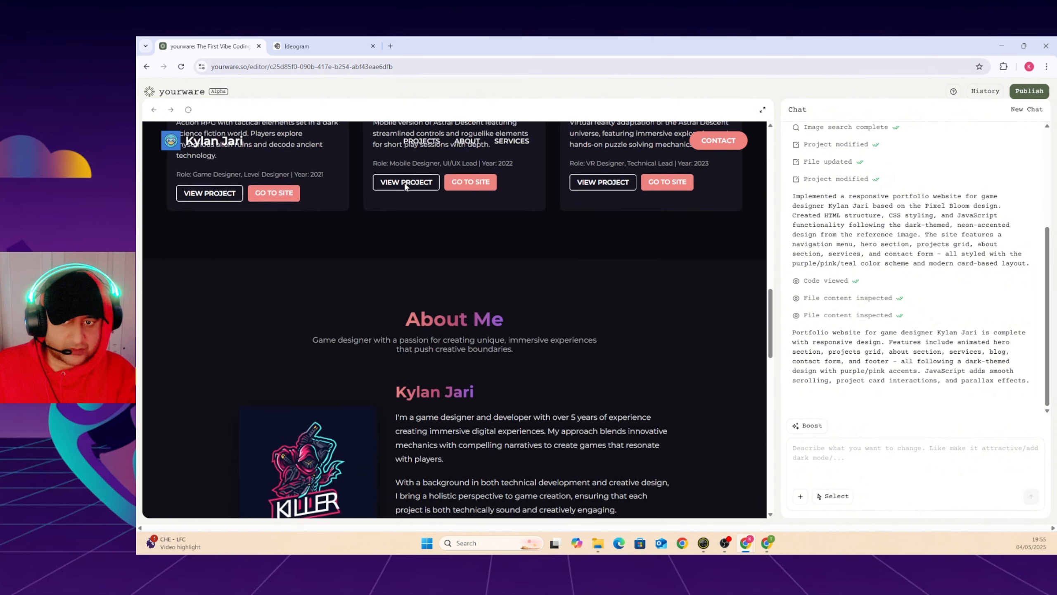
pyautogui.scroll(15, 405, 183)
pyautogui.scroll(-10, 406, 187)
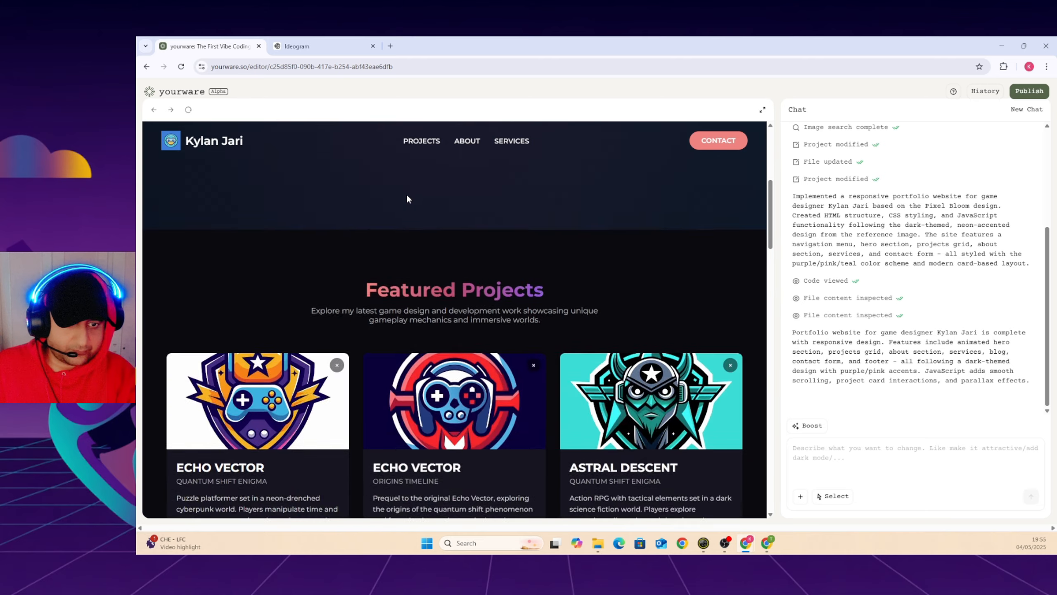
pyautogui.click(822, 446)
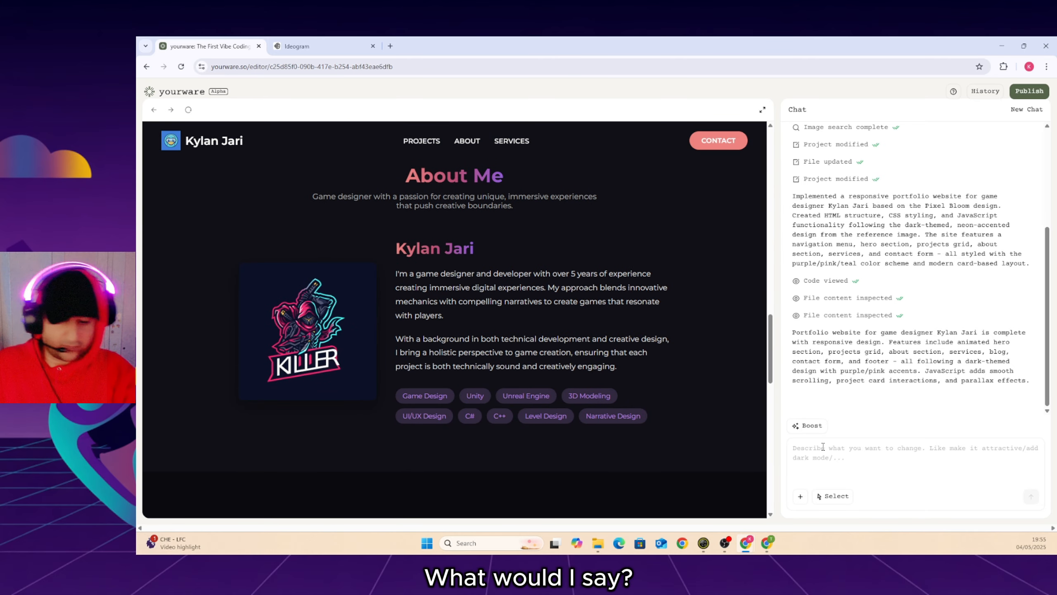
pyautogui.write('when we scro')
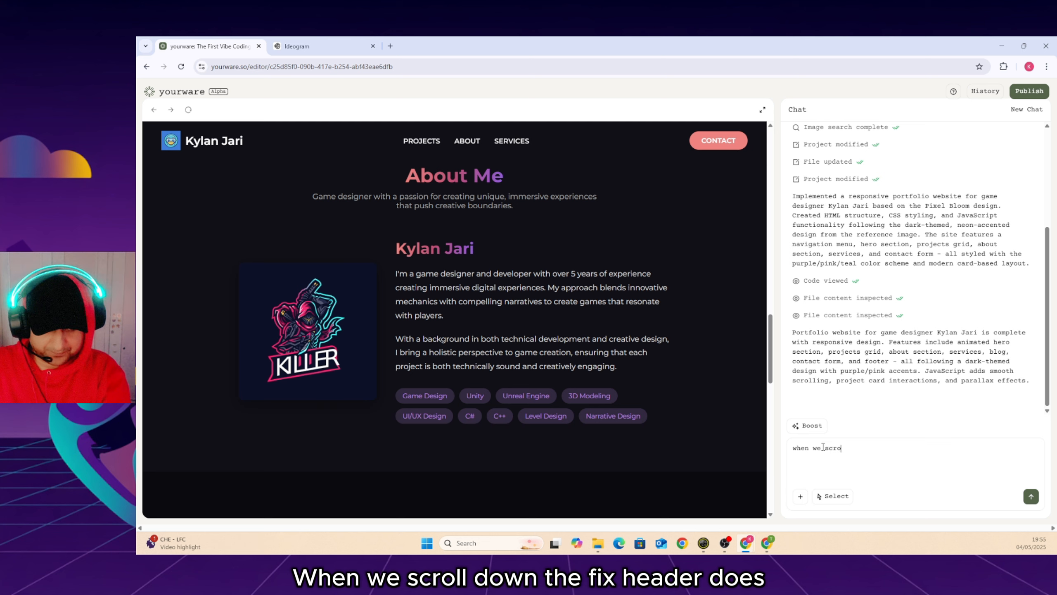
pyautogui.write('ll down')
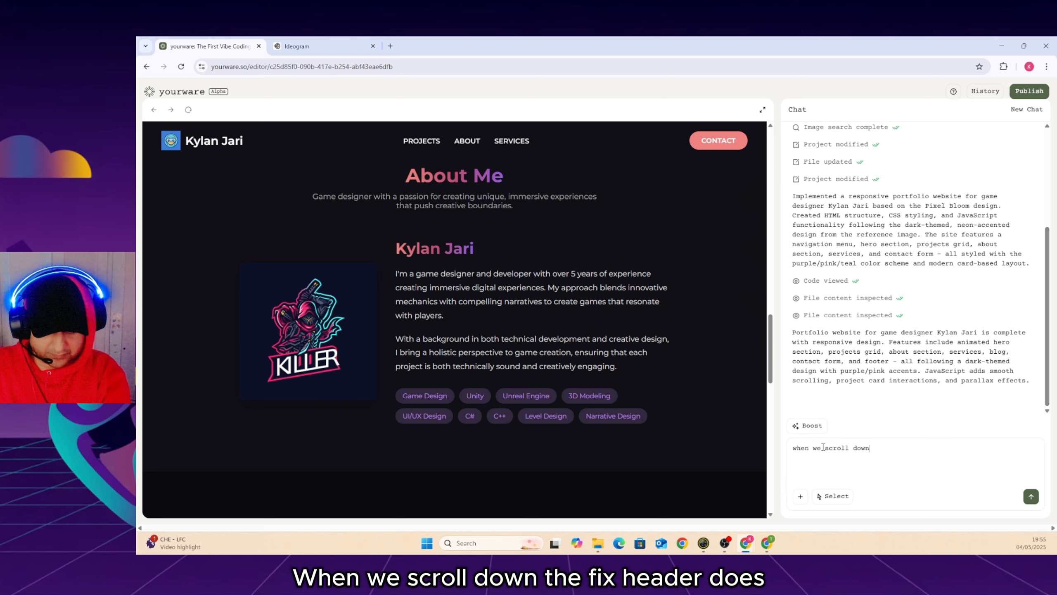
pyautogui.write(', the ')
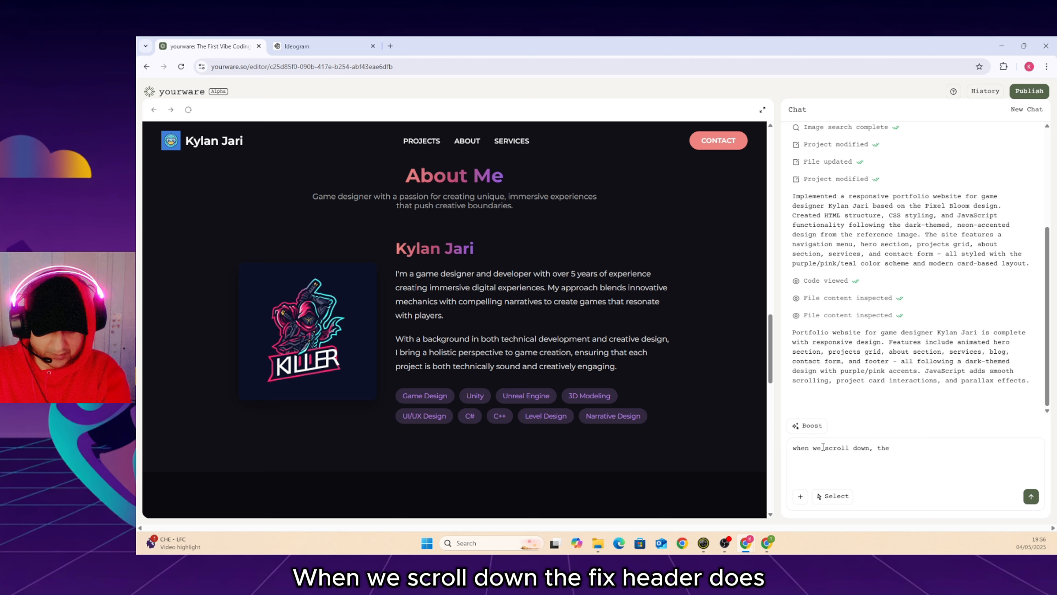
pyautogui.write('fix hea')
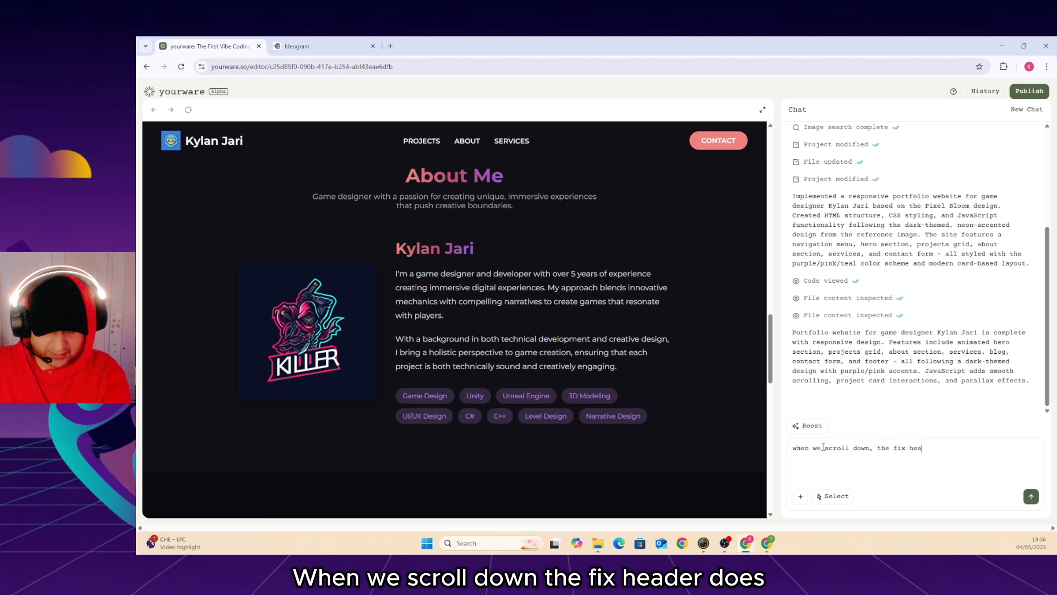
pyautogui.write('der does ')
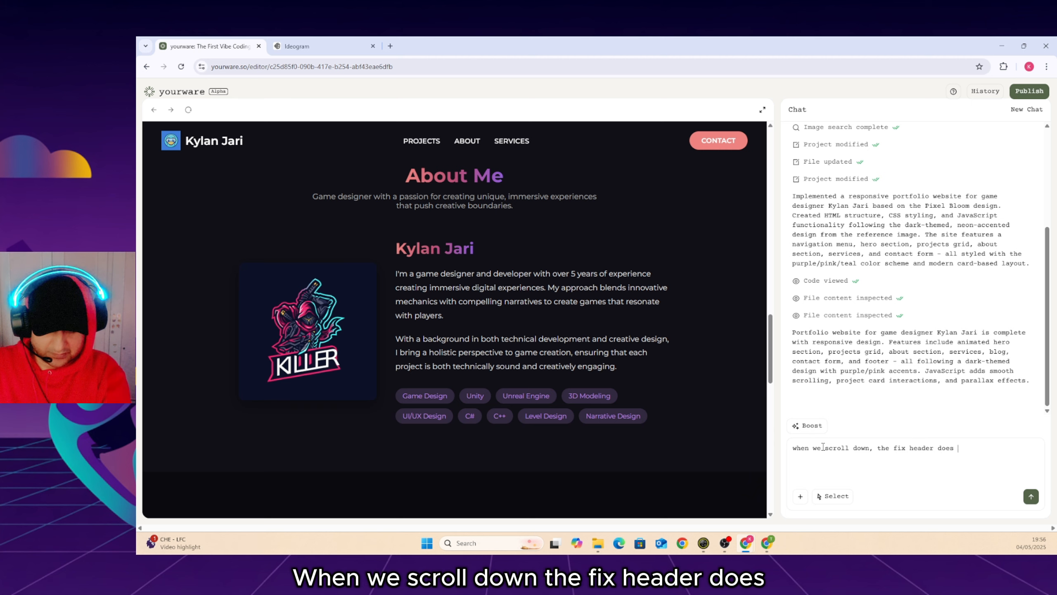
pyautogui.write('not have an')
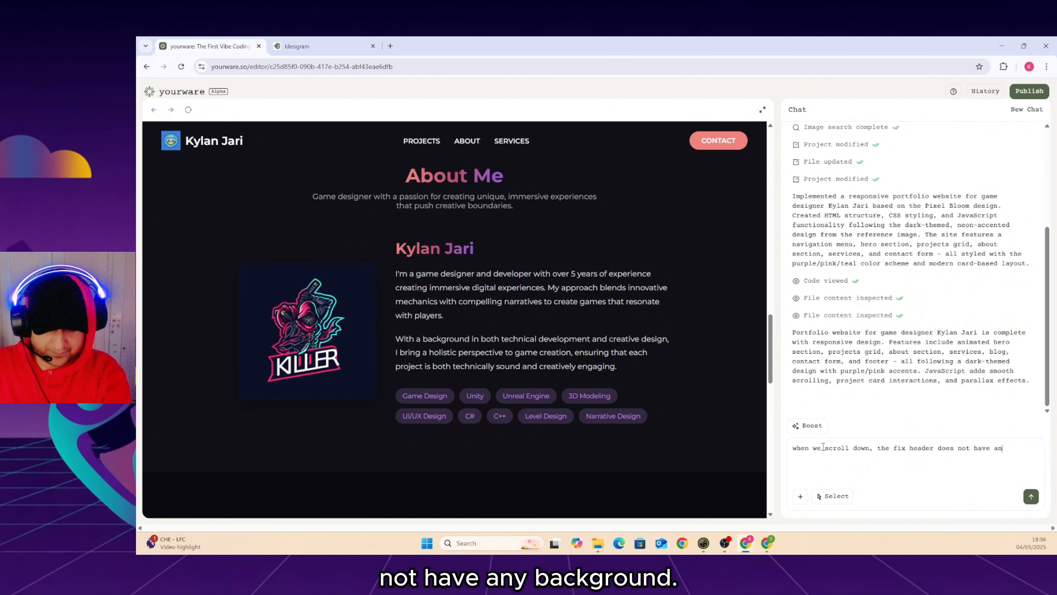
pyautogui.write('y backgro')
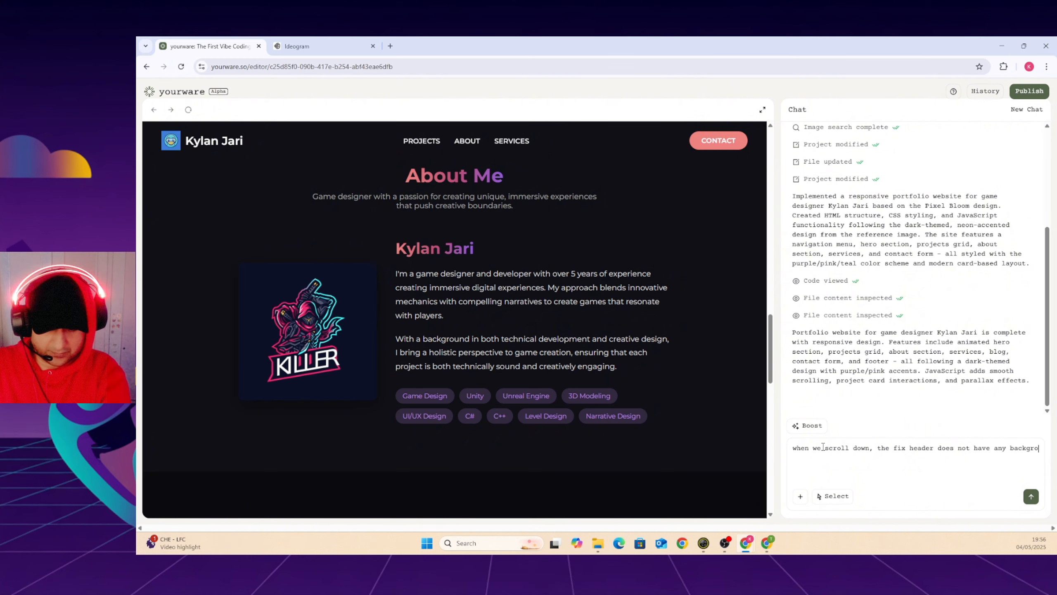
pyautogui.write('und please f')
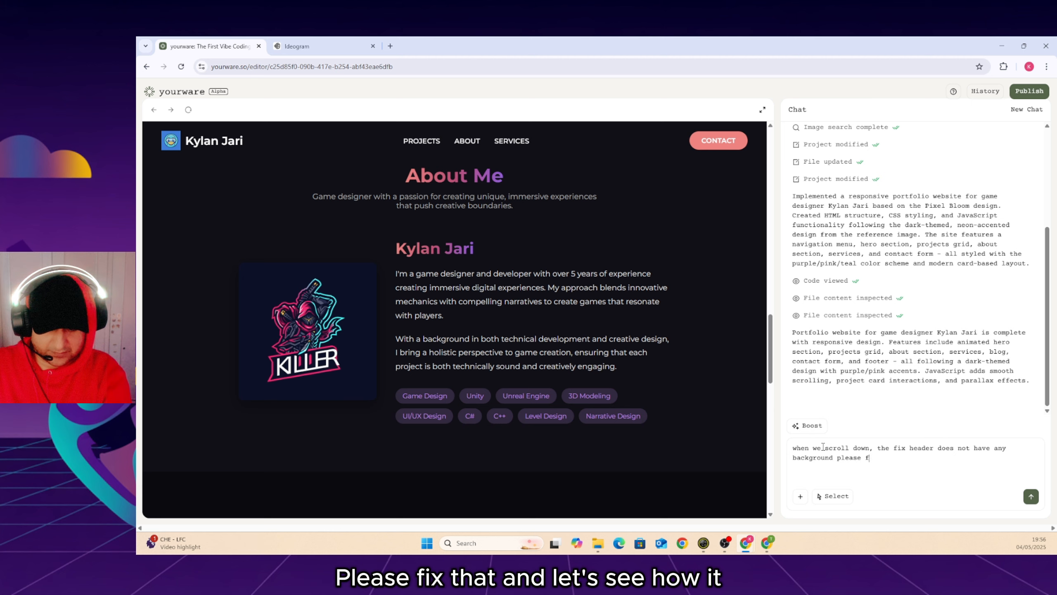
pyautogui.write('ix that')
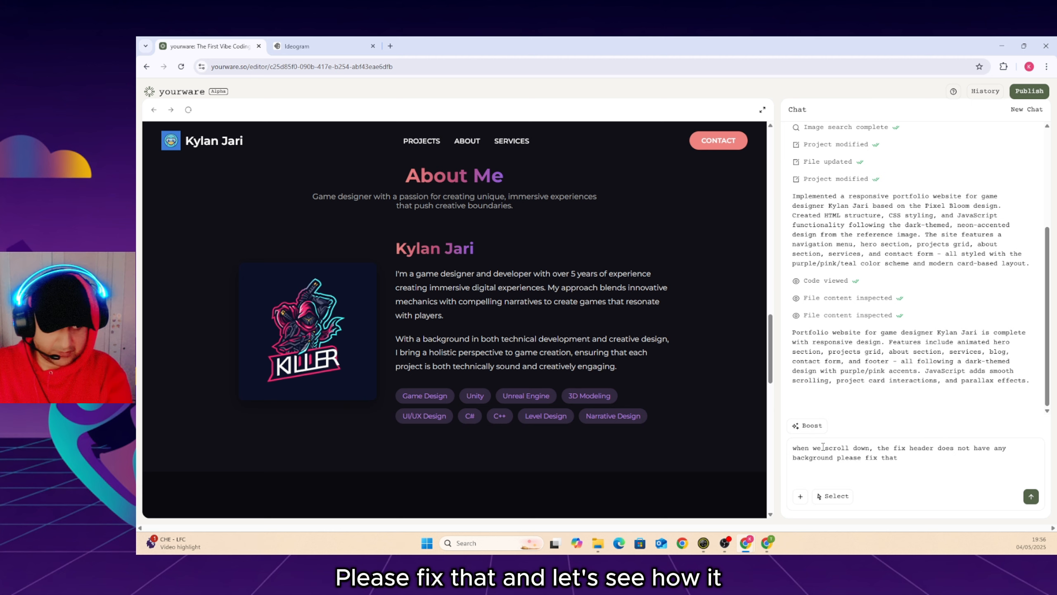
pyautogui.press('Return')
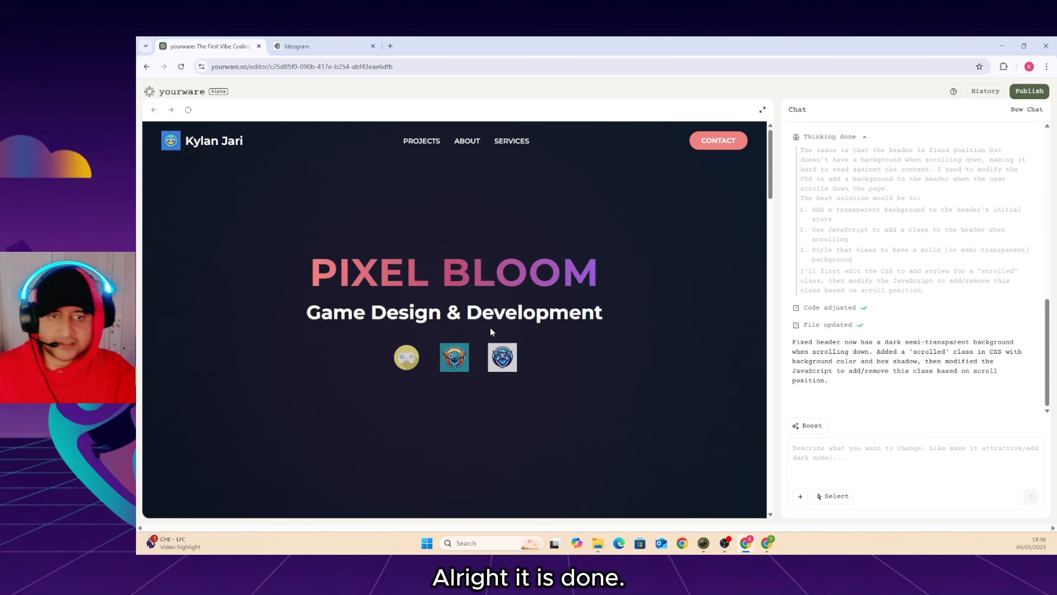
# Examine the fixed header's background against the projects, about and contact sections, then check the hero section in the preview
pyautogui.scroll(-5, 496, 257)
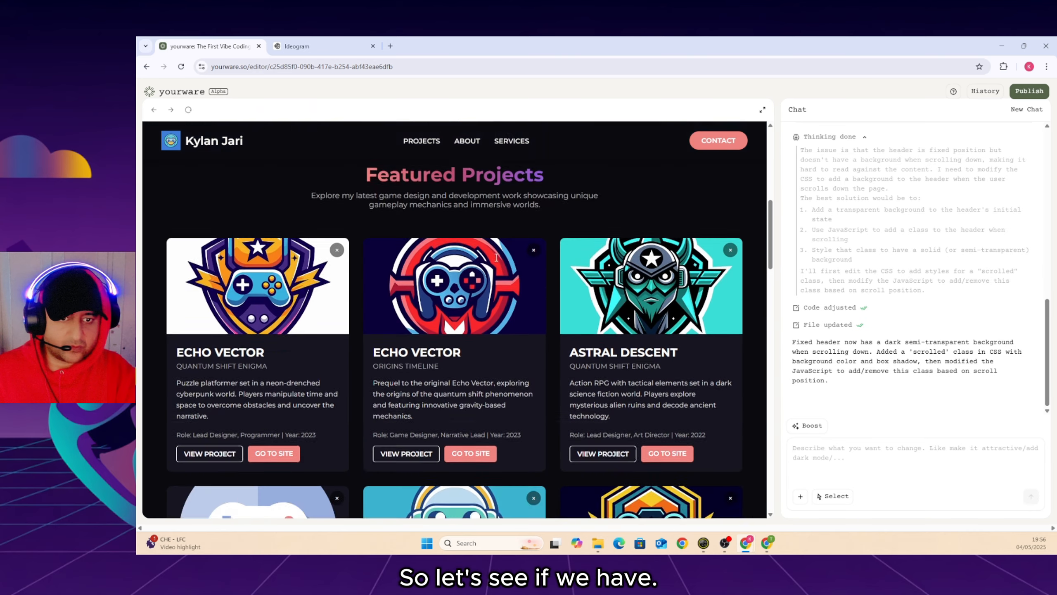
pyautogui.scroll(-10, 496, 257)
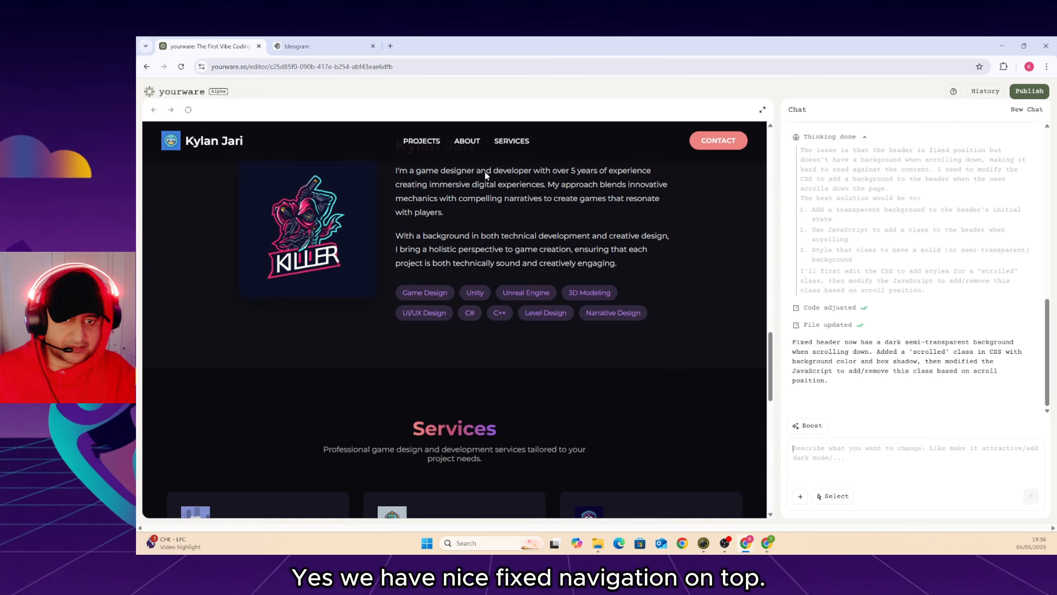
pyautogui.scroll(-10, 485, 176)
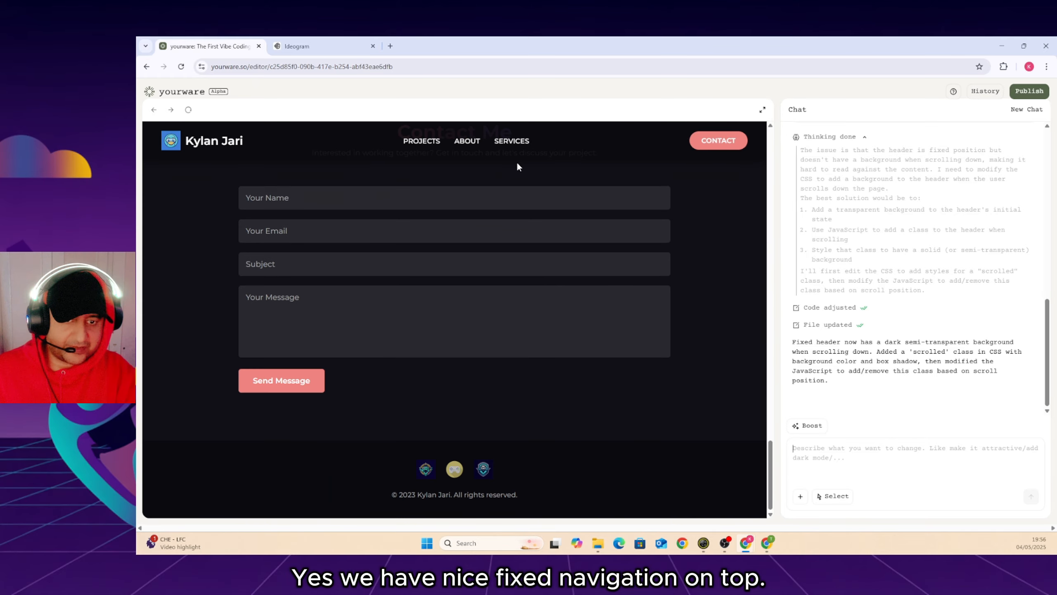
pyautogui.scroll(5, 516, 164)
pyautogui.scroll(-5, 516, 165)
pyautogui.scroll(1, 515, 165)
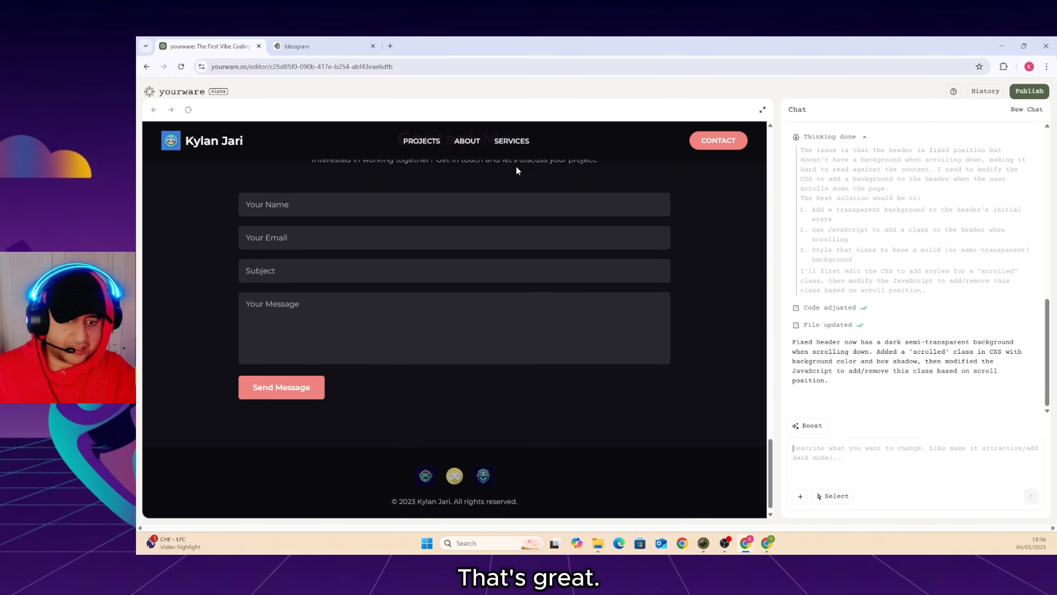
pyautogui.scroll(20, 517, 167)
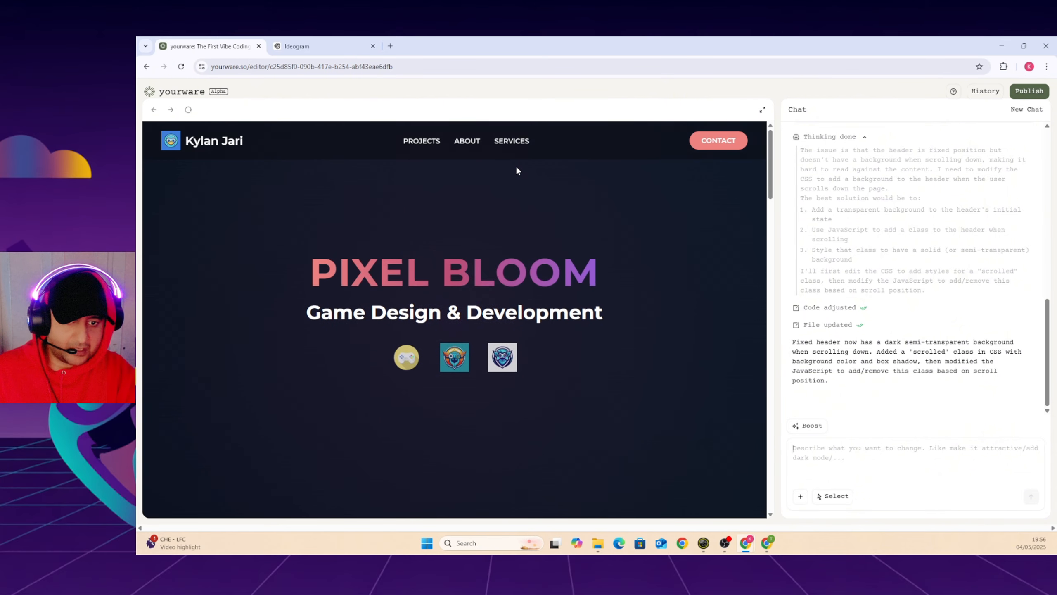
pyautogui.scroll(-5, 516, 170)
pyautogui.scroll(5, 533, 304)
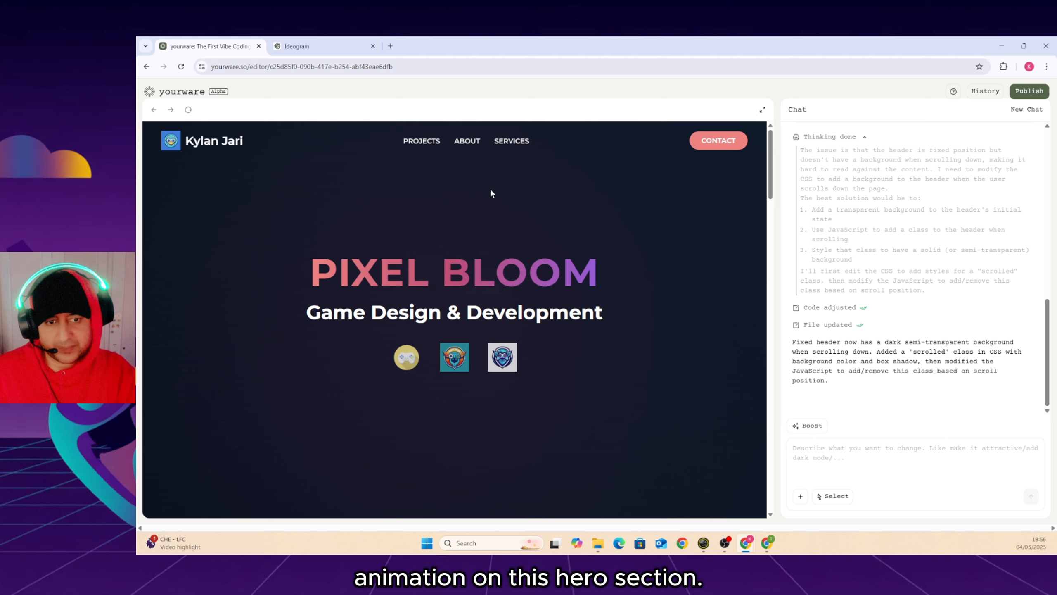
# Send the request "the heroo section is quite basic, can you please add some complex animations to it so it look like an gaming indutry looks."
pyautogui.click(860, 451)
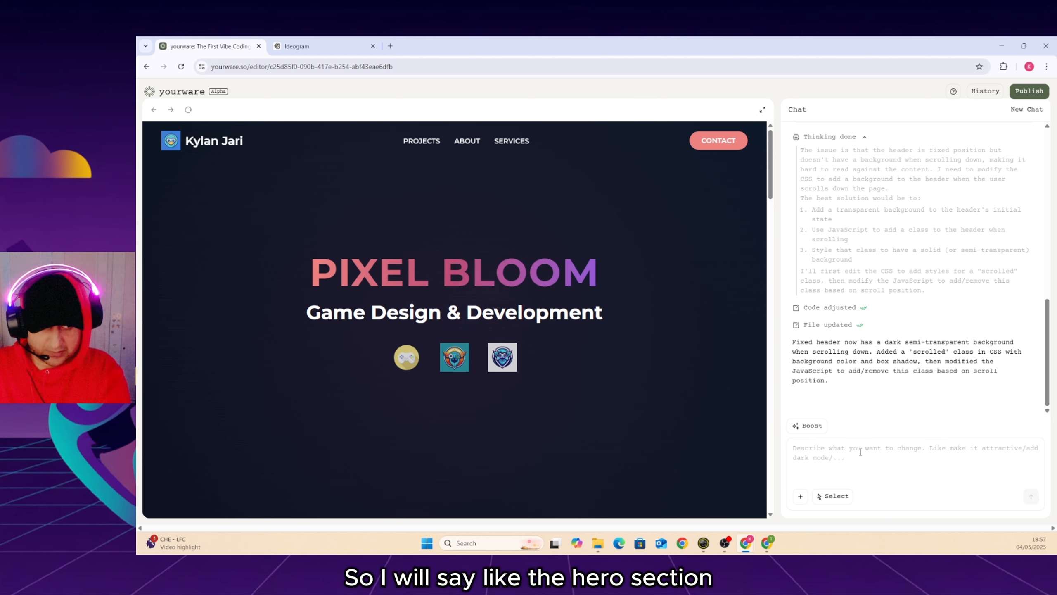
pyautogui.write('the her')
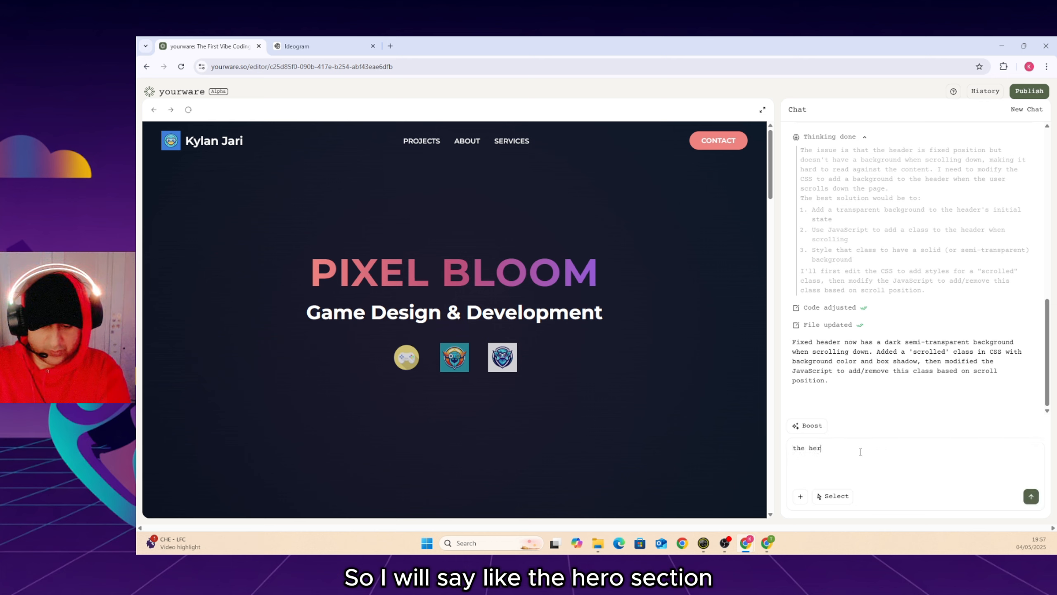
pyautogui.write('oo sectio')
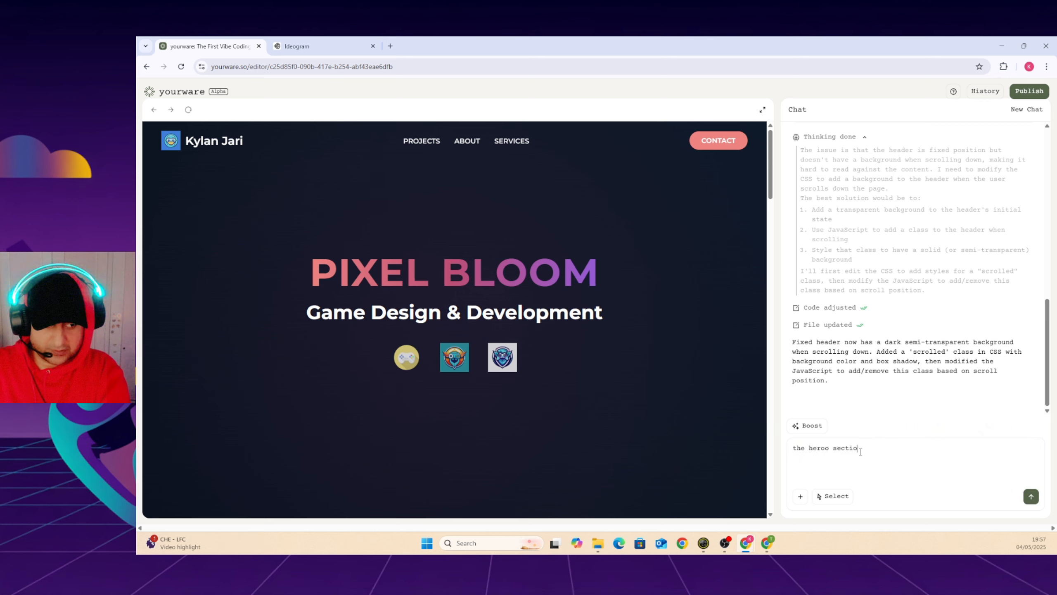
pyautogui.write('n is quite ')
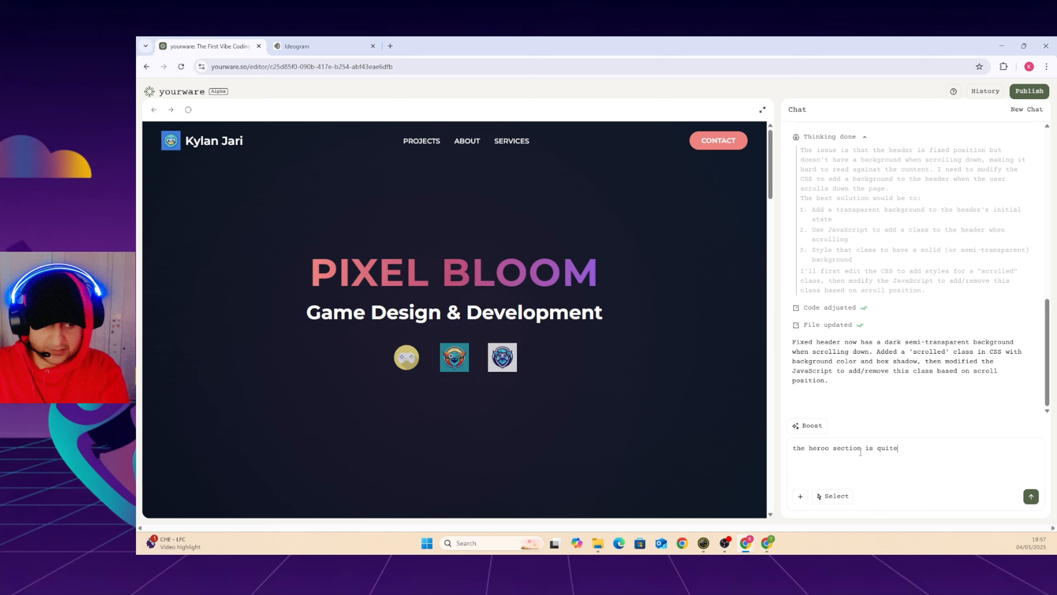
pyautogui.write('basic, ca')
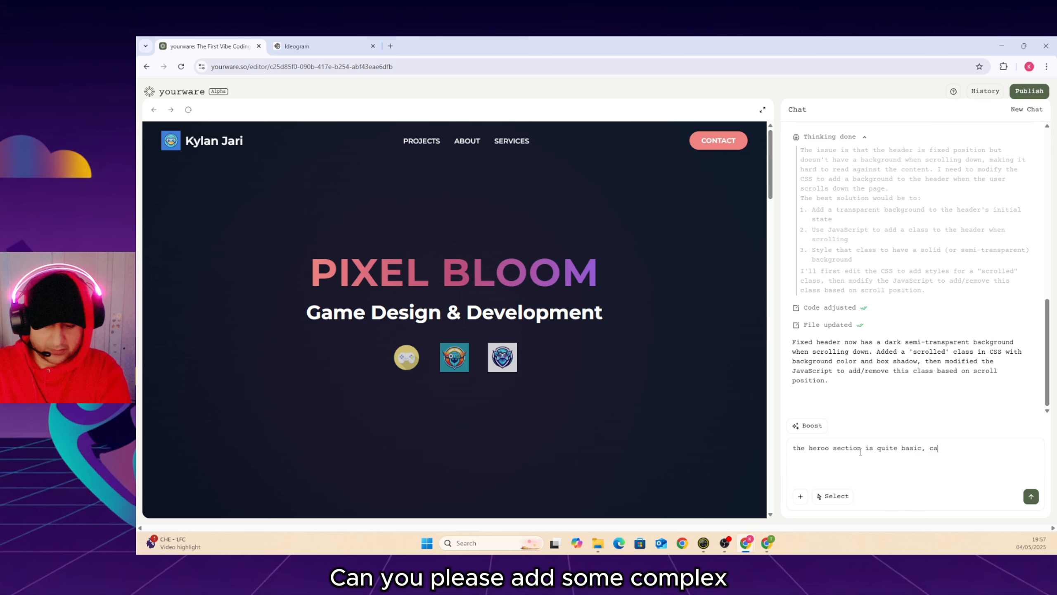
pyautogui.write('n you please')
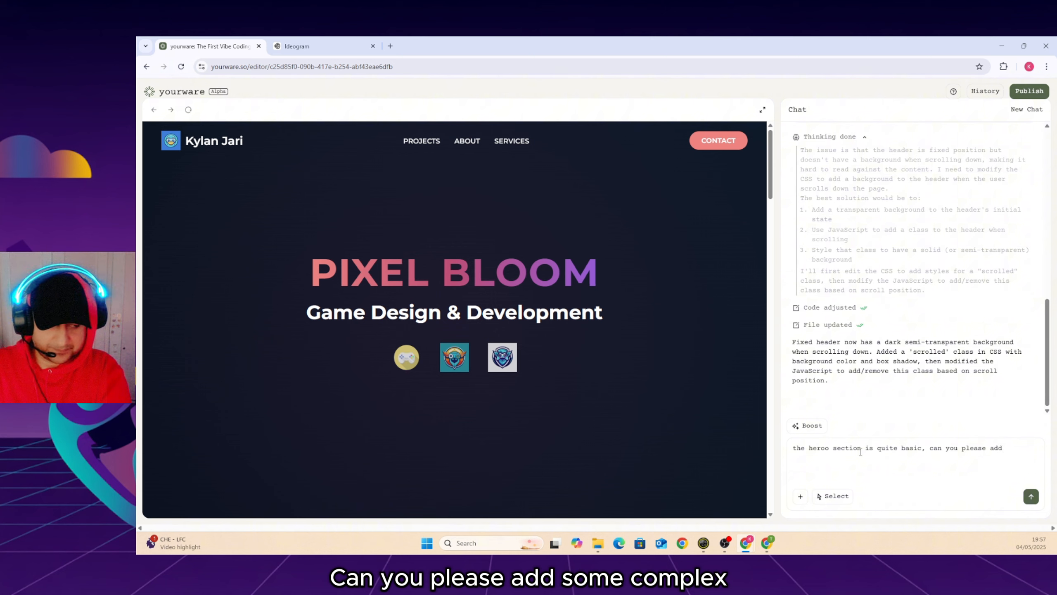
pyautogui.write(' add')
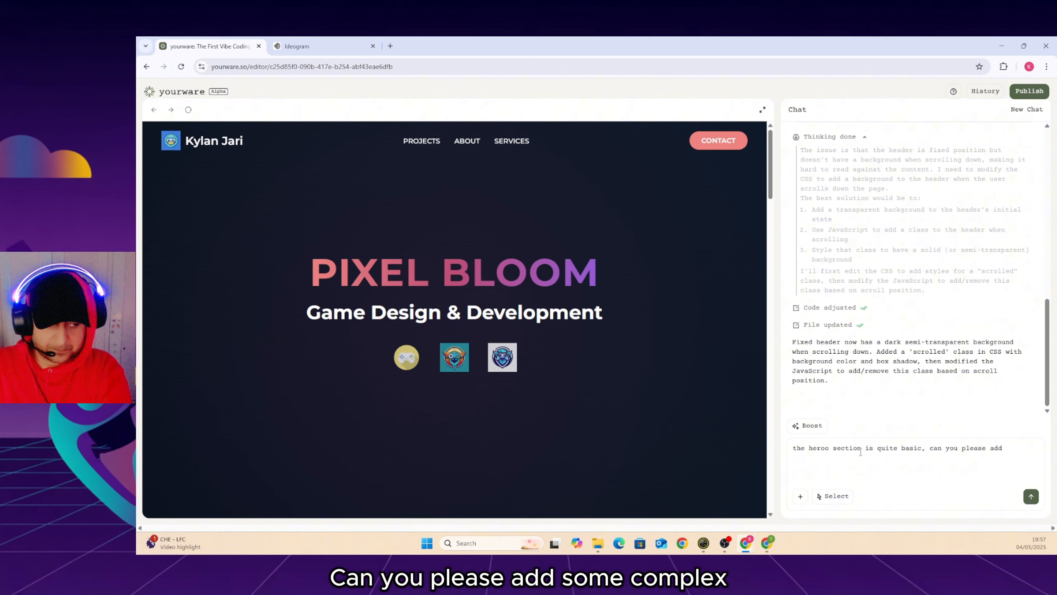
pyautogui.write(' some compl')
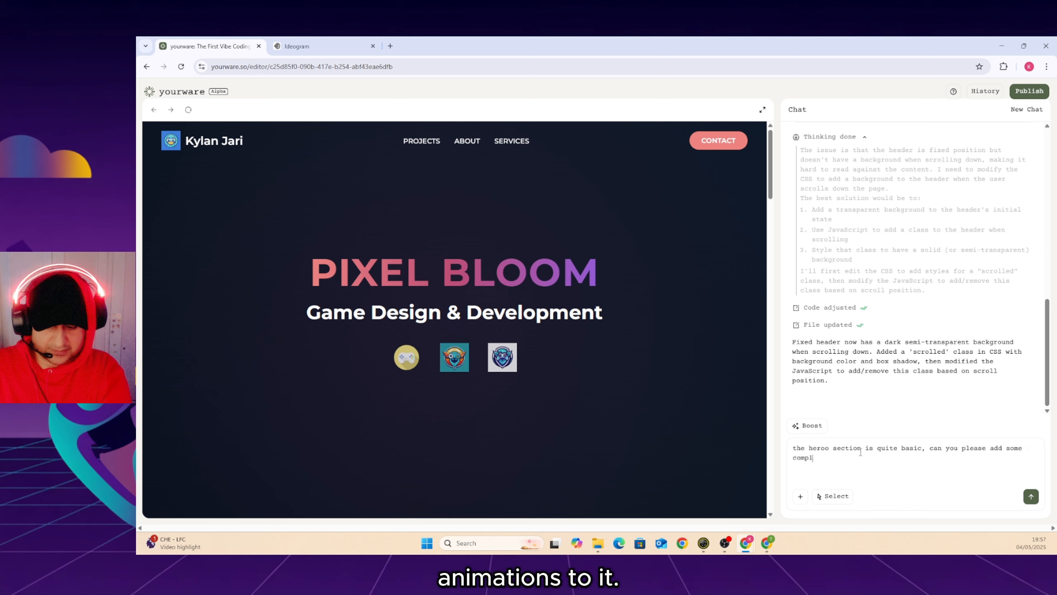
pyautogui.write('ex anima')
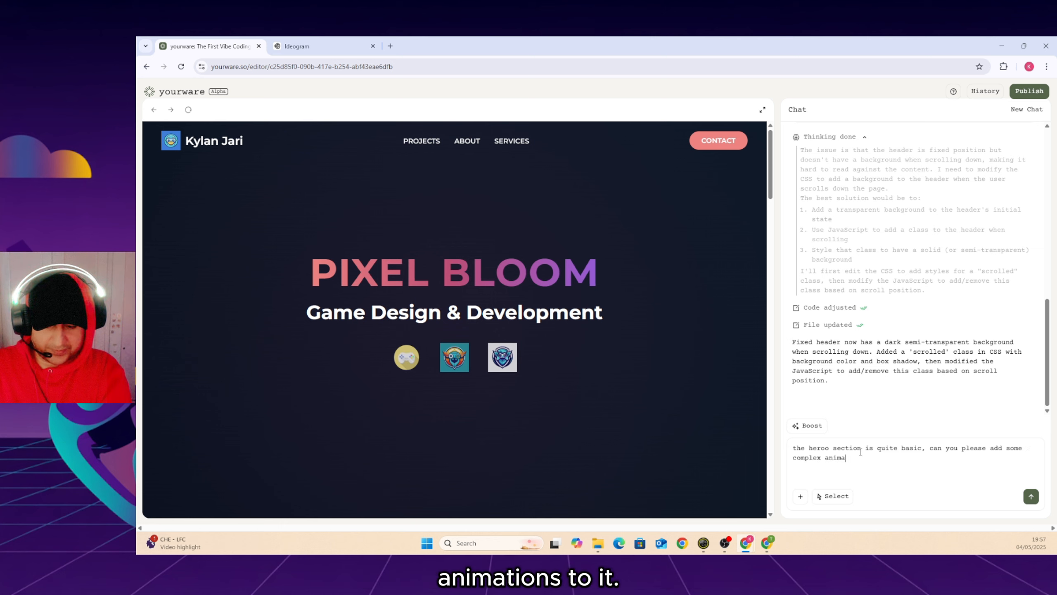
pyautogui.write('tions to')
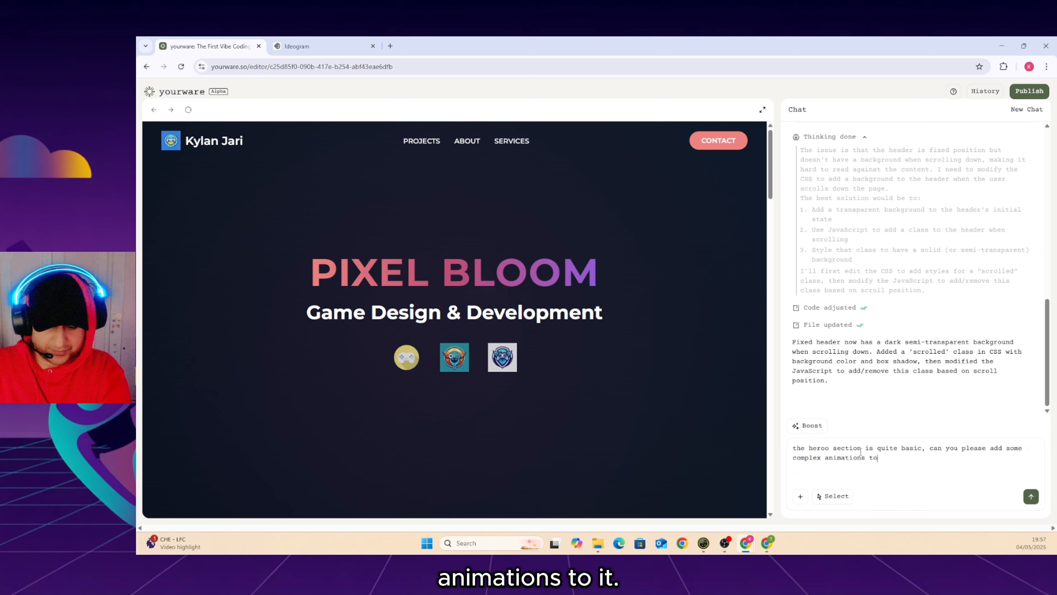
pyautogui.write(' it so it look like an')
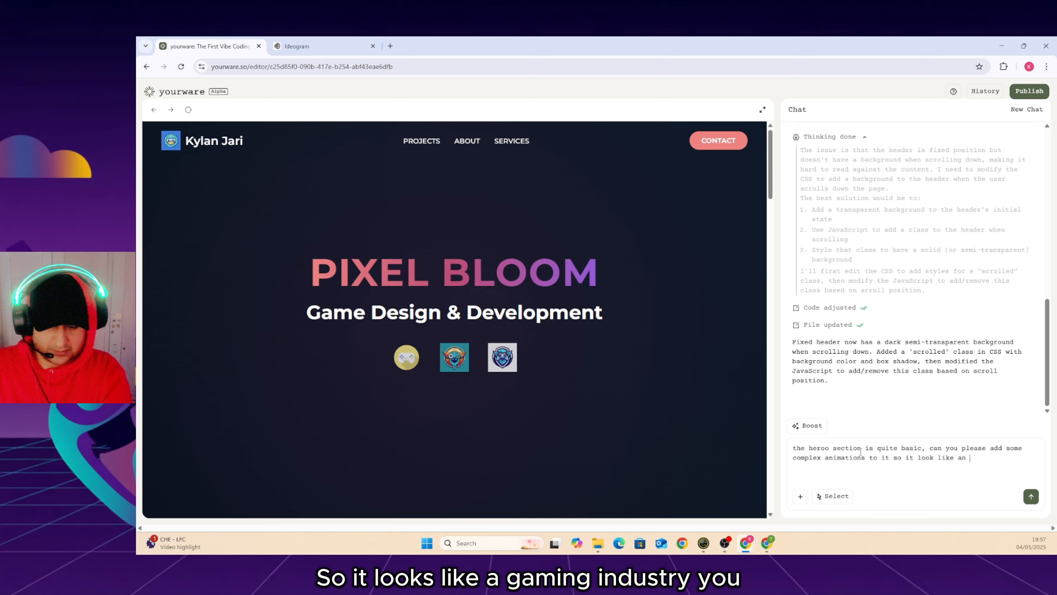
pyautogui.write(' gaming')
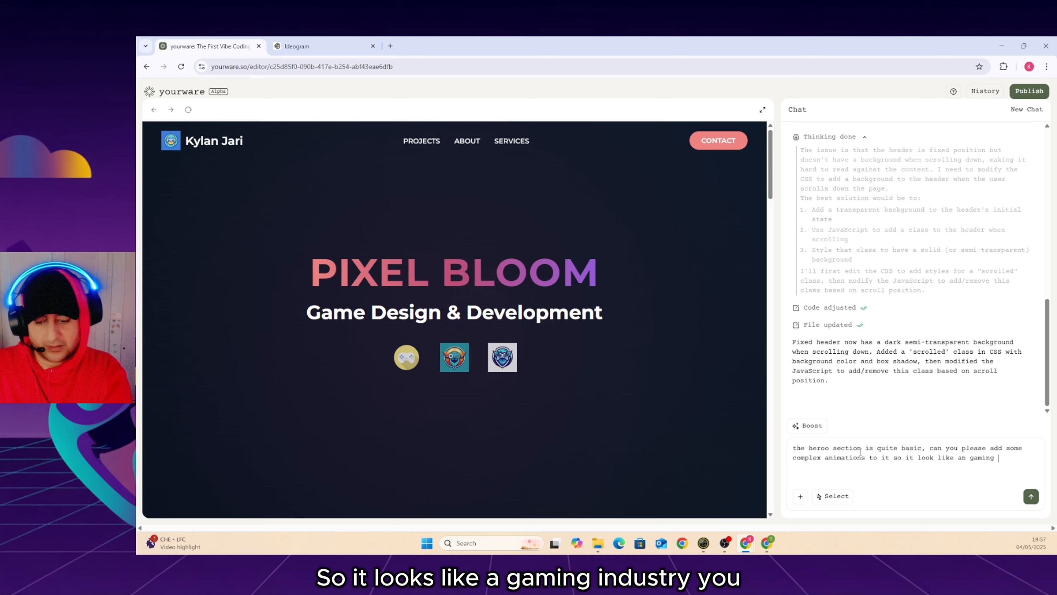
pyautogui.write(' indutr')
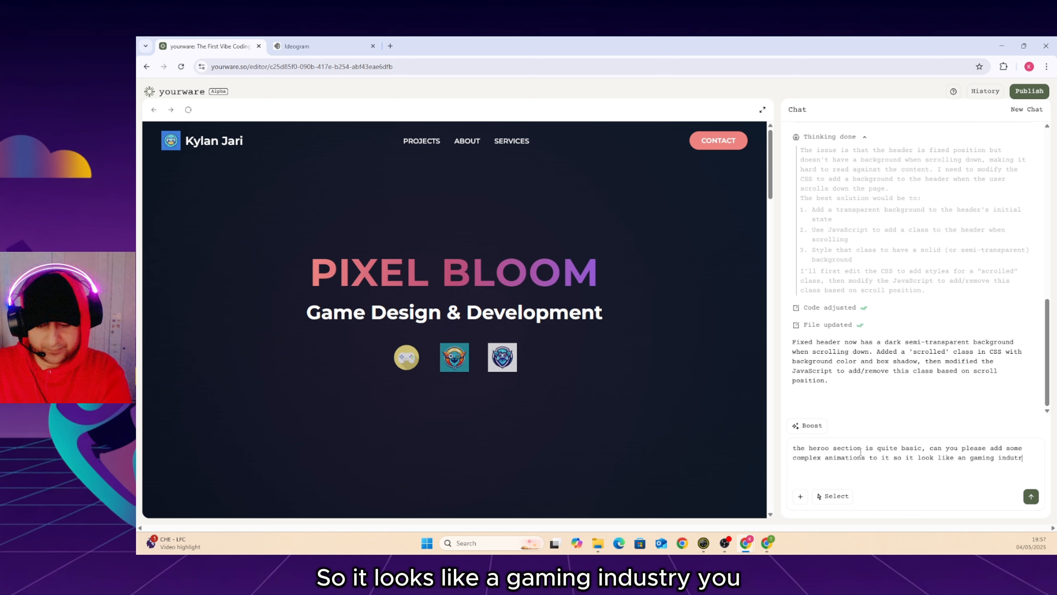
pyautogui.write('y ')
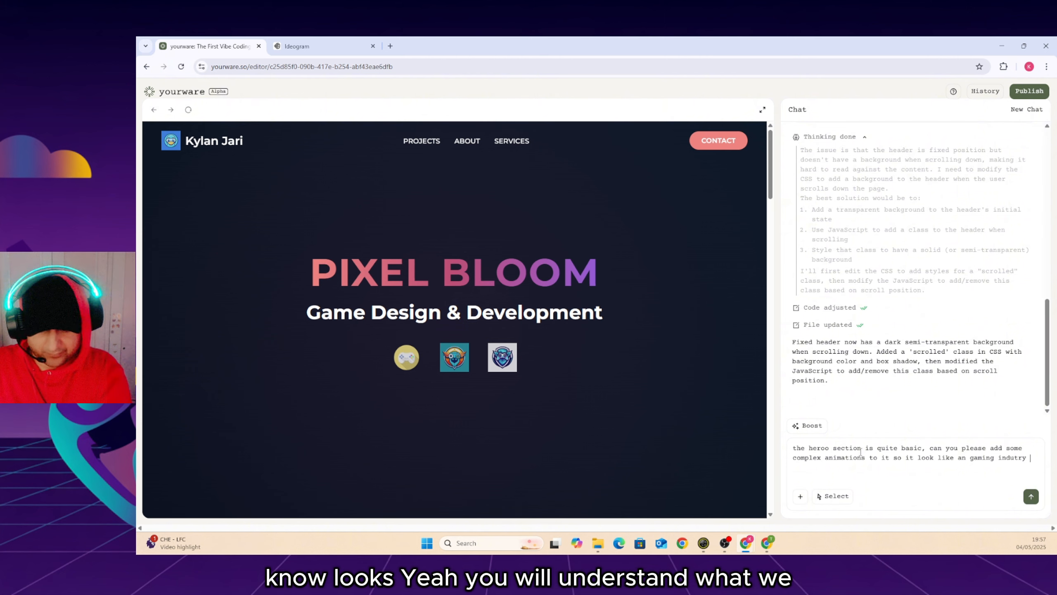
pyautogui.write('look')
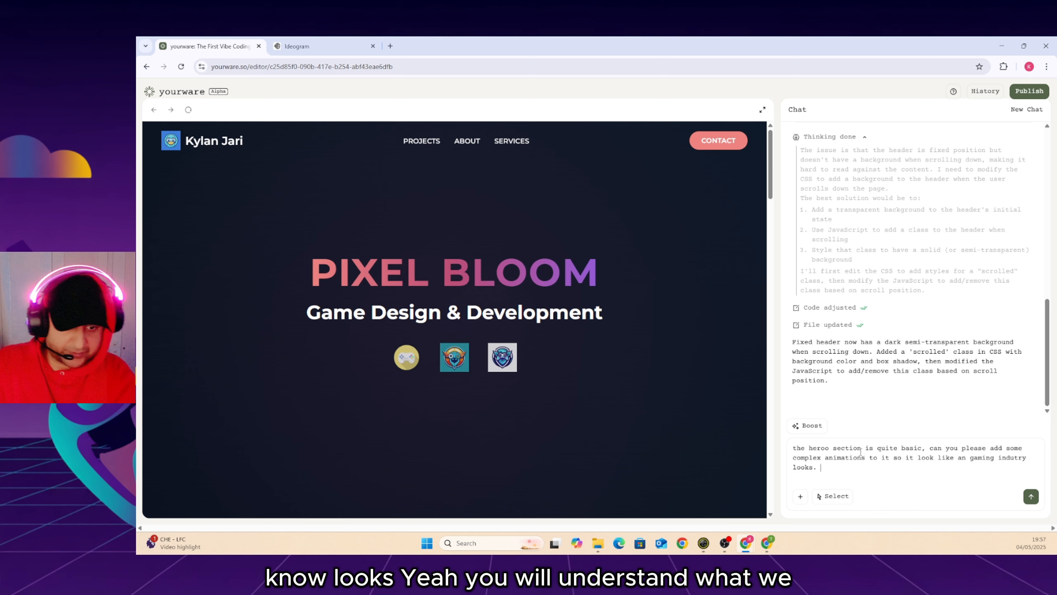
pyautogui.write('s.')
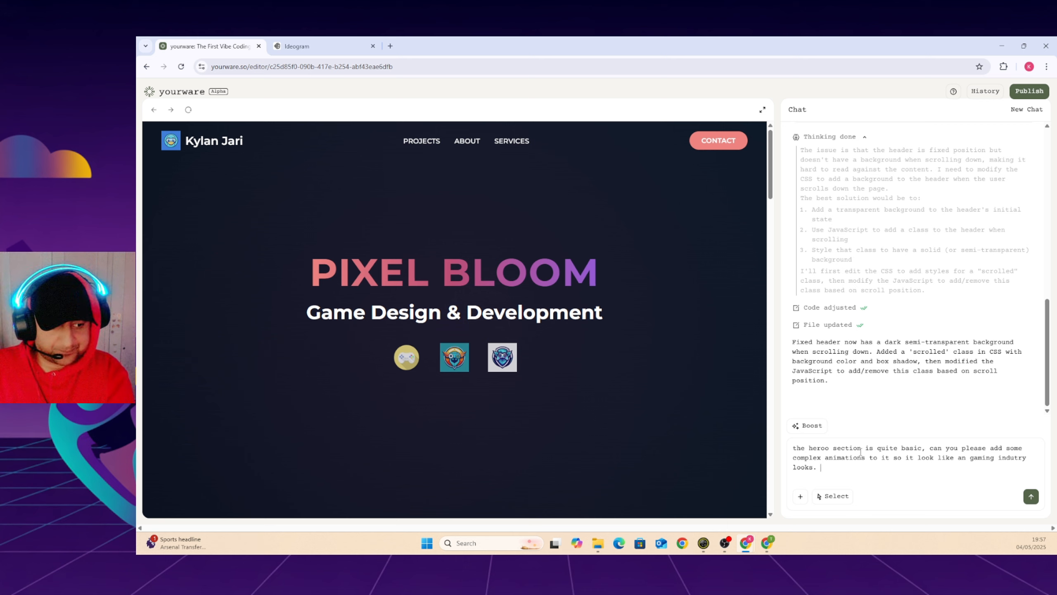
pyautogui.press('Return')
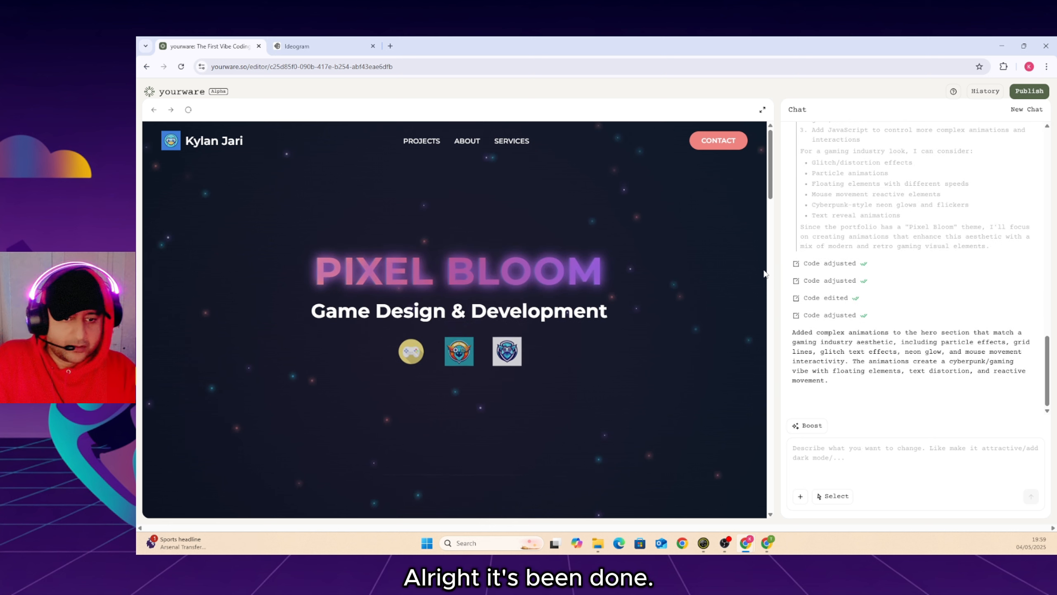
# Examine the hero section's animations and the projects, about and contact sections in the preview, ending back at the hero section
pyautogui.scroll(-5, 703, 241)
pyautogui.scroll(5, 702, 259)
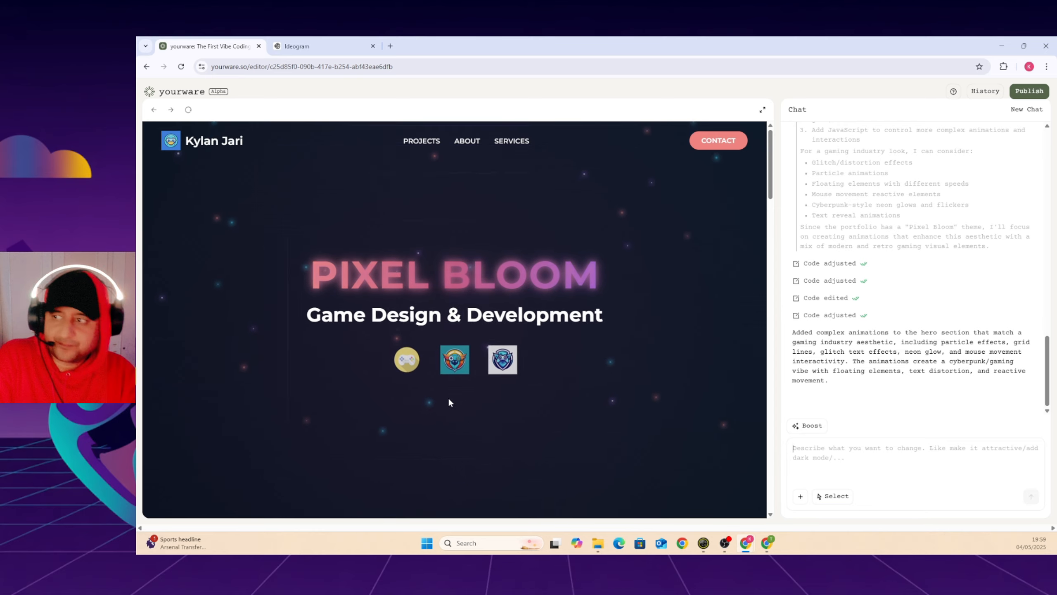
pyautogui.scroll(-8, 522, 339)
pyautogui.scroll(-10, 522, 339)
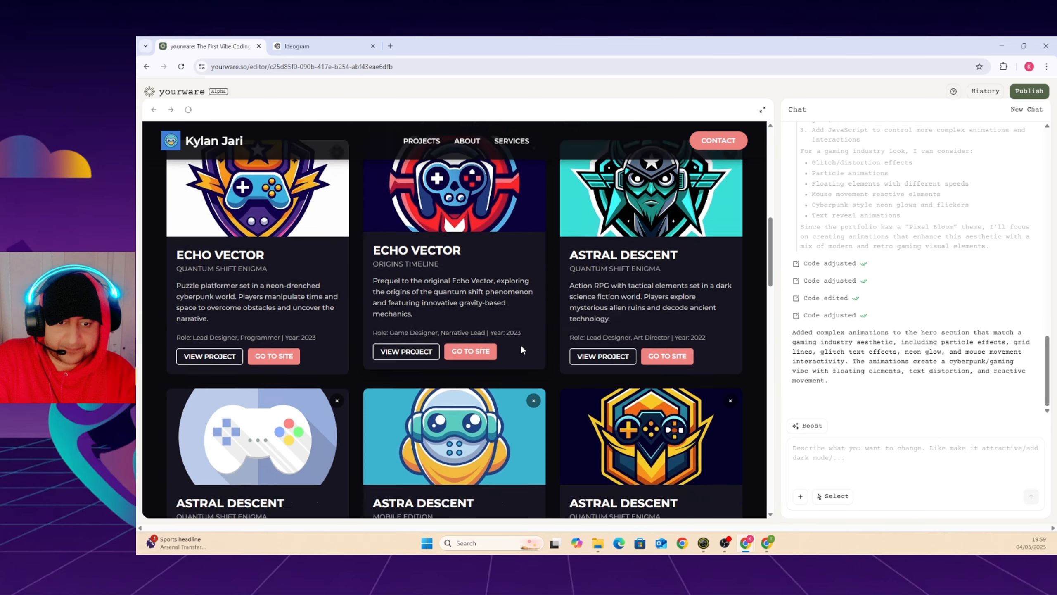
pyautogui.scroll(-7, 520, 341)
pyautogui.scroll(-10, 520, 343)
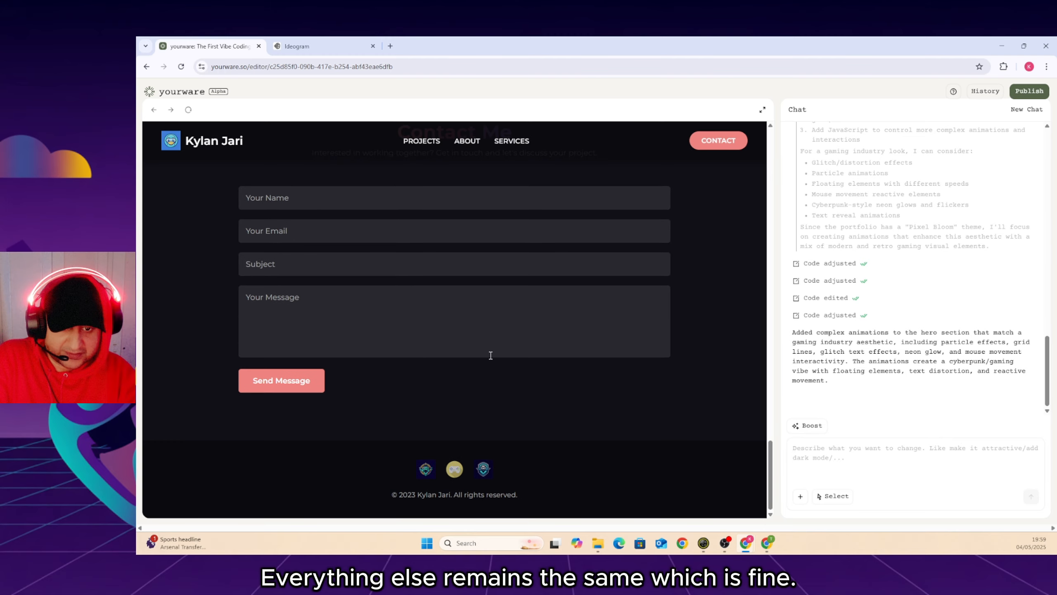
pyautogui.scroll(15, 521, 342)
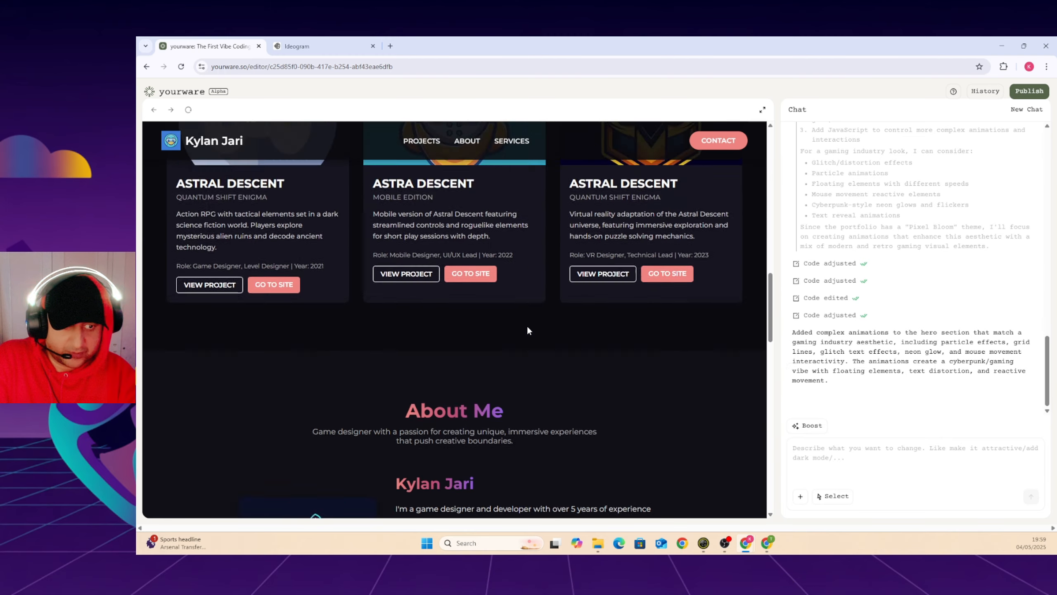
pyautogui.scroll(10, 527, 329)
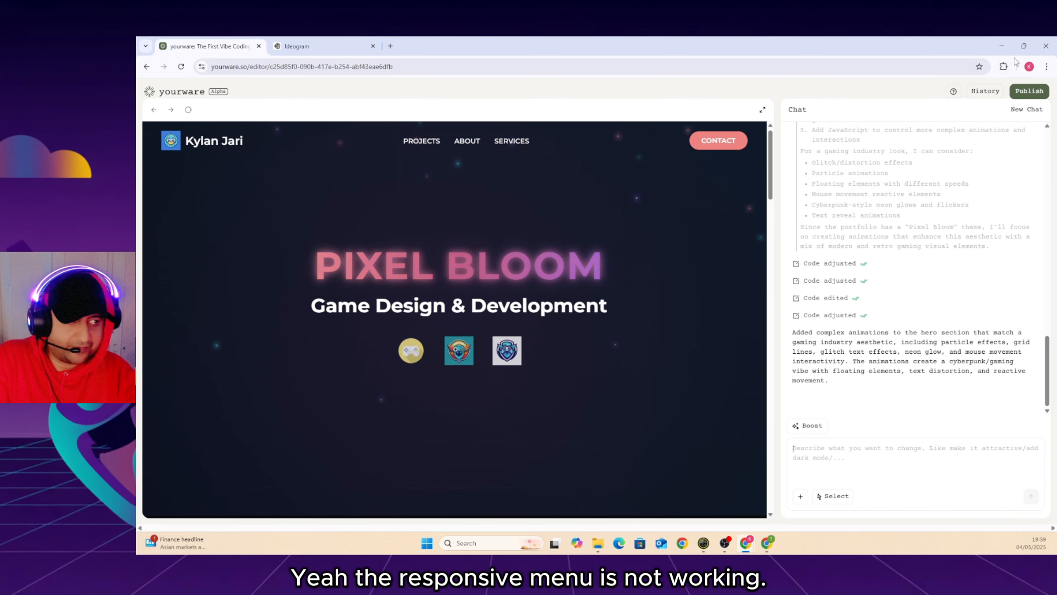
# Check the site's header menu, hero and projects at mobile width by narrowing the browser window, and restore it to full screen
pyautogui.click(1022, 45)
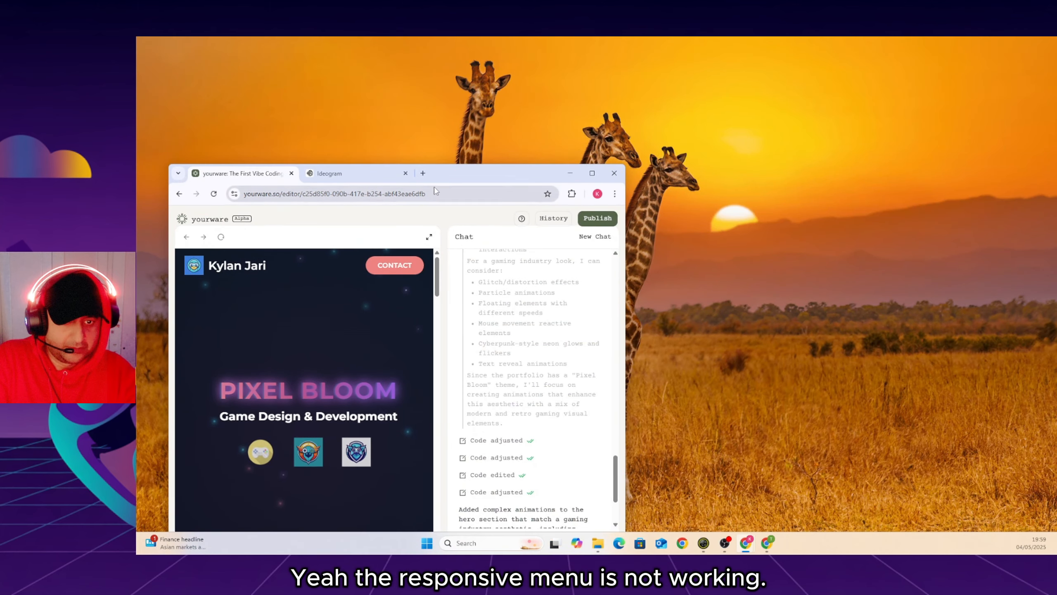
pyautogui.moveTo(435, 175); pyautogui.dragTo(578, 87)
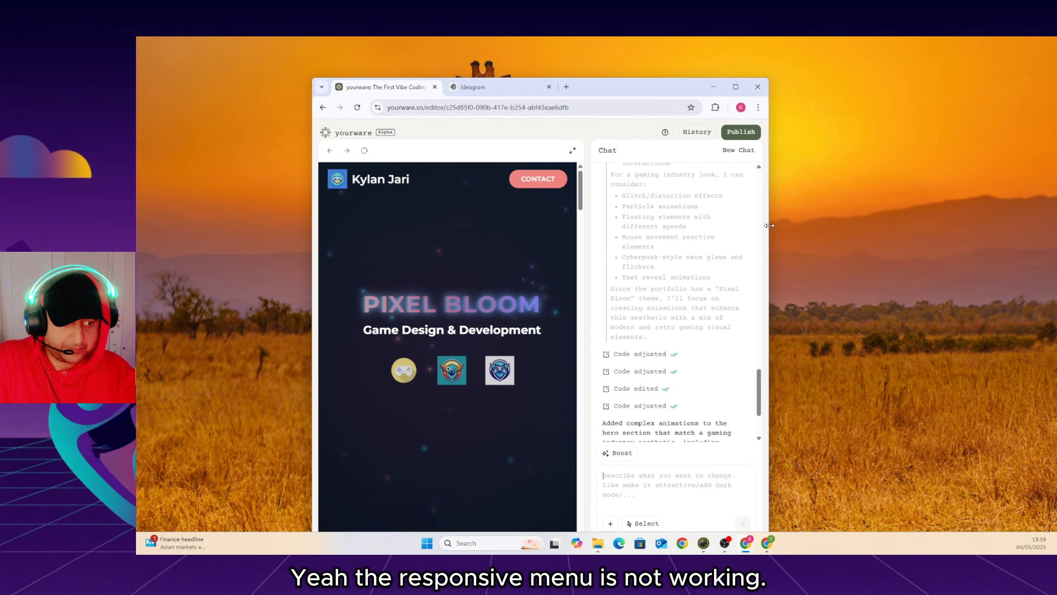
pyautogui.moveTo(770, 226); pyautogui.dragTo(648, 225)
pyautogui.scroll(-5, 402, 283)
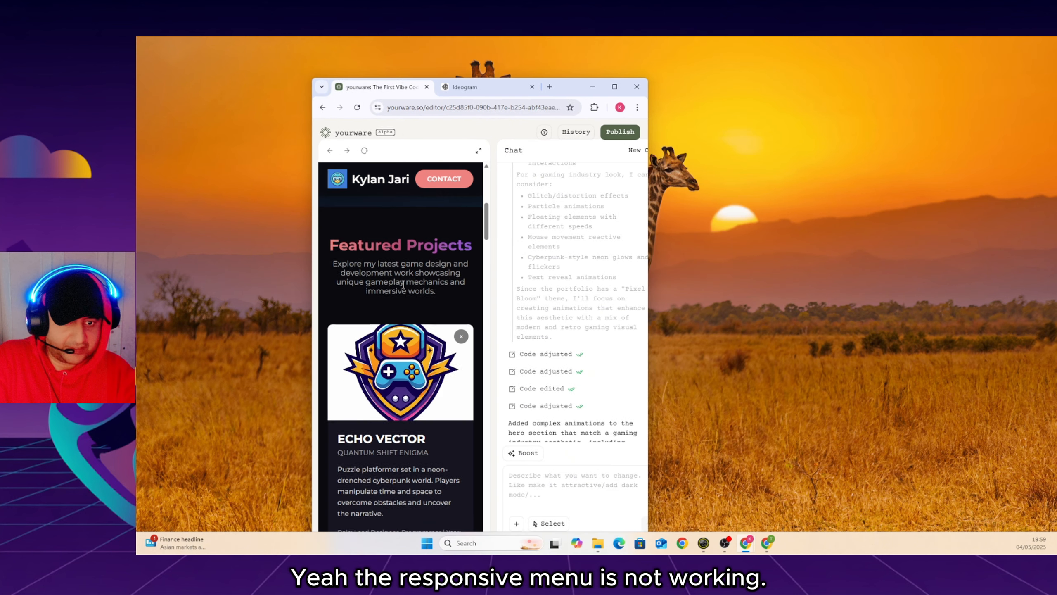
pyautogui.scroll(6, 403, 284)
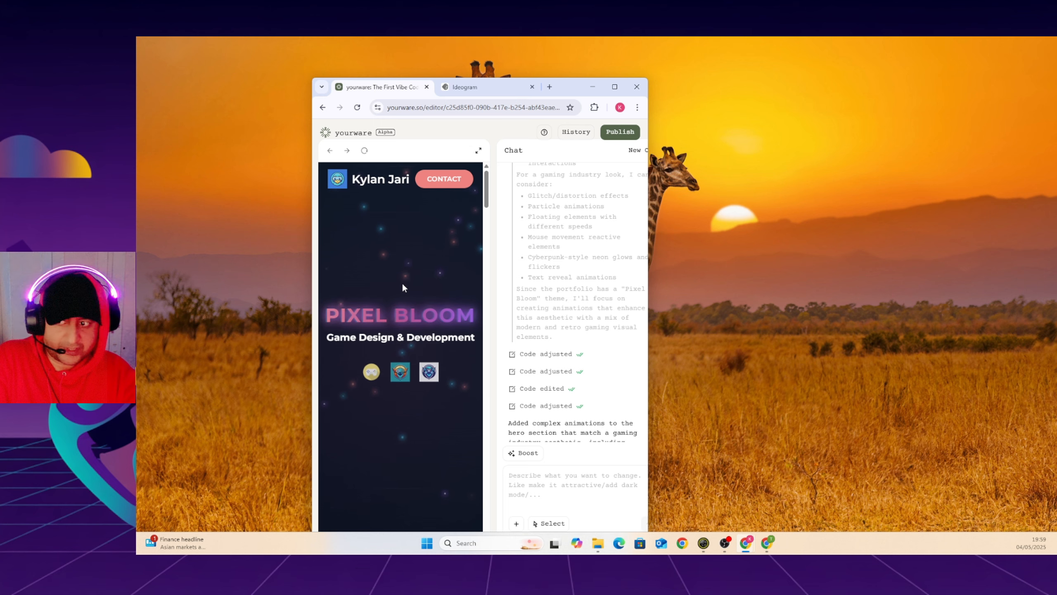
pyautogui.click(614, 87)
pyautogui.scroll(-5, 573, 357)
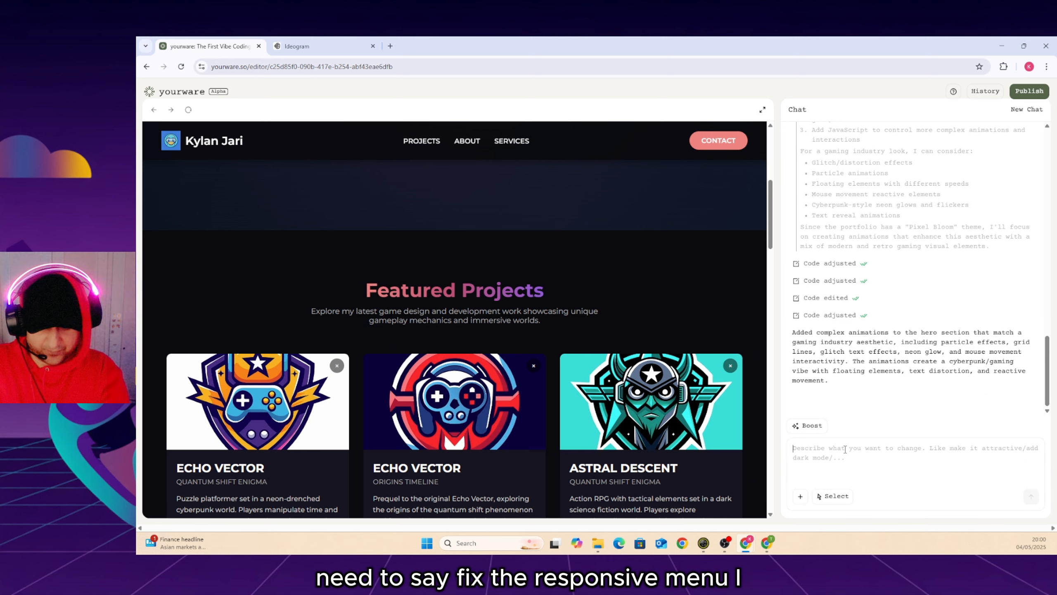
# Send the request "fix the responsive menu, I cannot see any menu at the moment. make sure the toggle close and open works fine"
pyautogui.write('fix the res')
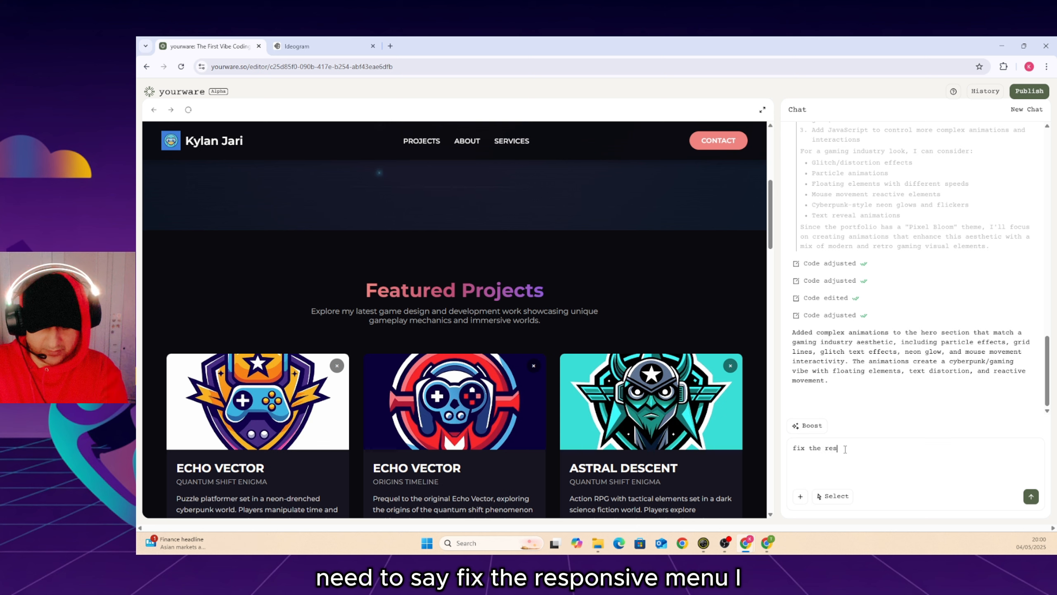
pyautogui.write('ponsive men')
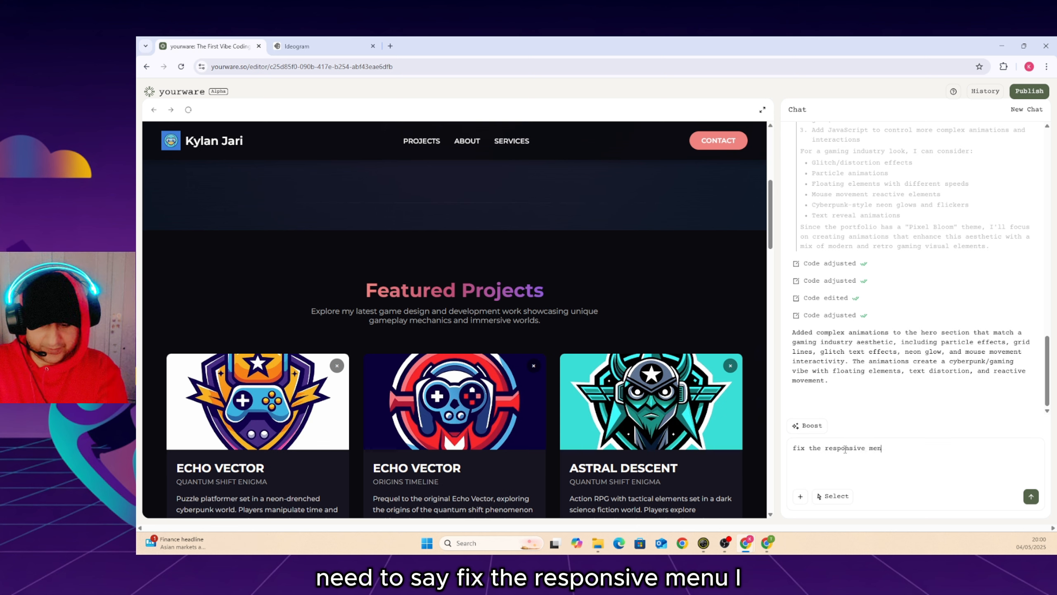
pyautogui.write('u, I')
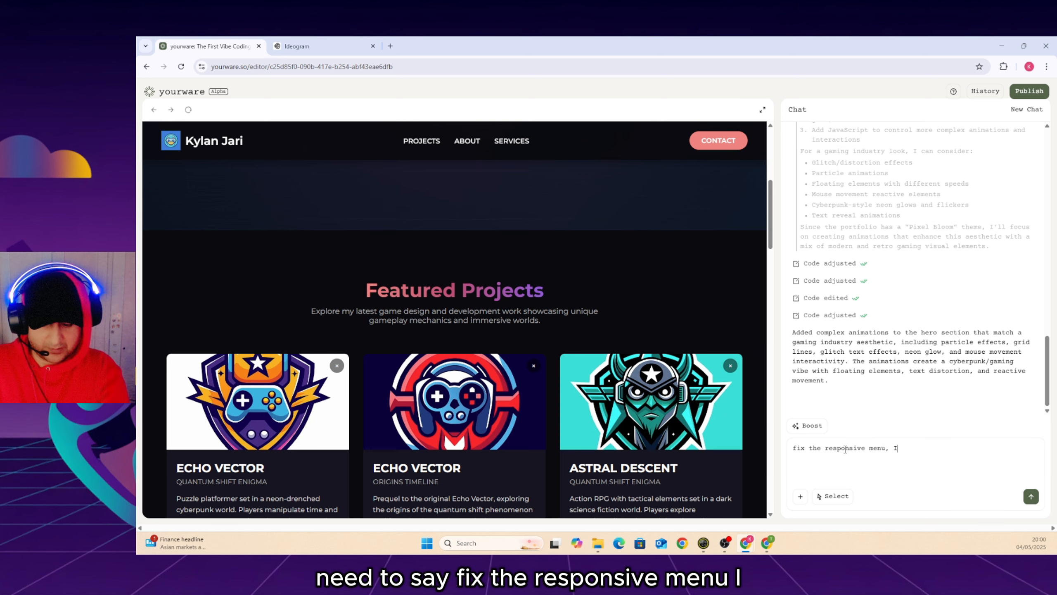
pyautogui.write(' cannot see')
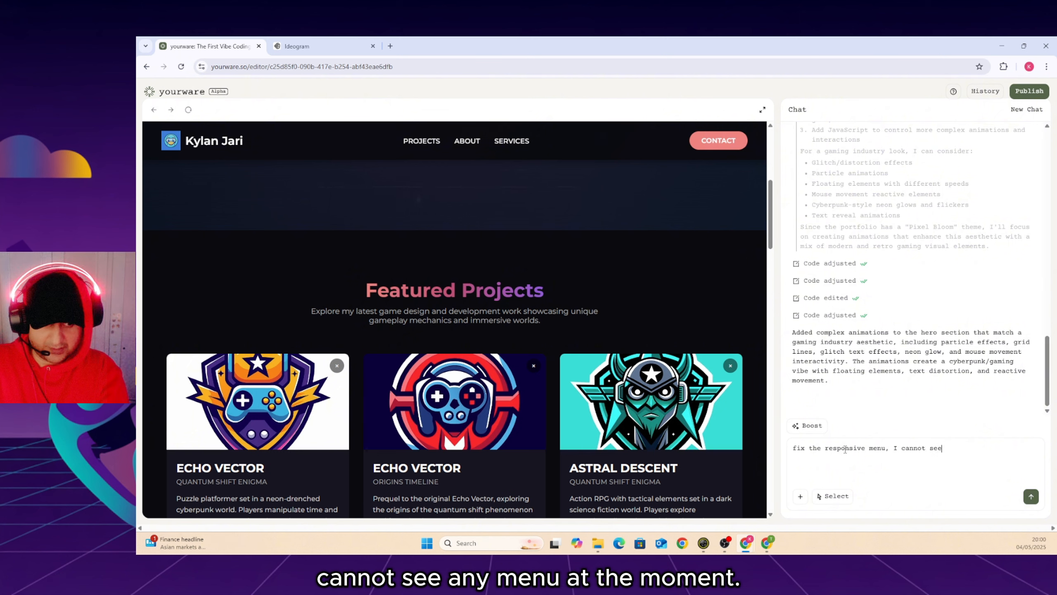
pyautogui.write(' any menu ')
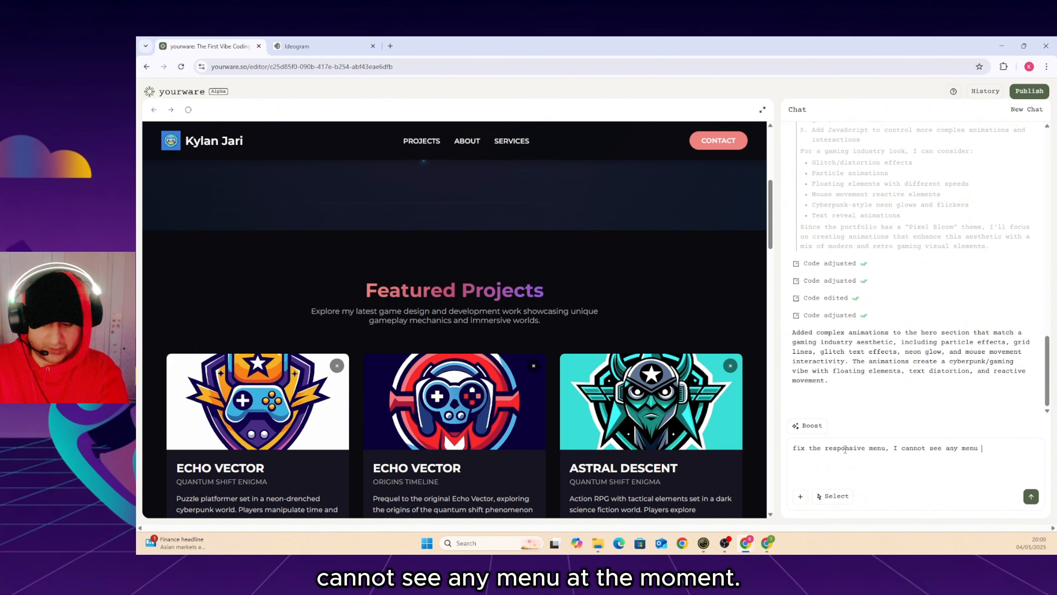
pyautogui.write('at the momen')
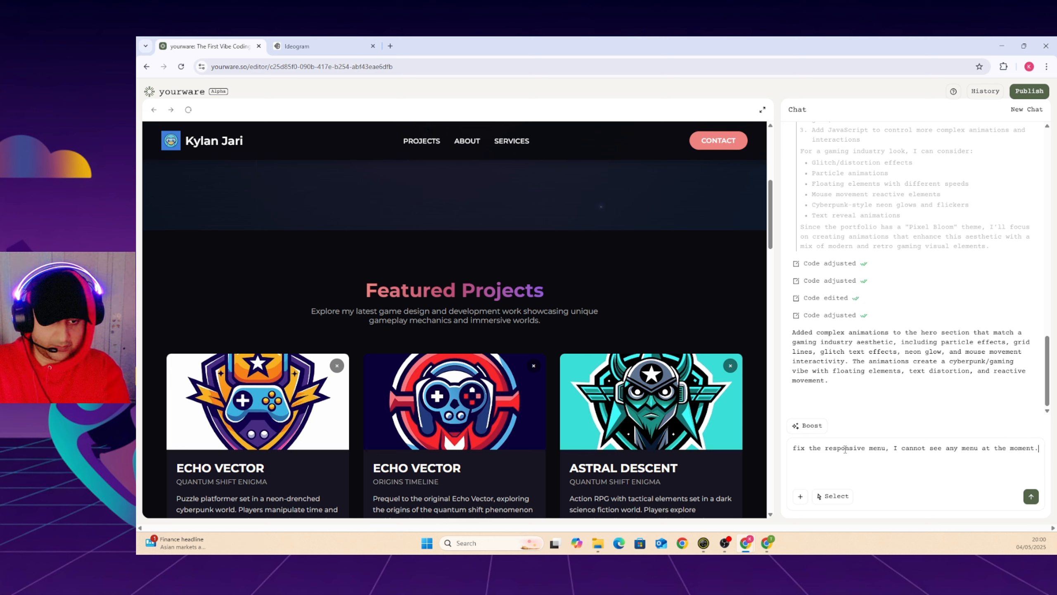
pyautogui.write('t. make')
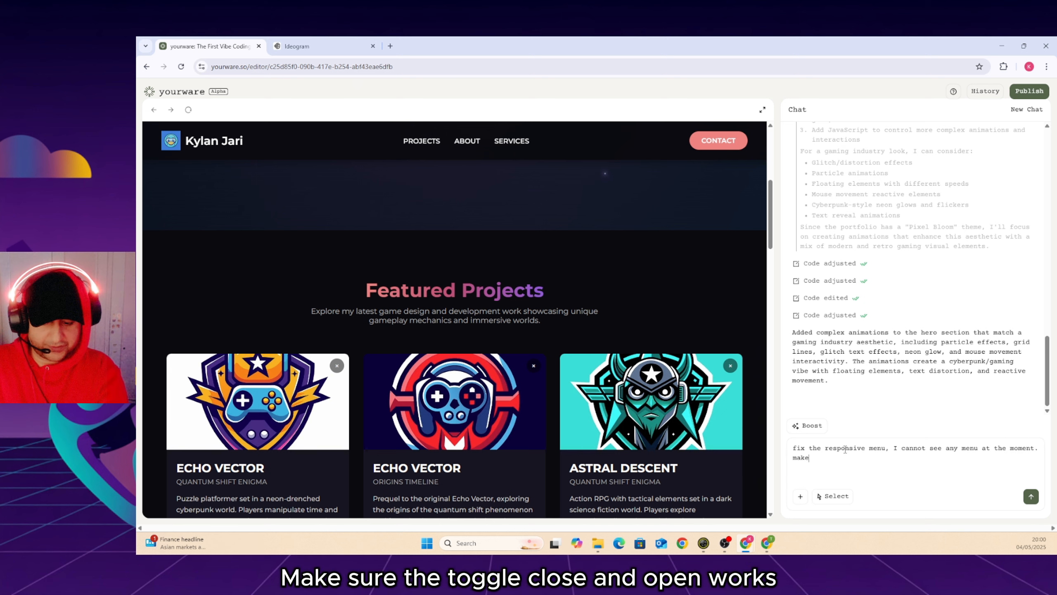
pyautogui.write(' sure the to')
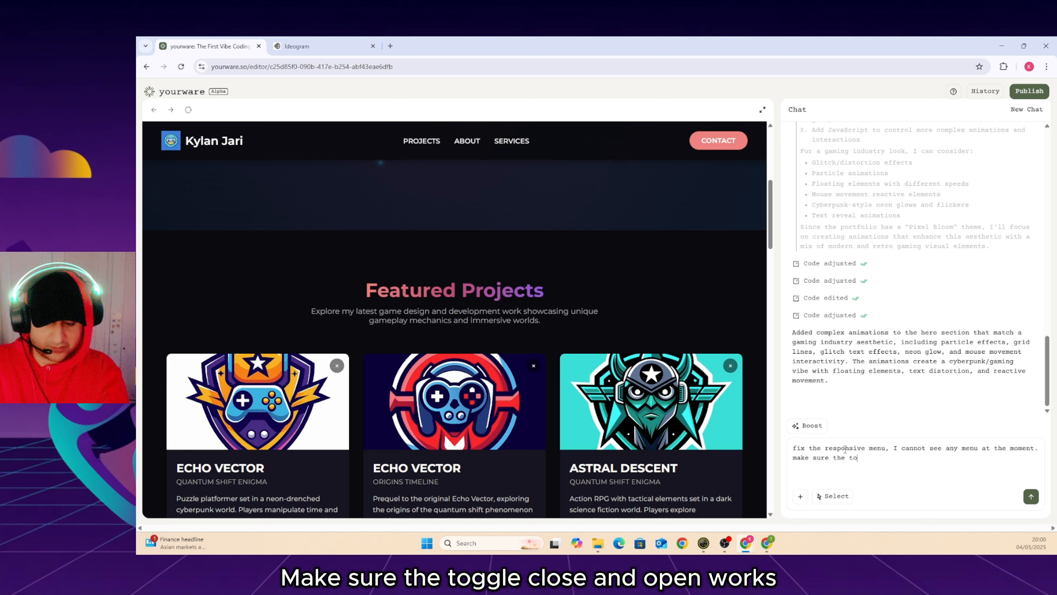
pyautogui.write('ggle')
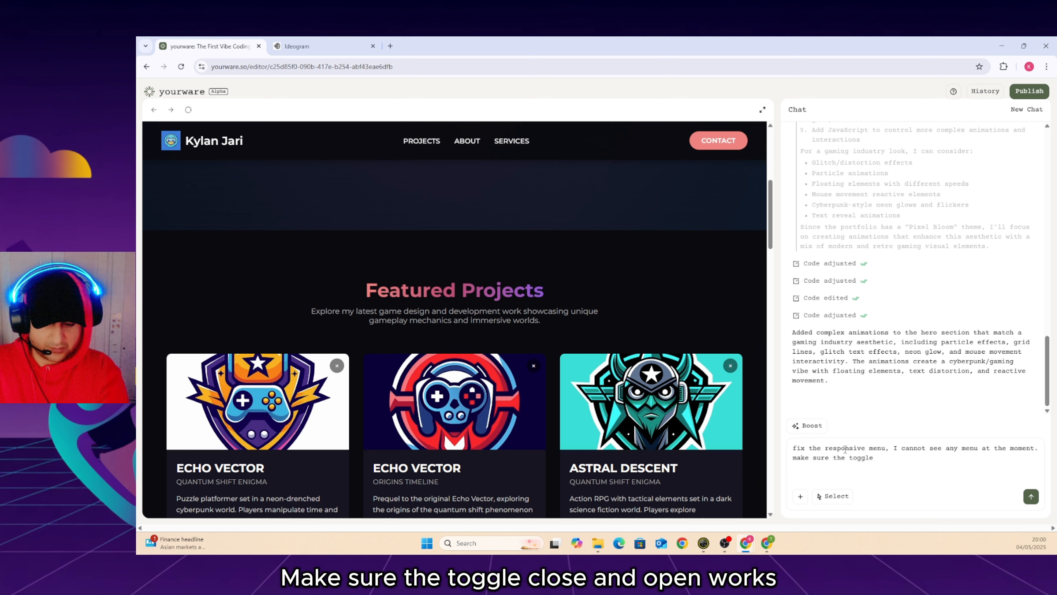
pyautogui.write(' close and open wor')
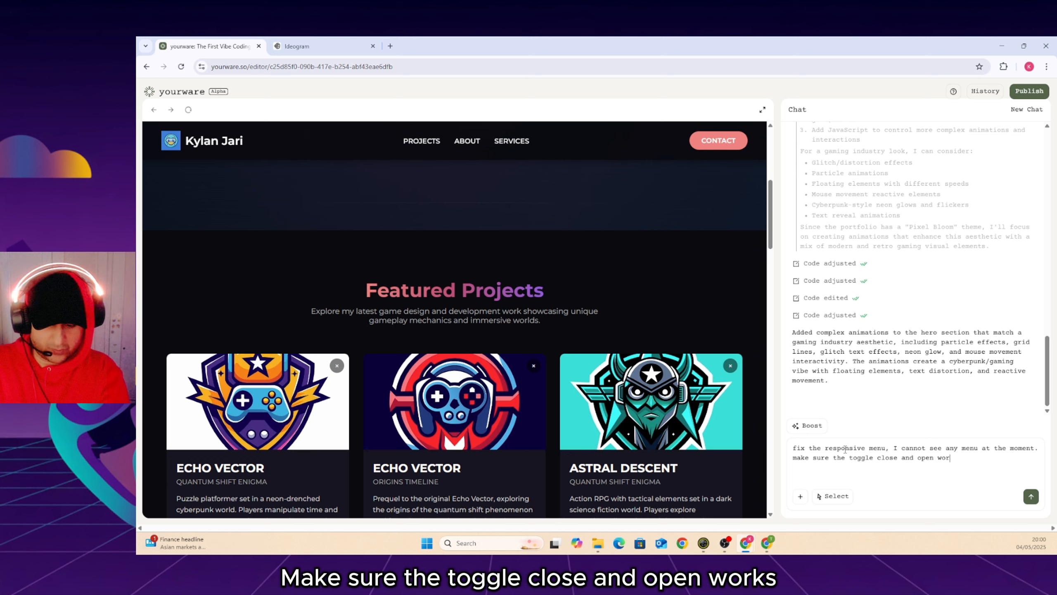
pyautogui.write('ks fine')
pyautogui.press('Return')
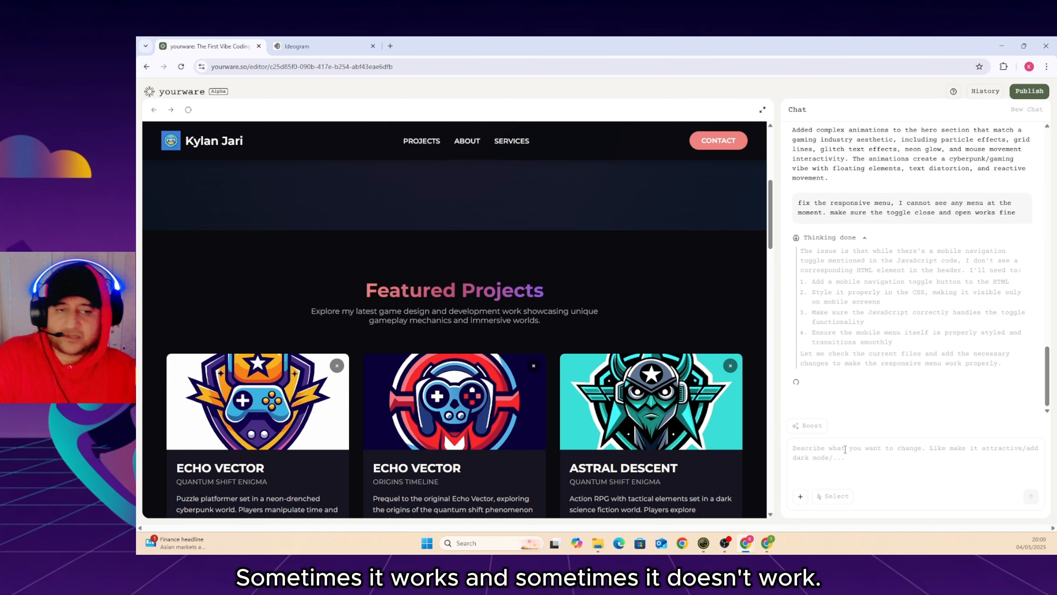
pyautogui.click(817, 461)
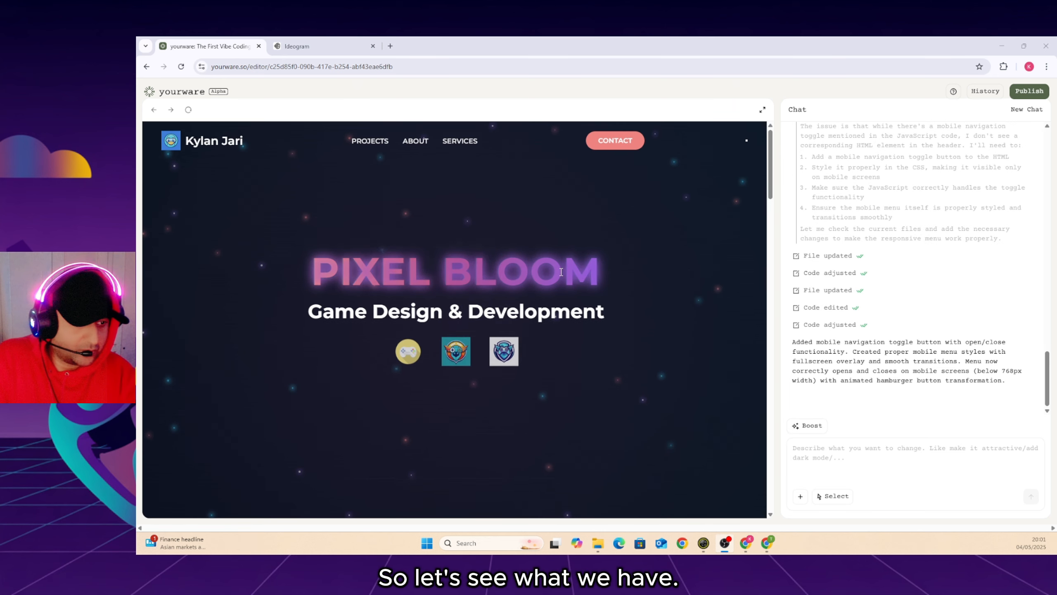
# Test opening and closing the site's responsive menu at mobile width in a narrowed browser window, and restore the window to full screen
pyautogui.scroll(-15, 561, 273)
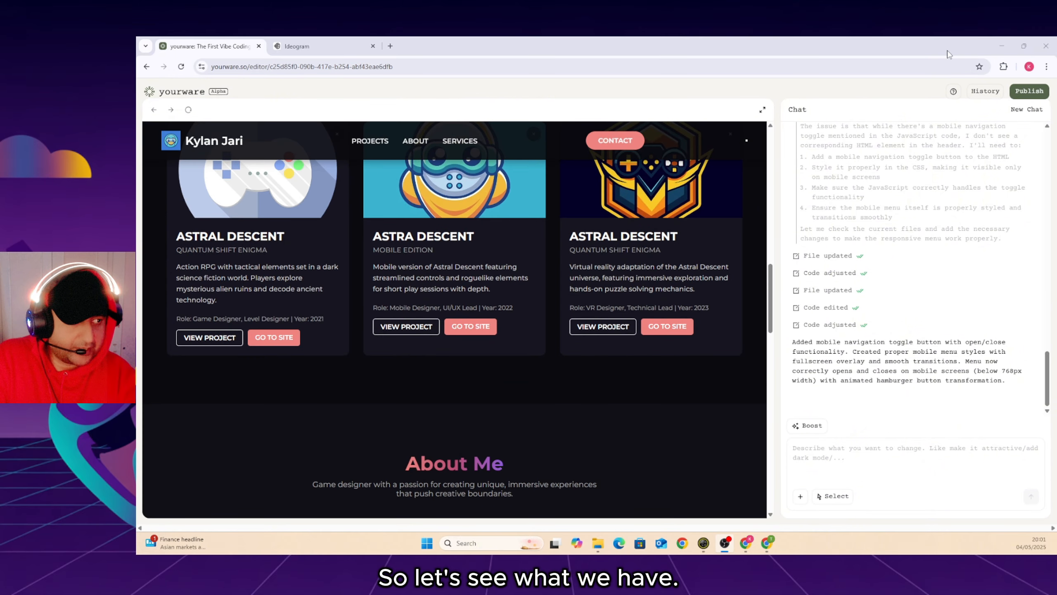
pyautogui.click(1023, 46)
pyautogui.scroll(10, 453, 236)
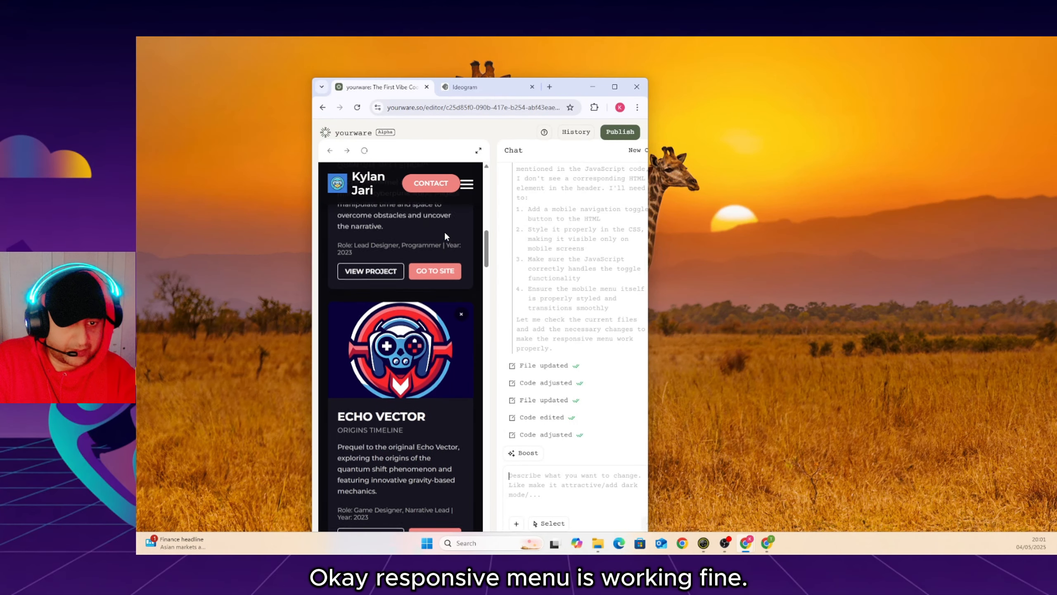
pyautogui.click(467, 184)
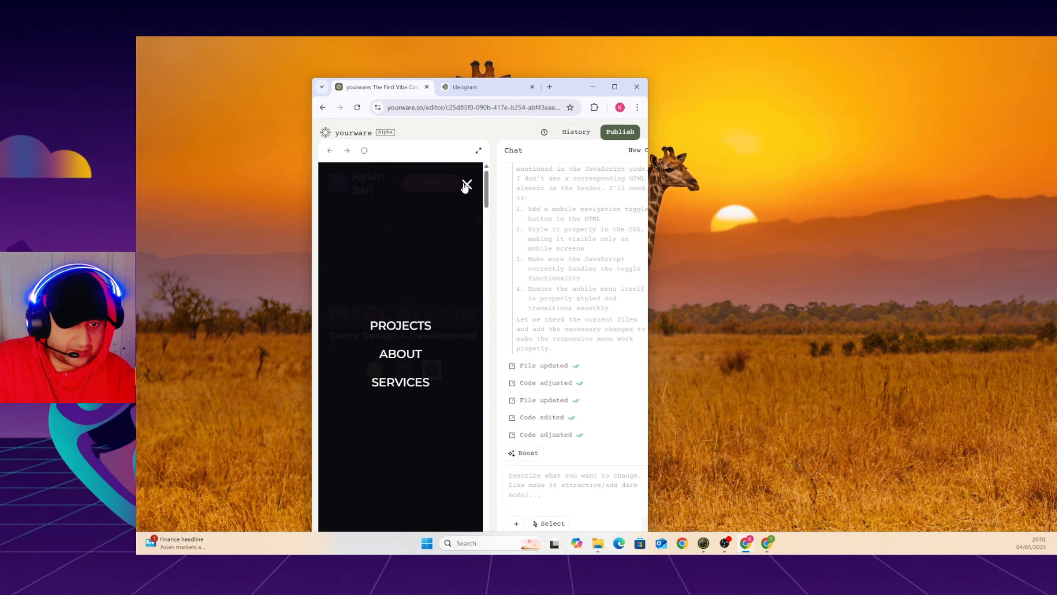
pyautogui.click(467, 184)
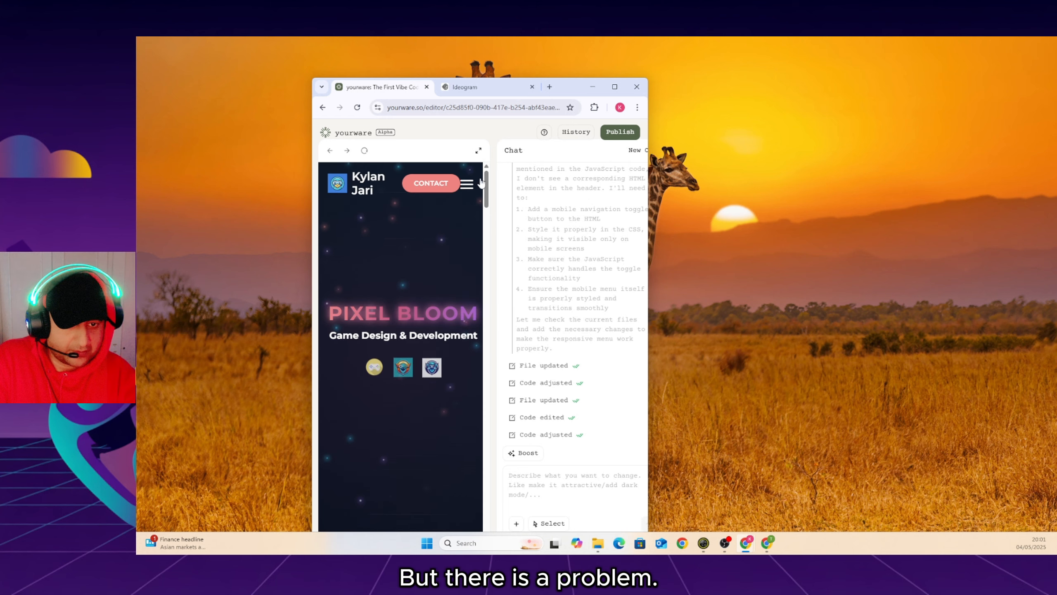
pyautogui.click(614, 86)
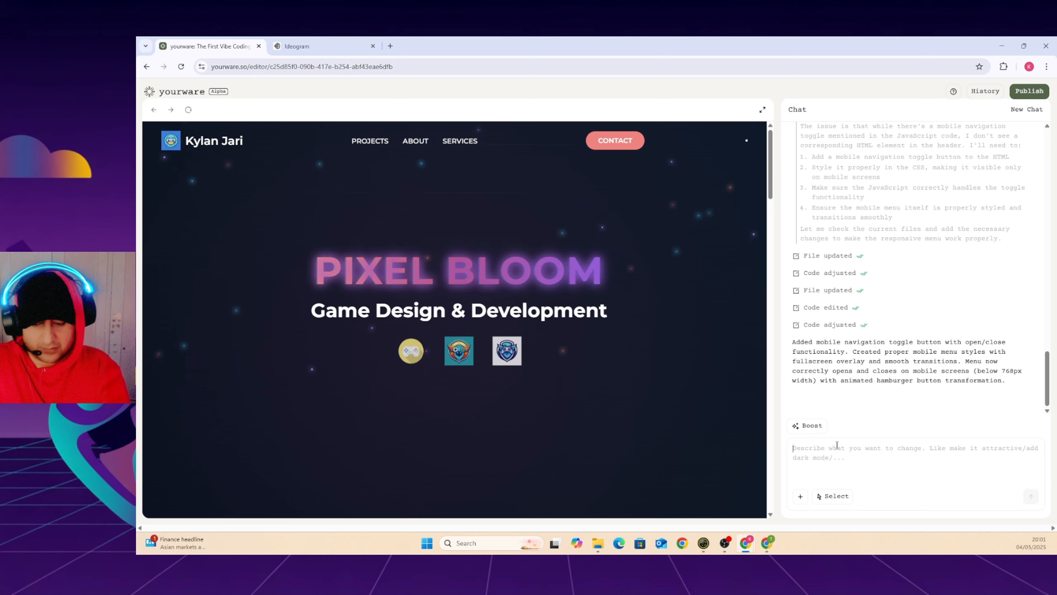
# Send the request "hide the contact button in header when its on responsive mode and add a contact section link in the menu"
pyautogui.write('hide ')
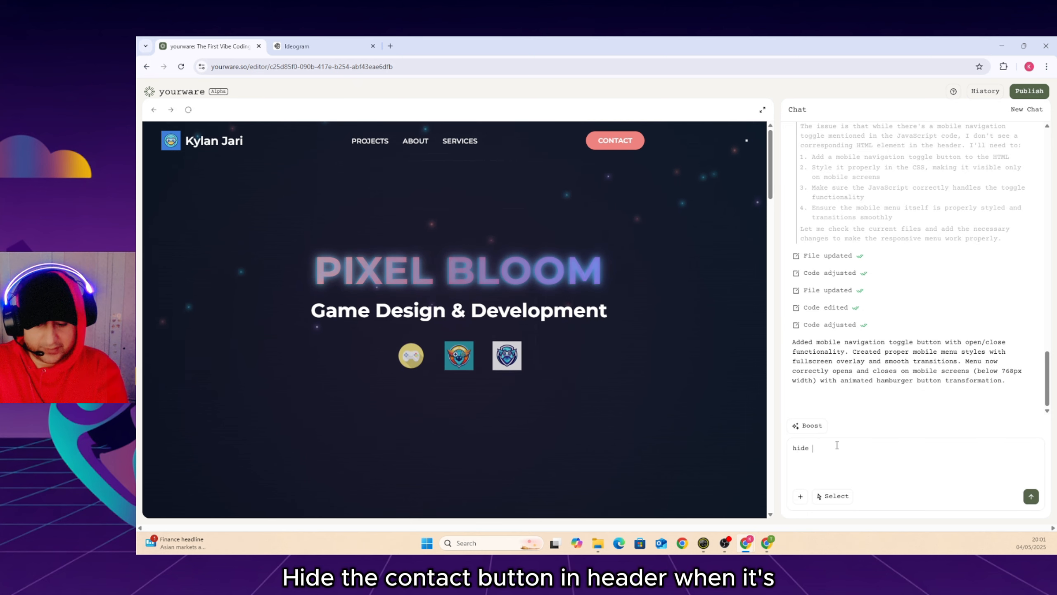
pyautogui.write('the contact')
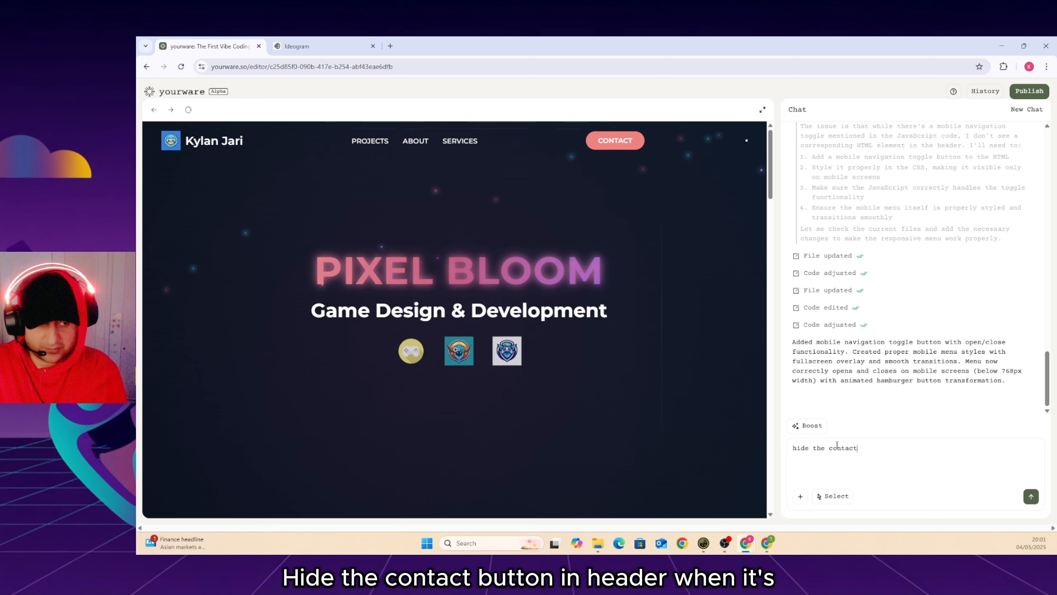
pyautogui.write(' button ')
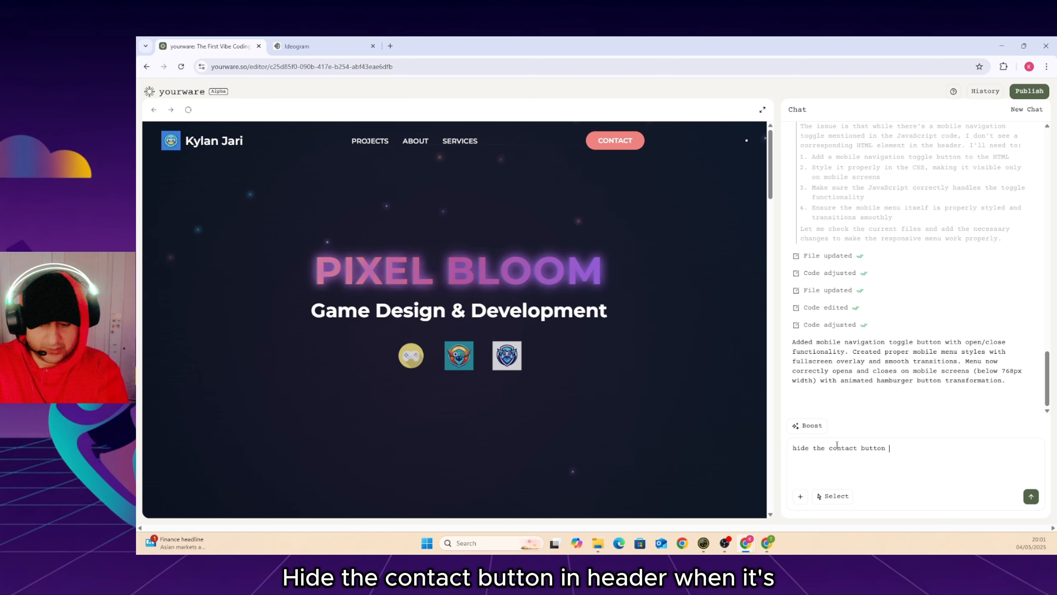
pyautogui.write('in header when ')
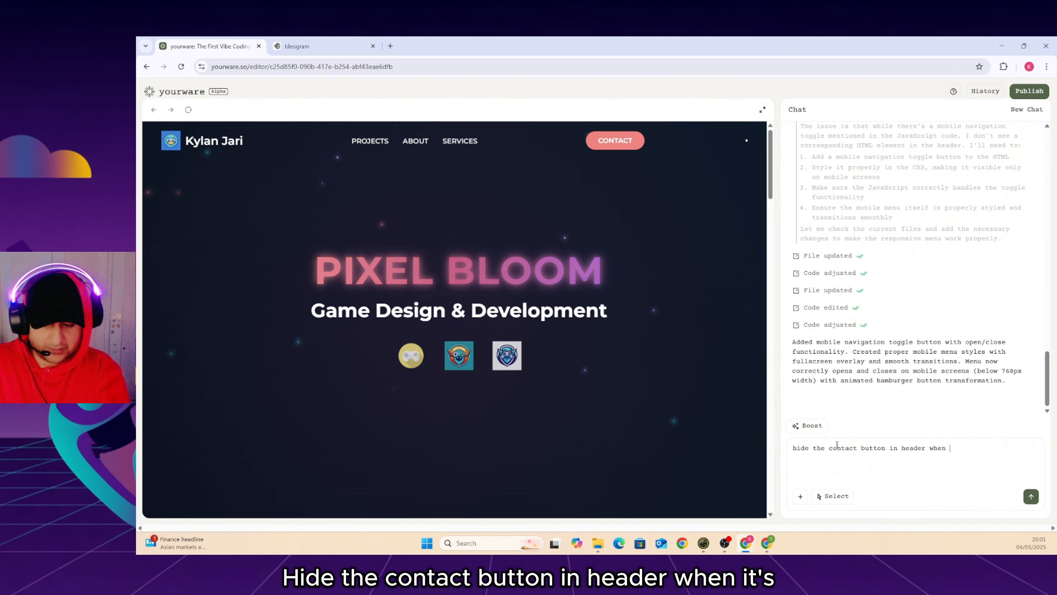
pyautogui.write('its on re')
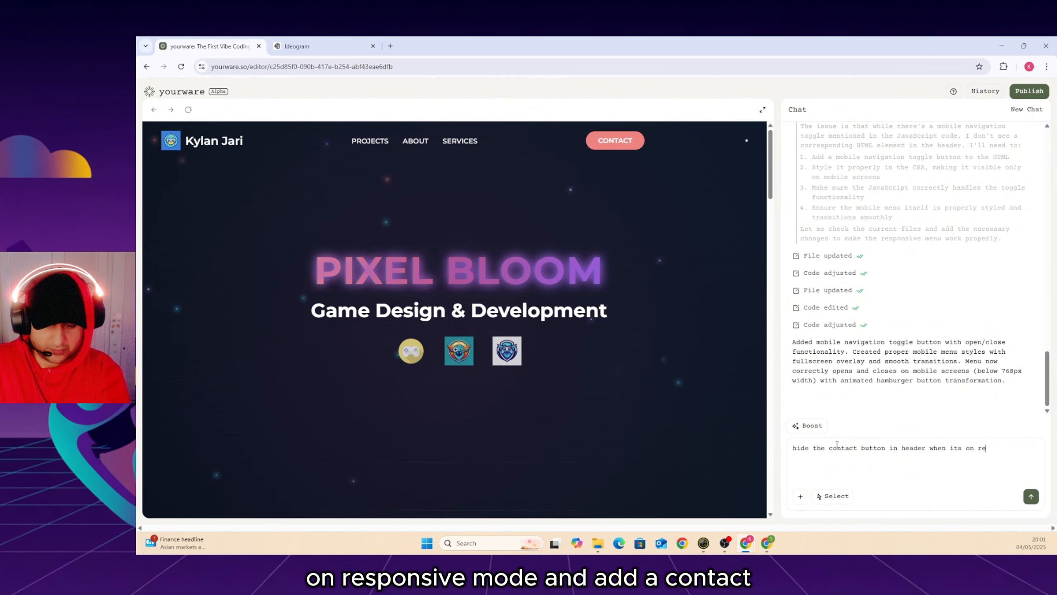
pyautogui.write('sponsive mode')
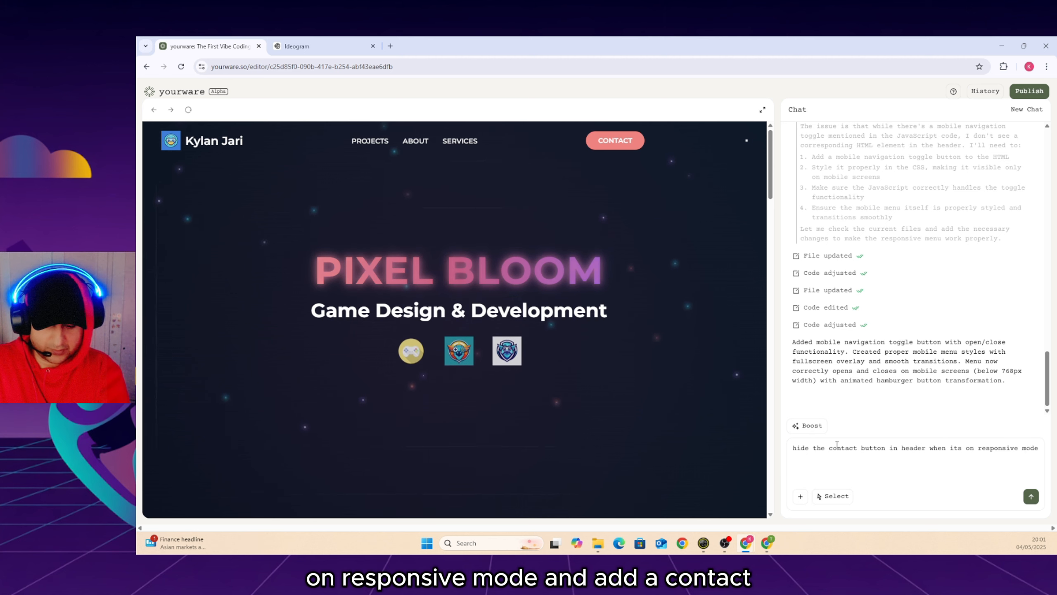
pyautogui.write(' and add ')
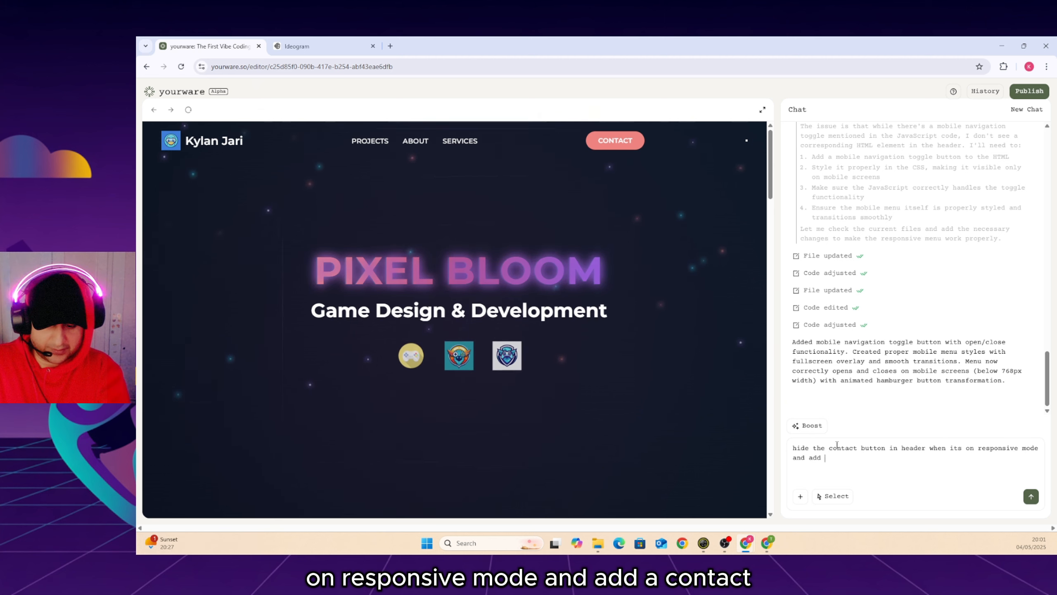
pyautogui.write('a contact s')
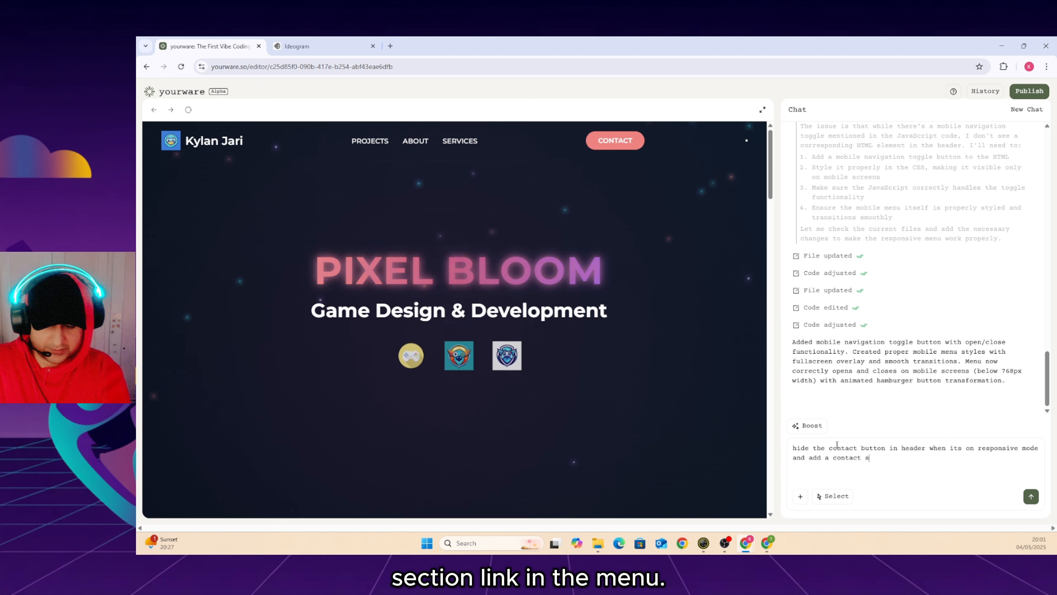
pyautogui.write('ection ')
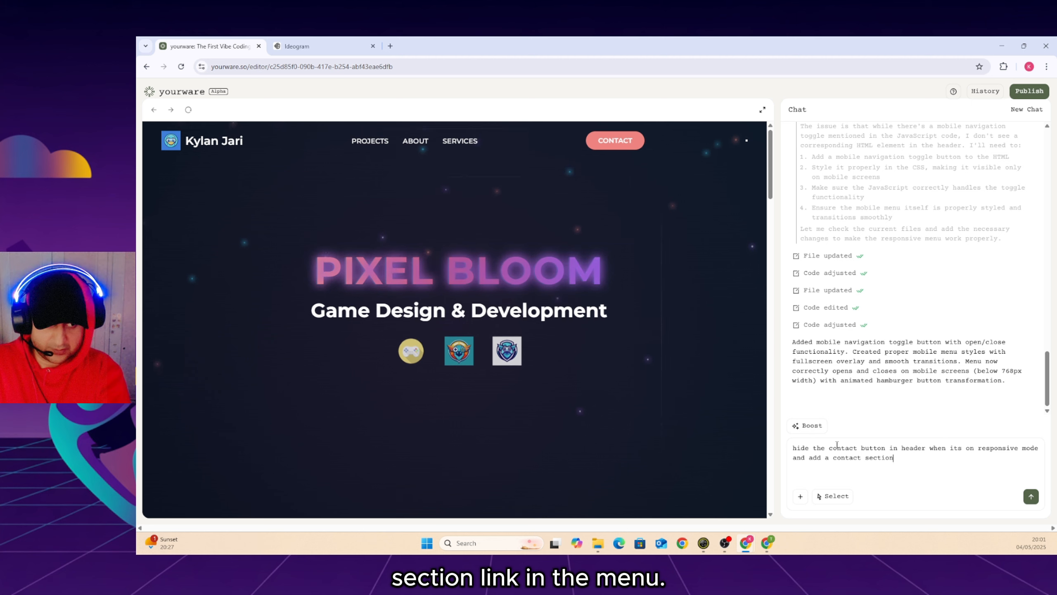
pyautogui.write('link')
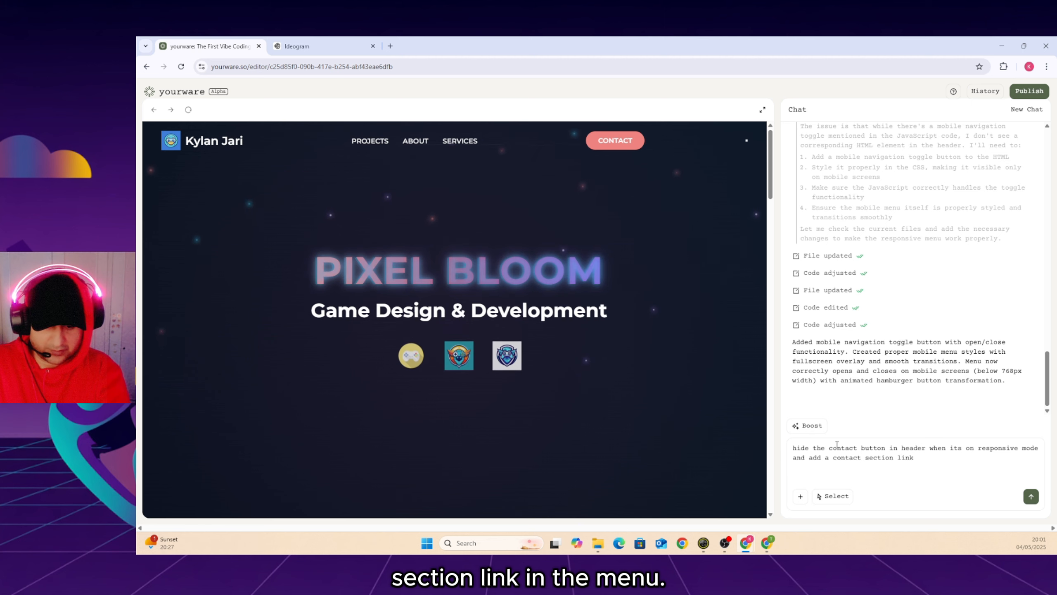
pyautogui.write(' in the me')
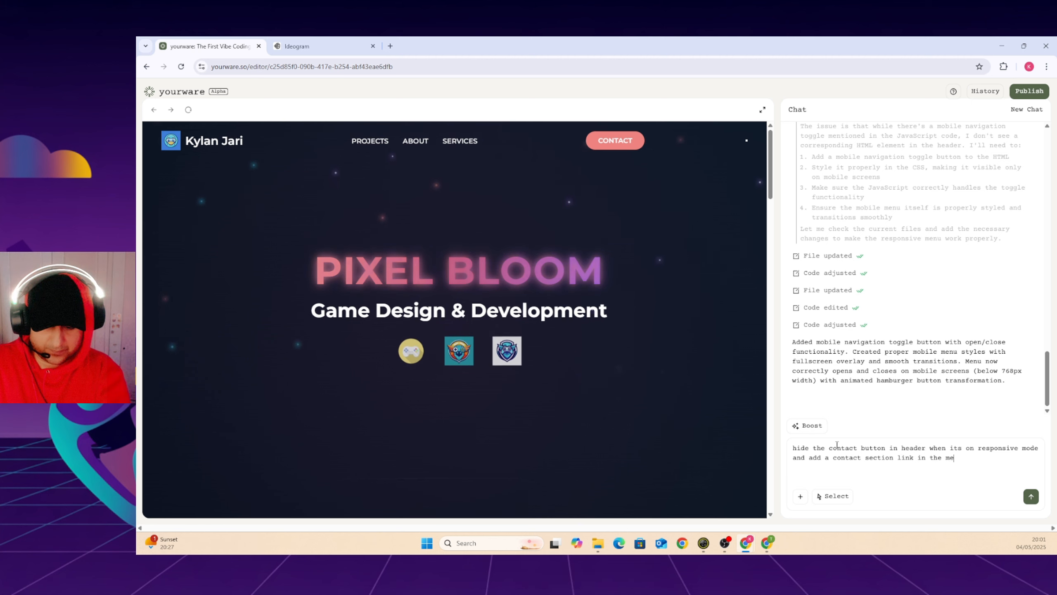
pyautogui.write('nu')
pyautogui.press('Return')
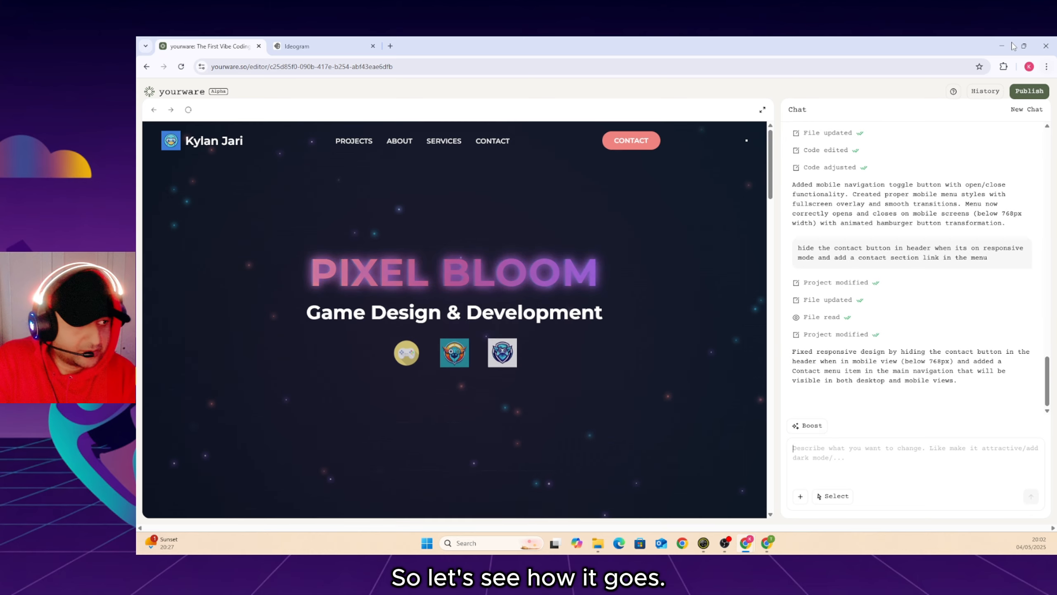
# Test the contact link in the responsive menu at mobile width, and restore the browser window to full screen
pyautogui.click(1023, 45)
pyautogui.click(464, 182)
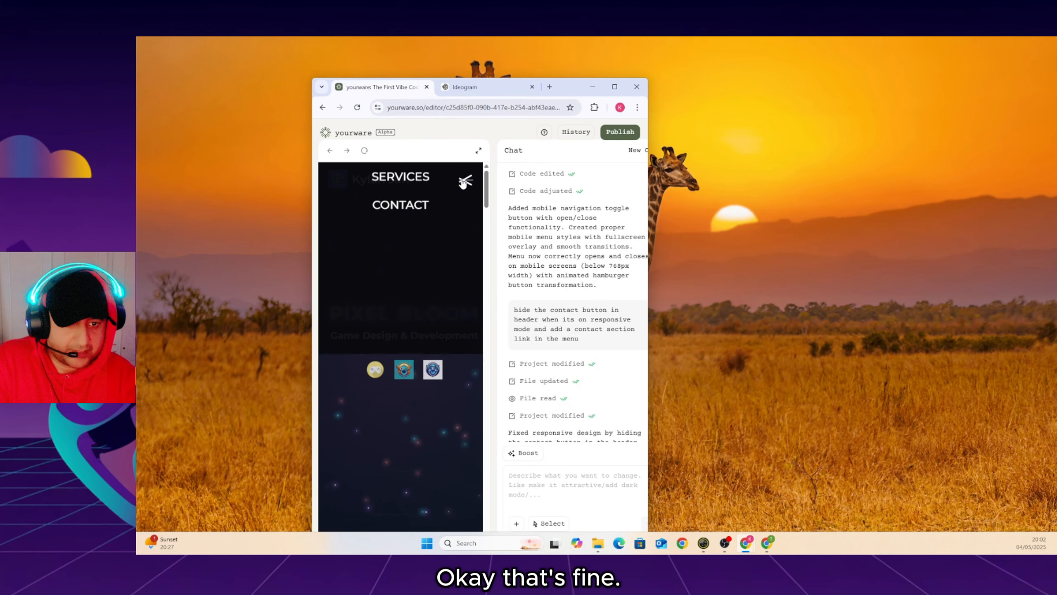
pyautogui.scroll(-3, 434, 292)
pyautogui.click(410, 398)
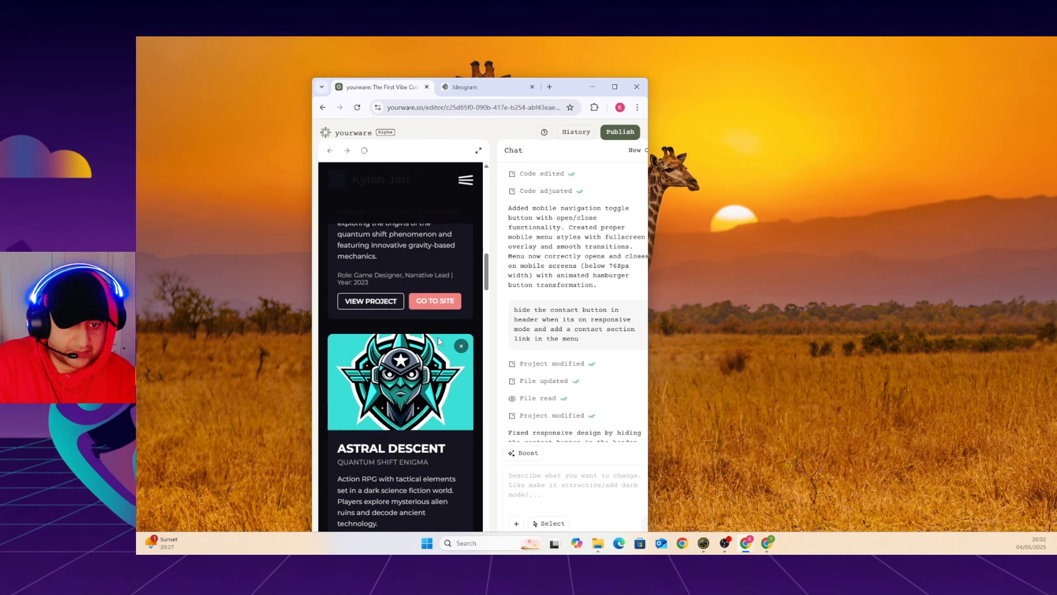
pyautogui.click(465, 179)
pyautogui.click(614, 87)
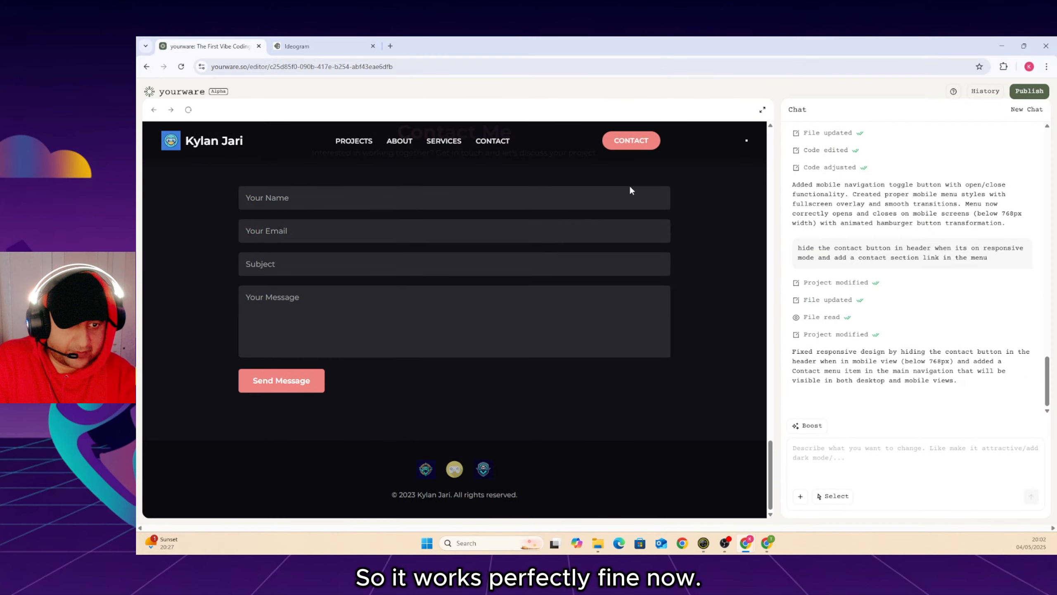
# Review the projects, about, services and contact sections of the site in the full-width preview
pyautogui.scroll(10, 633, 200)
pyautogui.scroll(10, 644, 230)
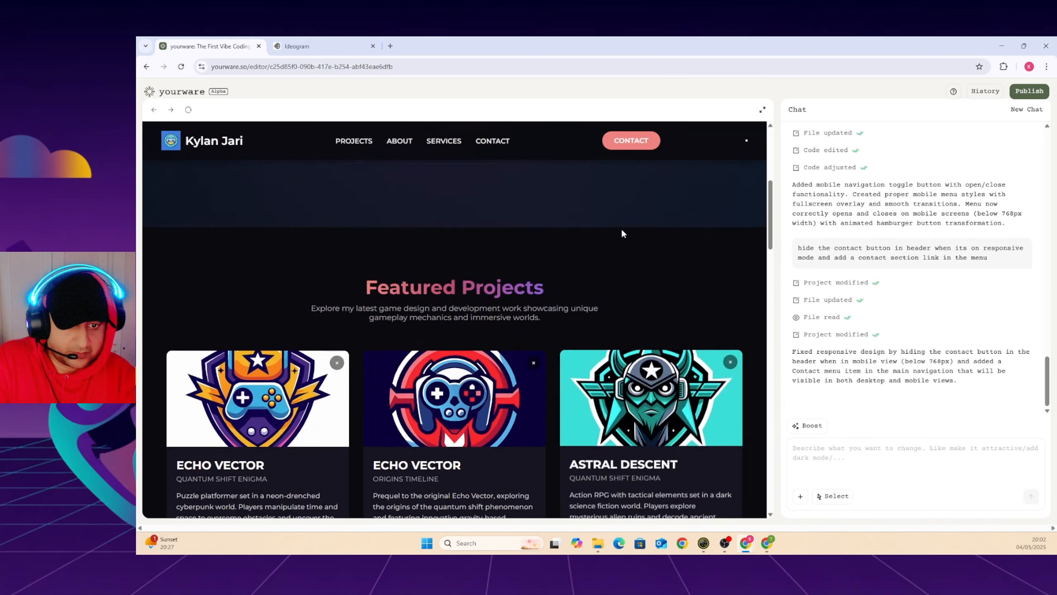
pyautogui.scroll(-3, 621, 233)
pyautogui.scroll(-15, 611, 249)
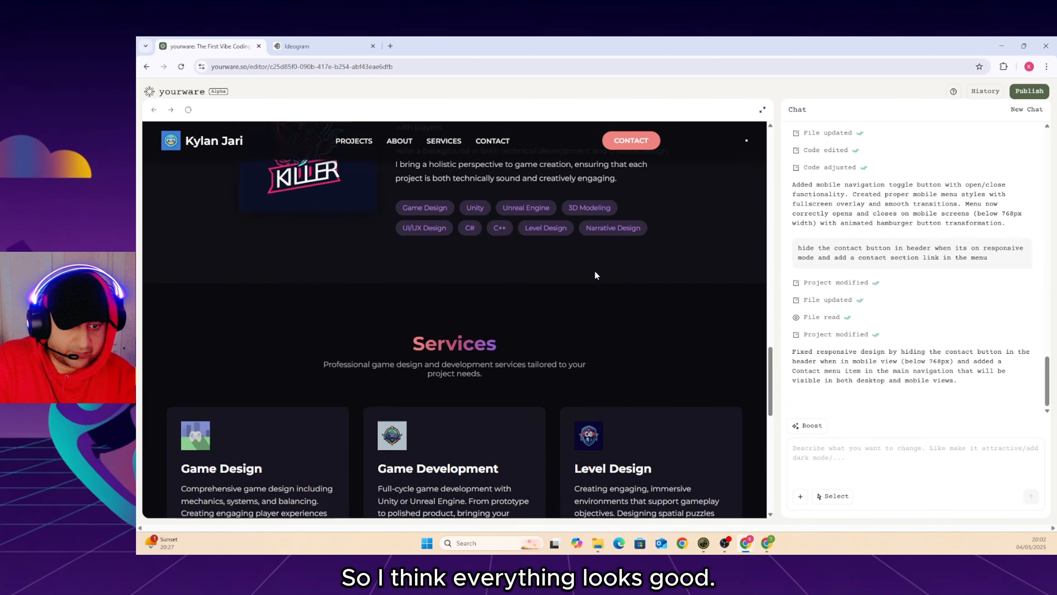
pyautogui.scroll(8, 442, 273)
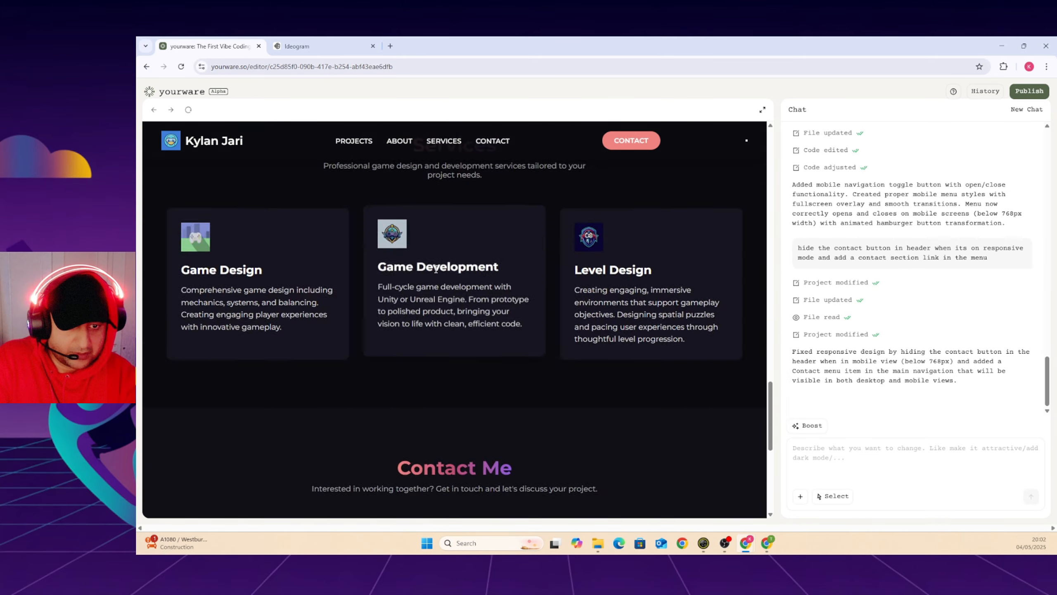
# Review the services section and the Featured Projects cards with their external site links in the full-width preview
pyautogui.scroll(-3, 317, 285)
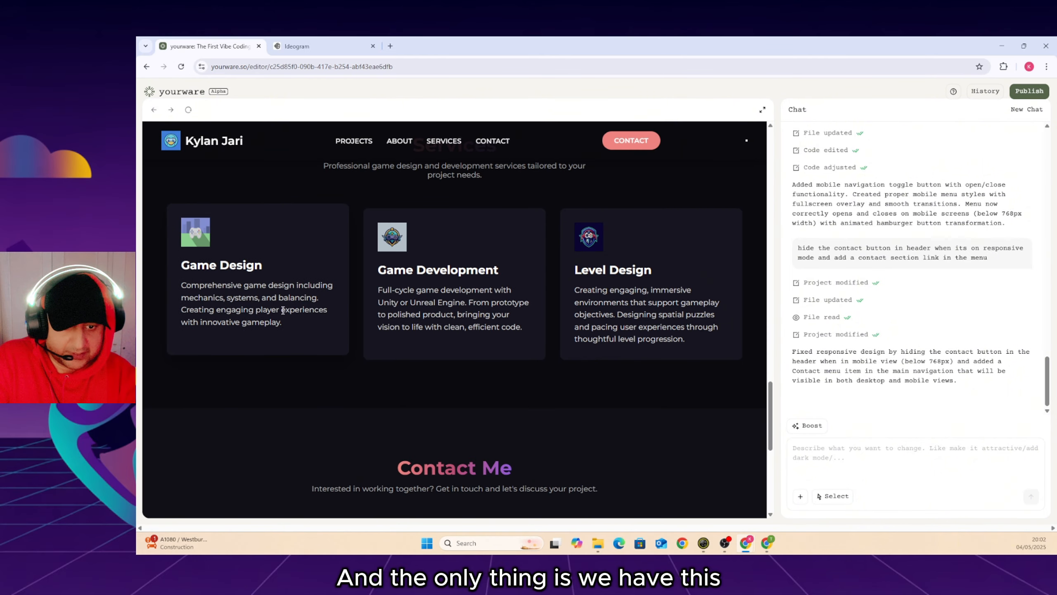
pyautogui.scroll(12, 484, 332)
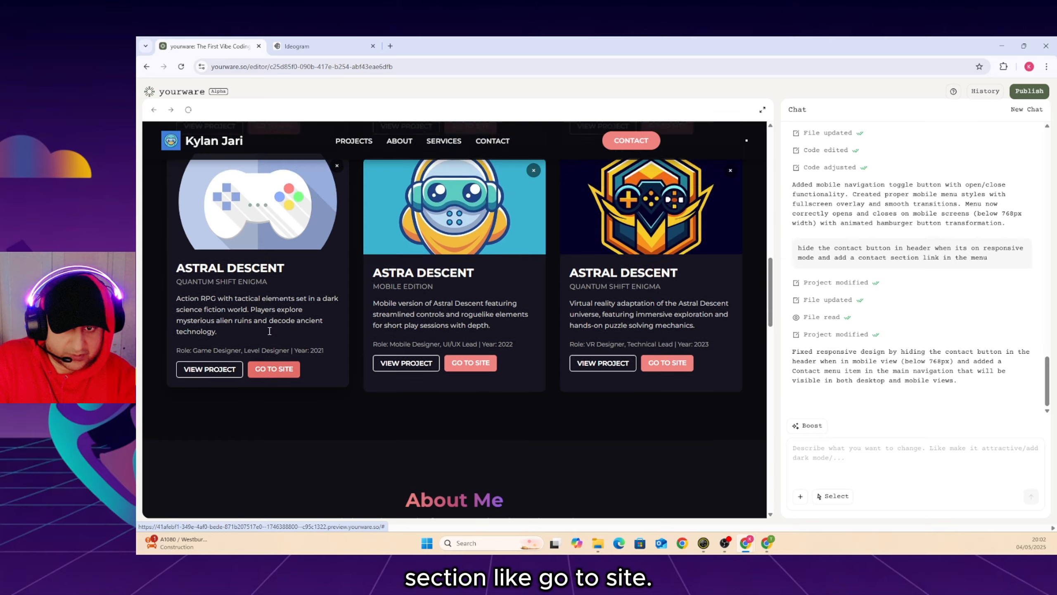
pyautogui.scroll(4, 269, 331)
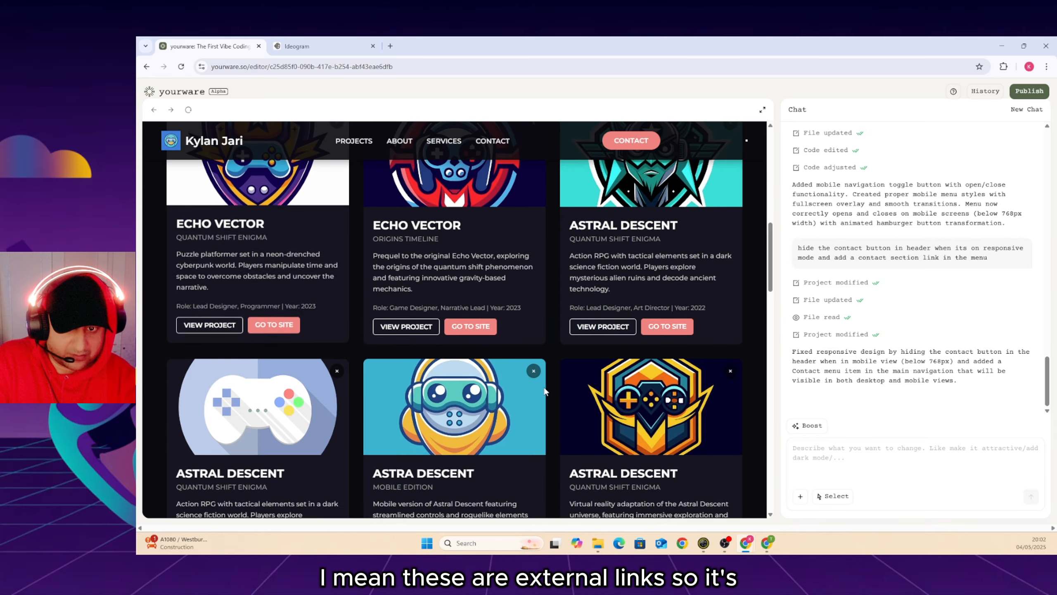
pyautogui.scroll(4, 545, 392)
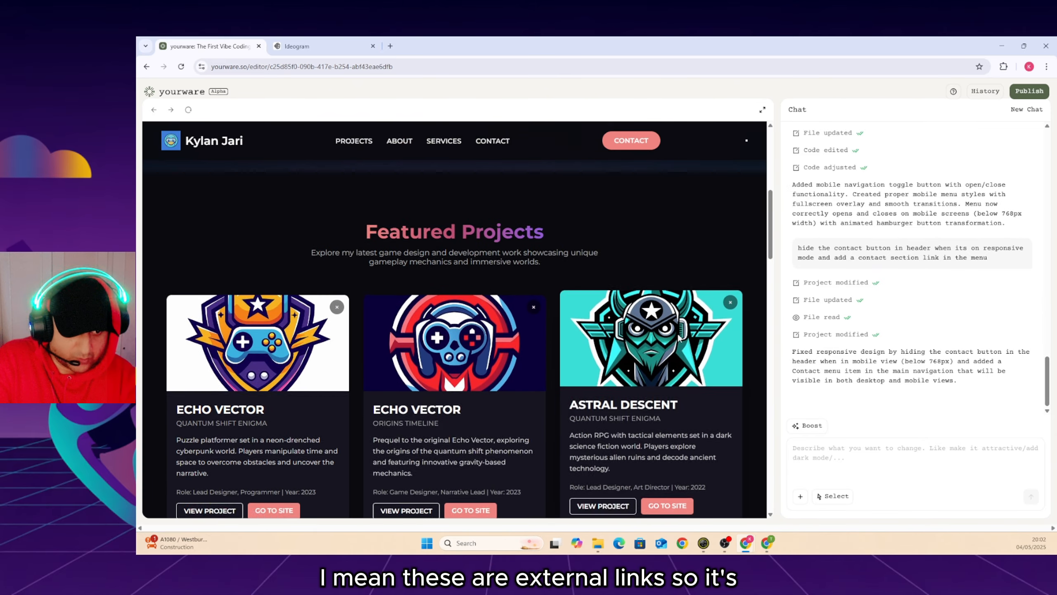
pyautogui.scroll(-5, 678, 338)
pyautogui.scroll(-5, 428, 428)
pyautogui.scroll(5, 337, 365)
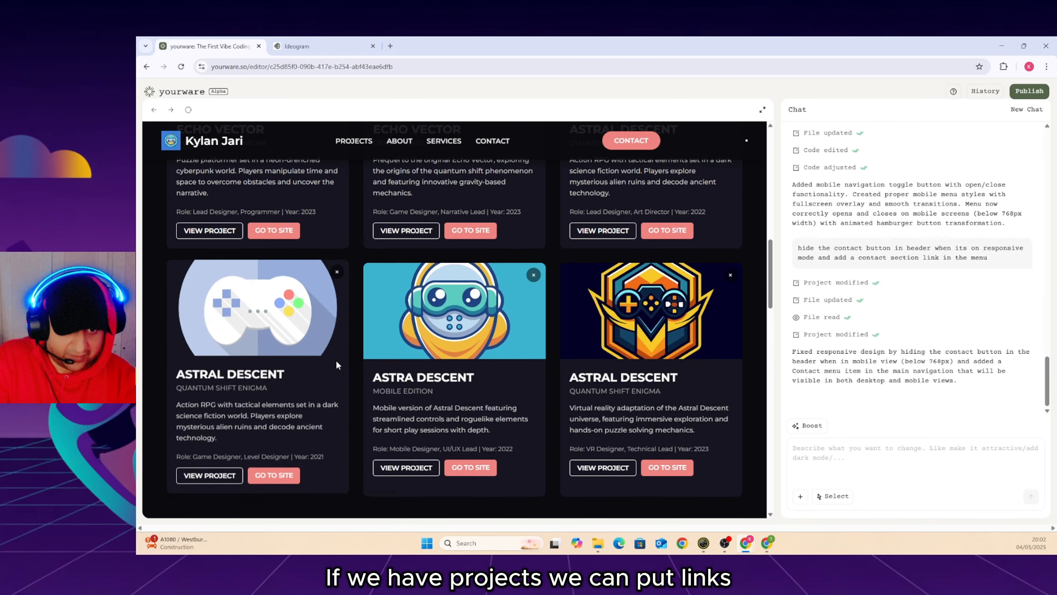
pyautogui.scroll(10, 530, 413)
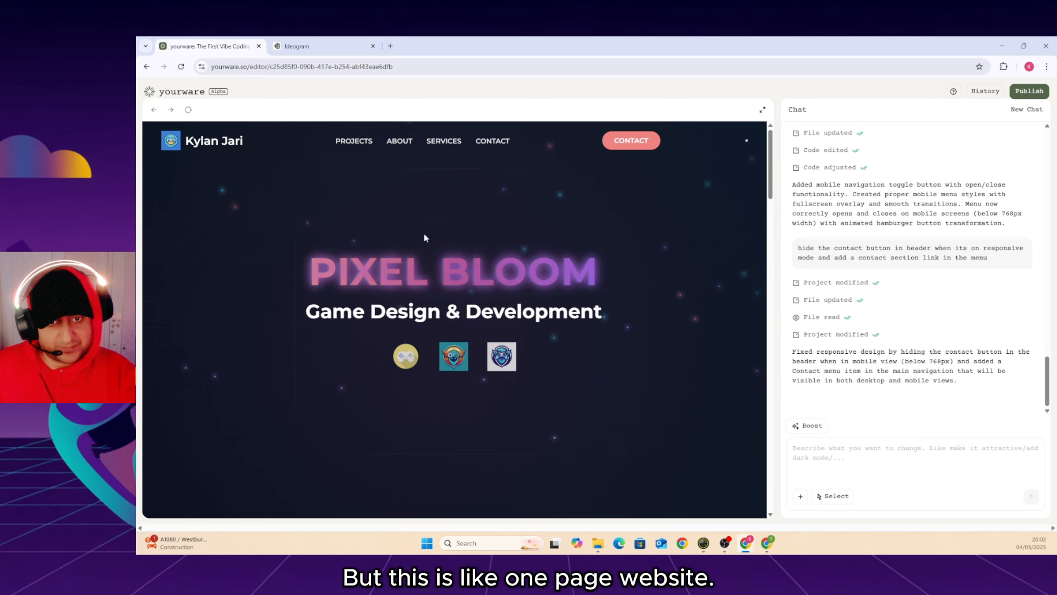
# Test the Projects, About, Services and Contact links in the site's header, and view the contact form and footer
pyautogui.click(353, 141)
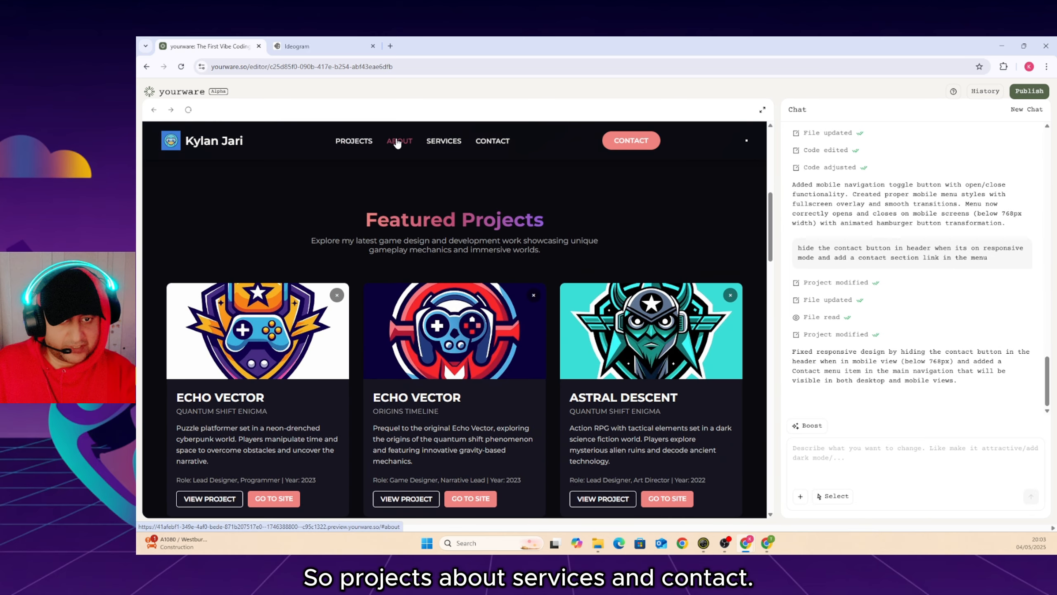
pyautogui.click(397, 142)
pyautogui.click(437, 144)
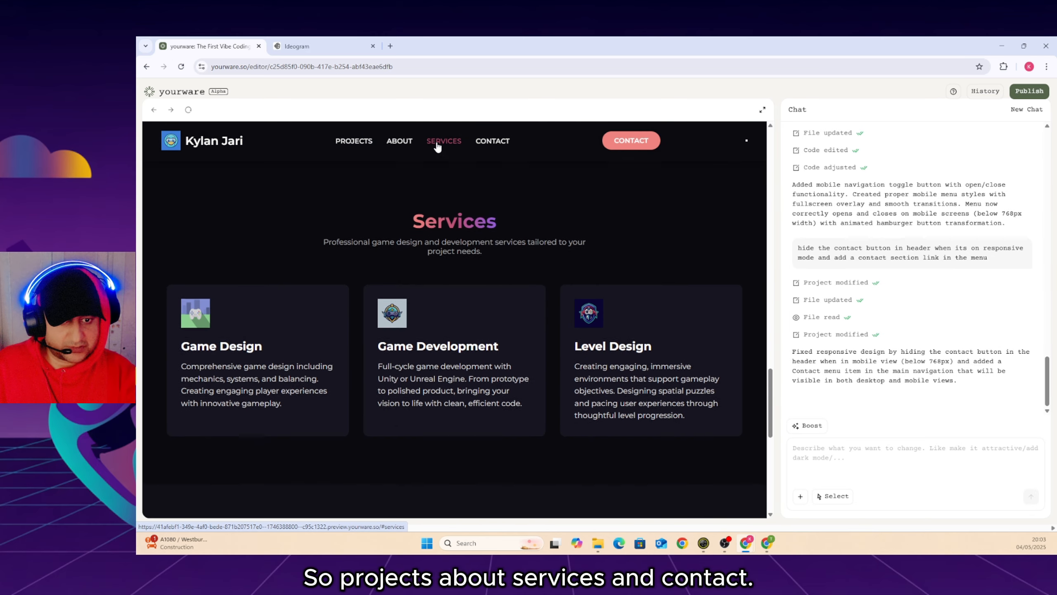
pyautogui.click(484, 144)
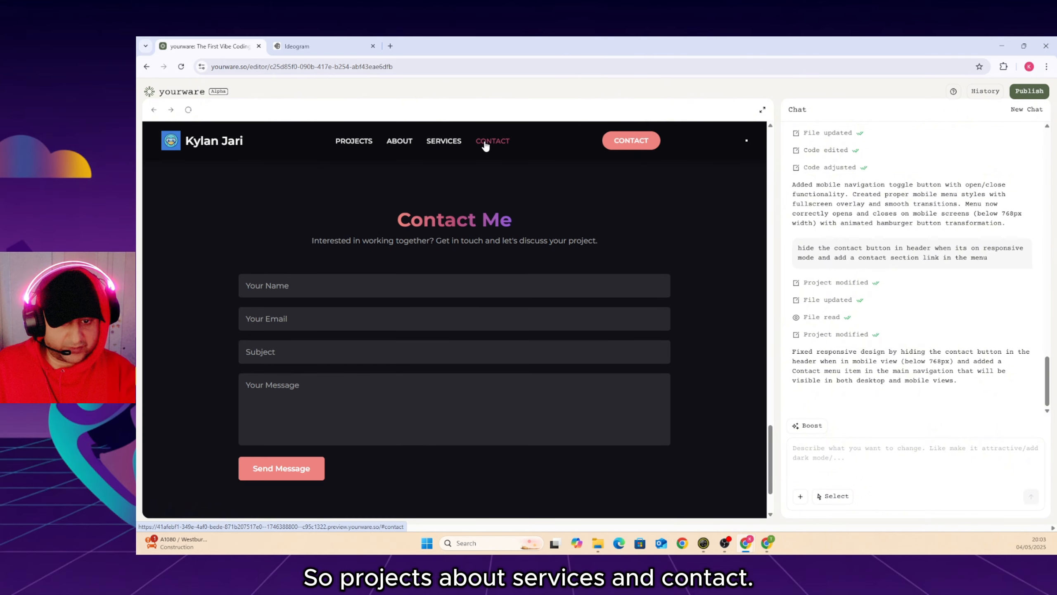
pyautogui.scroll(-2, 495, 191)
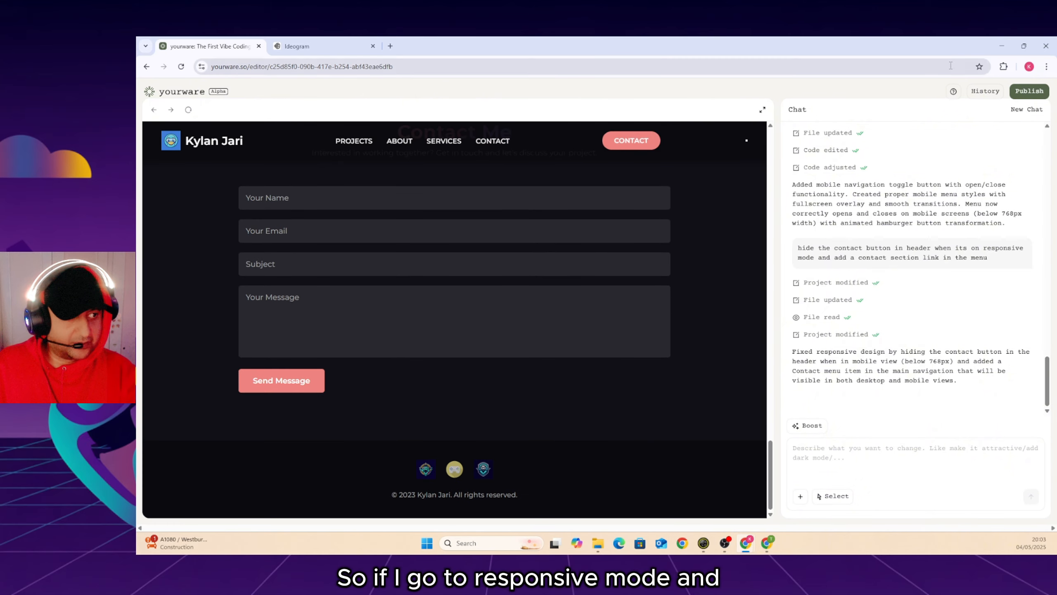
# Reload the preview in a narrowed browser window, review the whole mobile layout, and restore the window to full screen
pyautogui.click(1022, 46)
pyautogui.scroll(10, 464, 266)
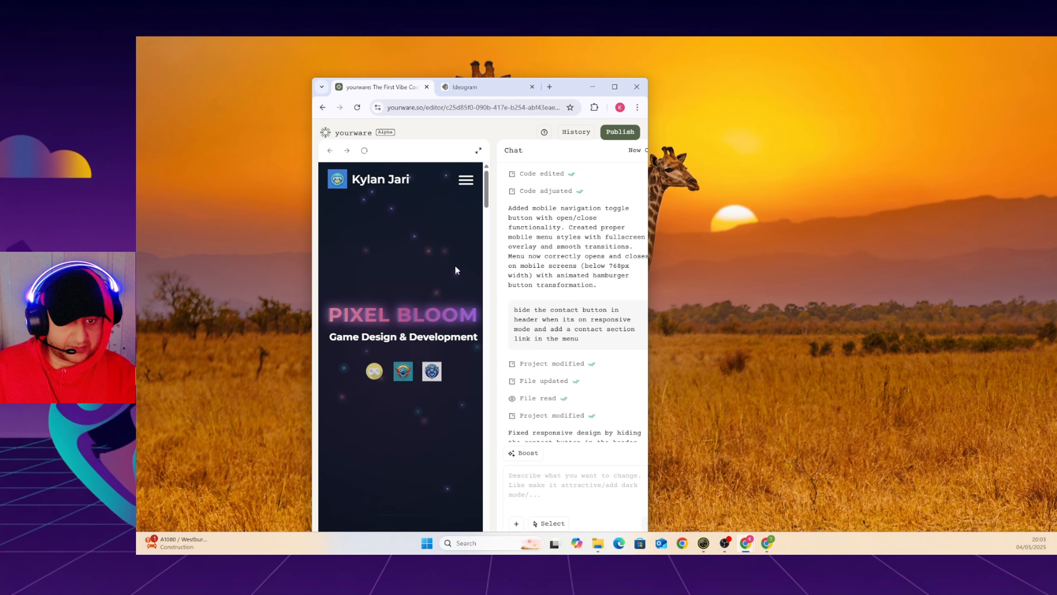
pyautogui.scroll(-5, 454, 264)
pyautogui.scroll(5, 455, 264)
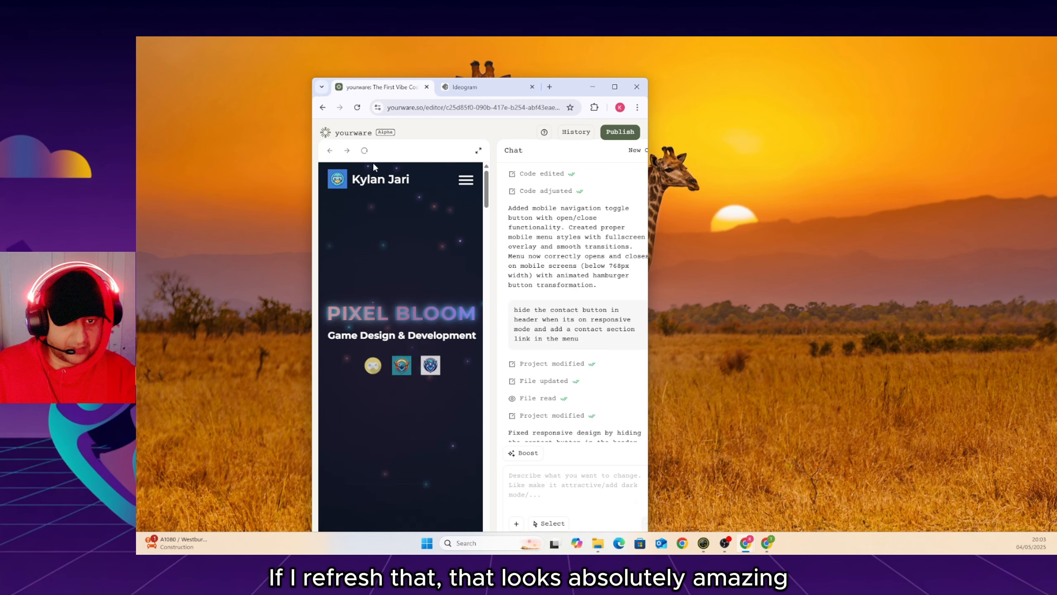
pyautogui.click(365, 150)
pyautogui.scroll(-10, 438, 221)
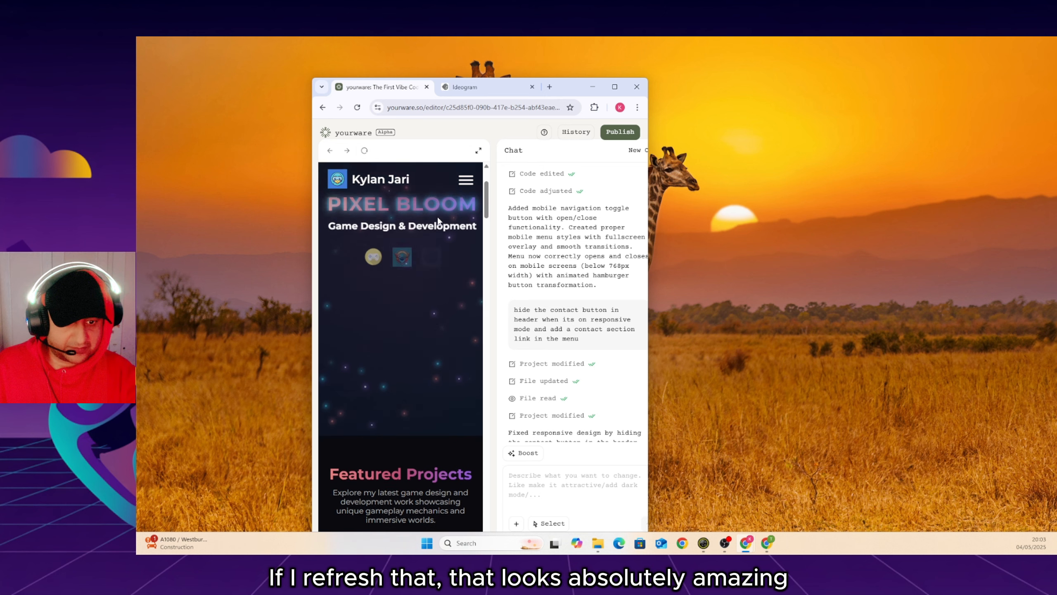
pyautogui.scroll(-8, 438, 221)
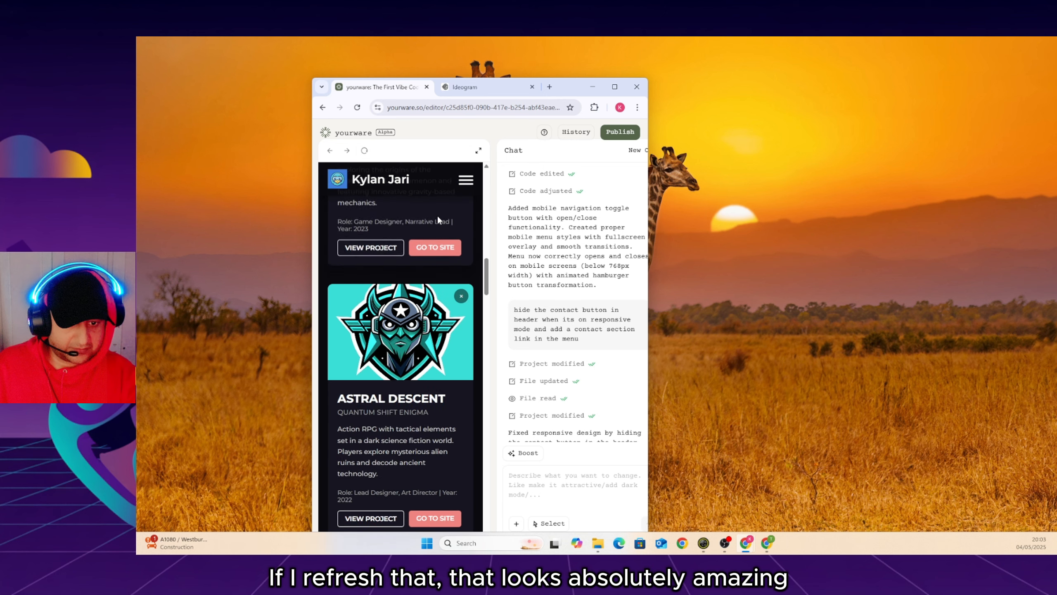
pyautogui.scroll(-10, 436, 215)
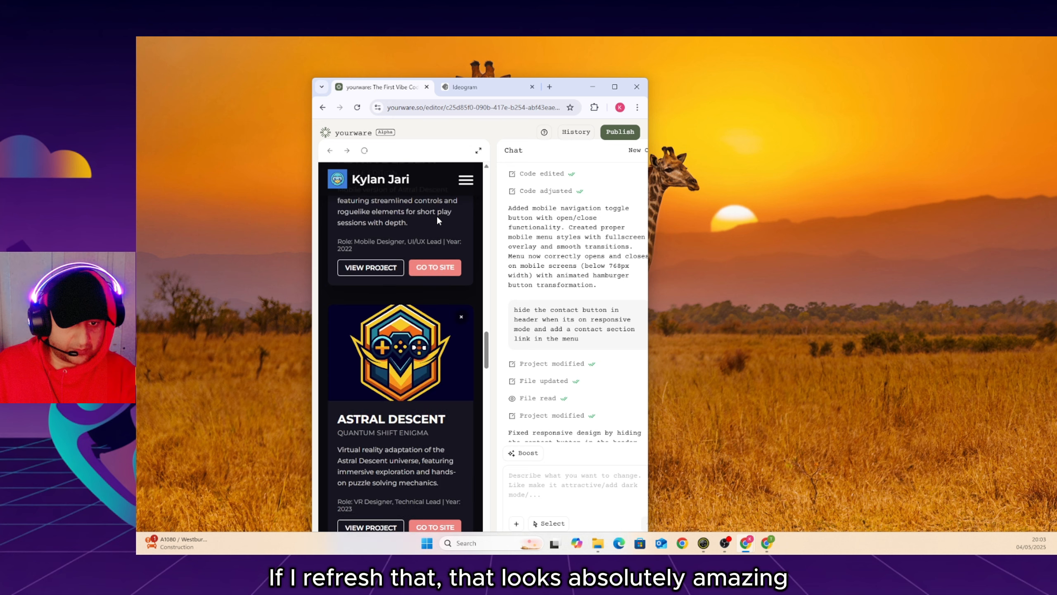
pyautogui.scroll(-12, 436, 217)
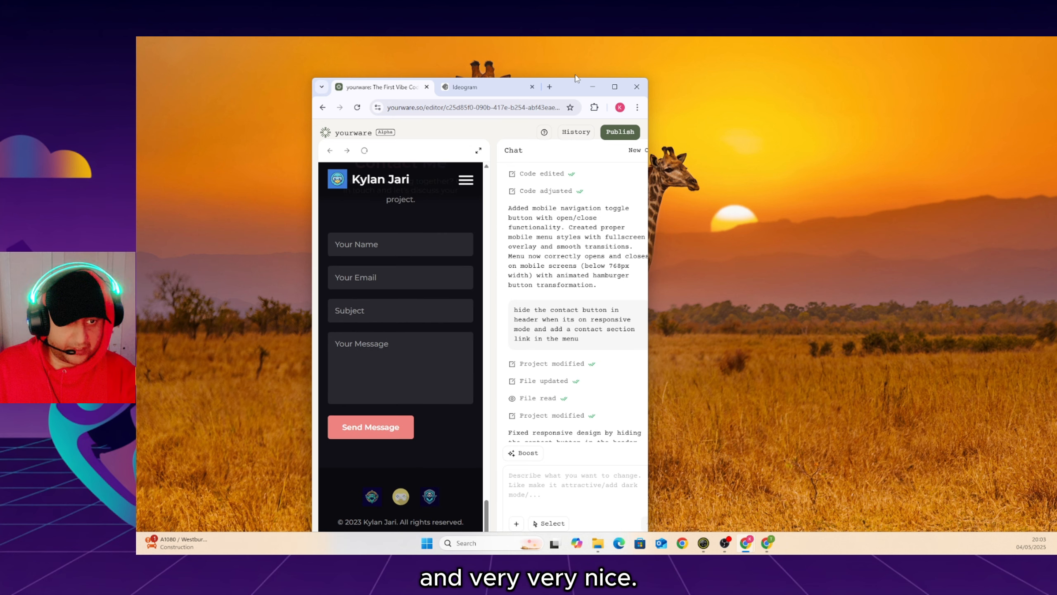
pyautogui.moveTo(569, 86); pyautogui.dragTo(575, 61)
pyautogui.click(621, 62)
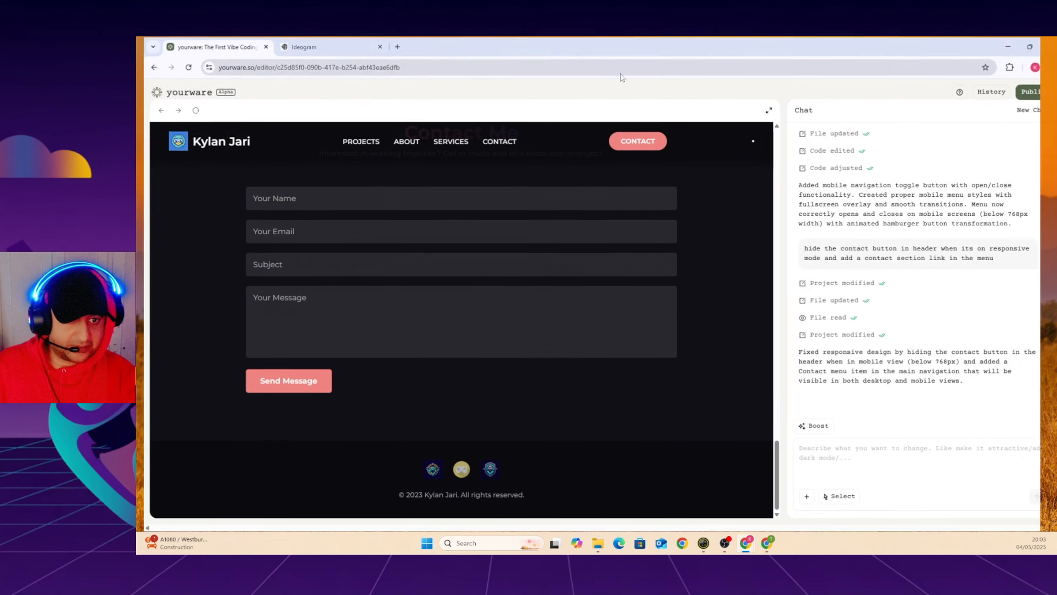
pyautogui.scroll(10, 441, 246)
pyautogui.scroll(10, 433, 248)
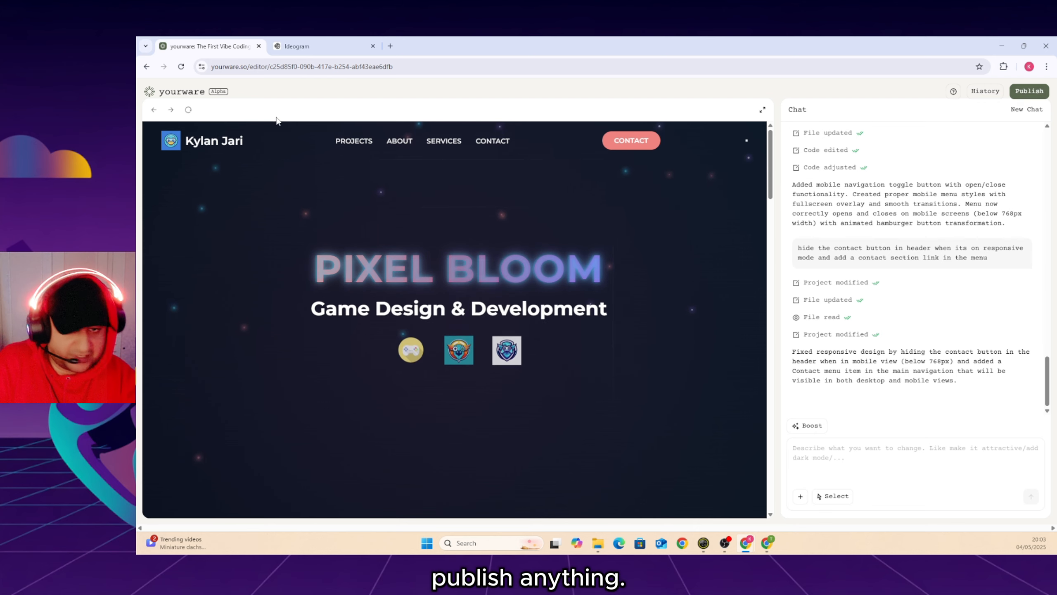
# Leave the editor for the yourware home page and open the draft projects on the account's profile page
pyautogui.click(181, 91)
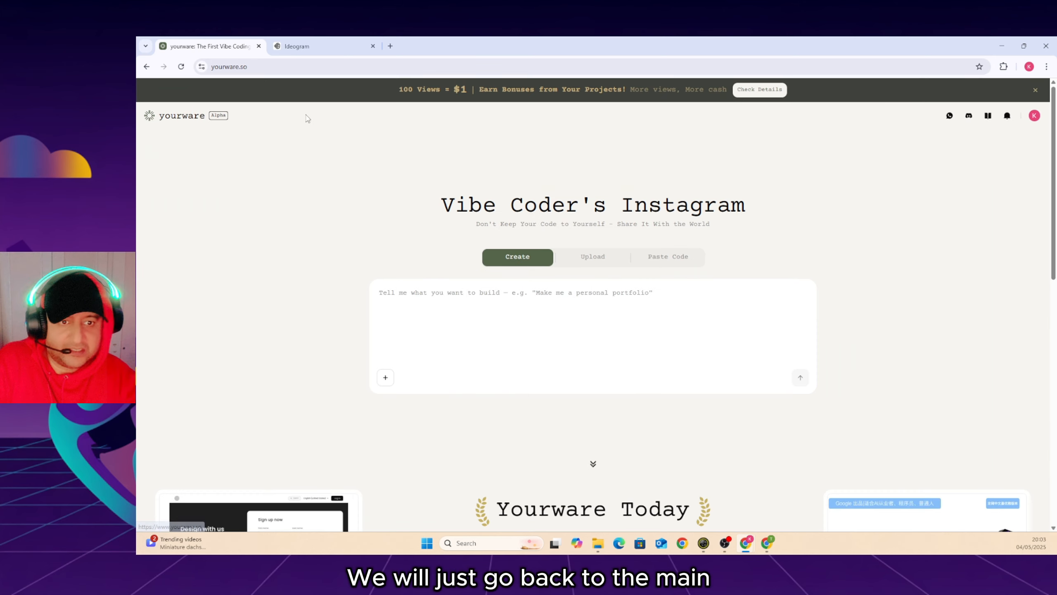
pyautogui.click(1036, 118)
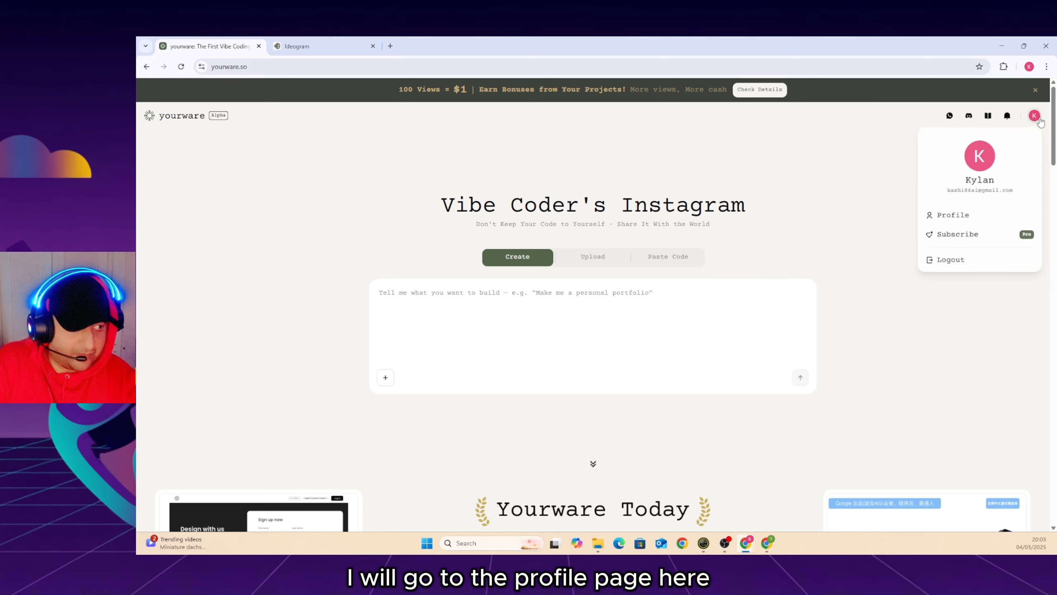
pyautogui.click(953, 215)
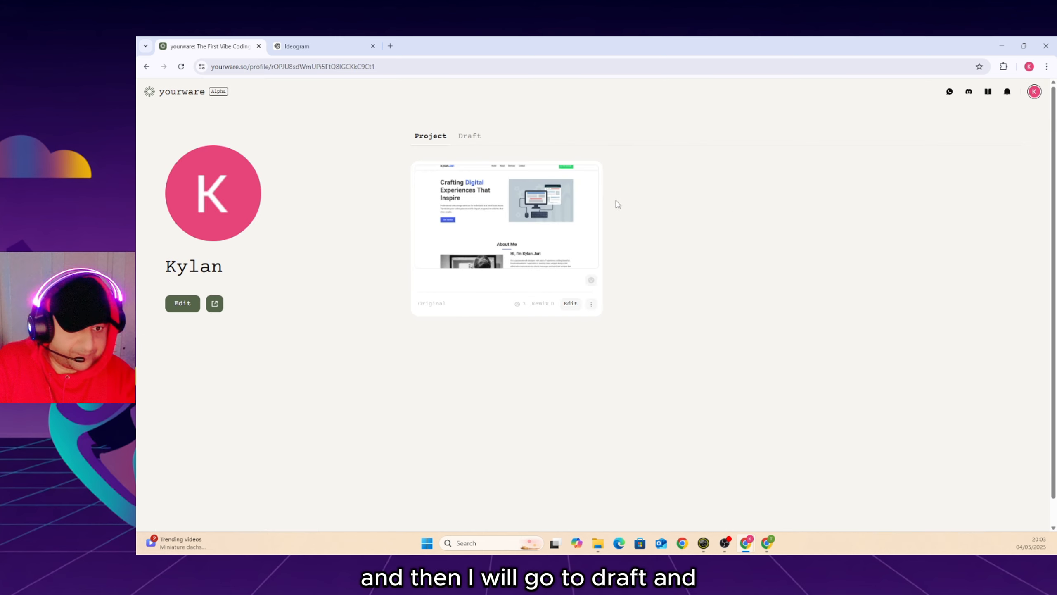
pyautogui.click(476, 143)
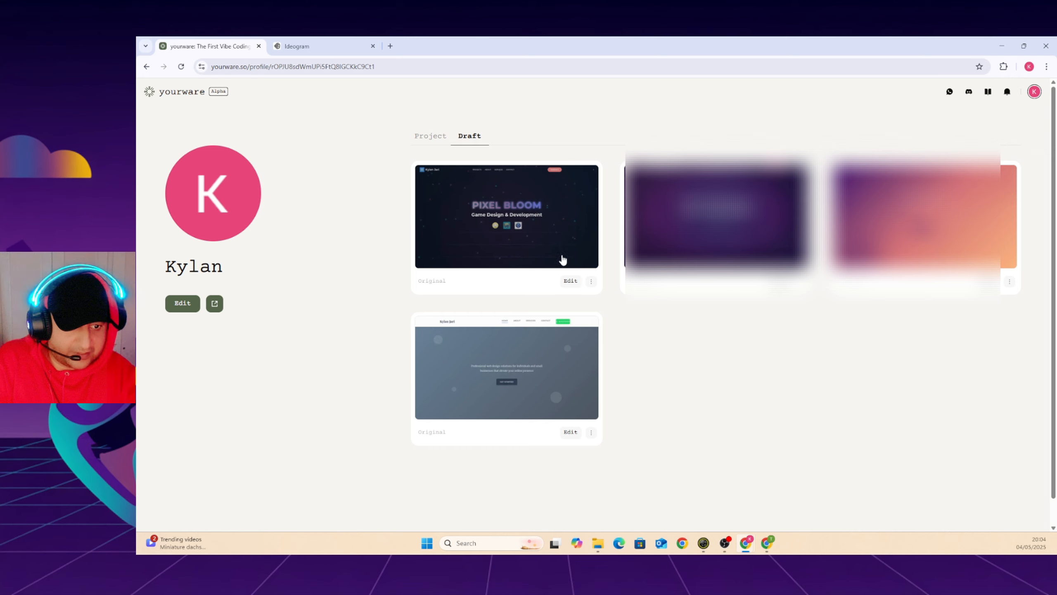
# Download the Pixel Bloom draft and save it as the zip file source_code in the 003 Game Design folder
pyautogui.click(592, 282)
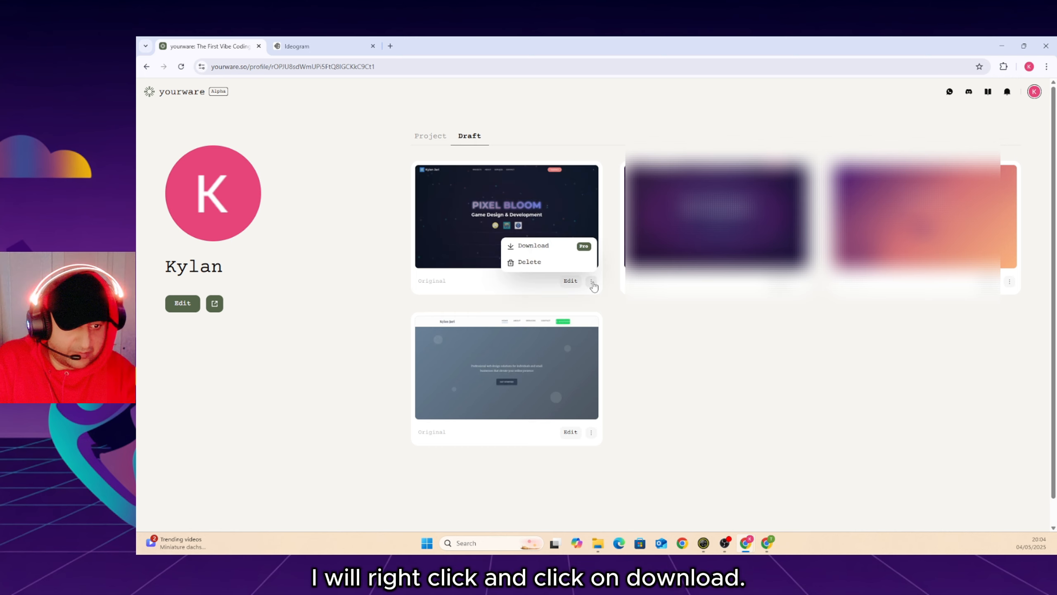
pyautogui.click(534, 246)
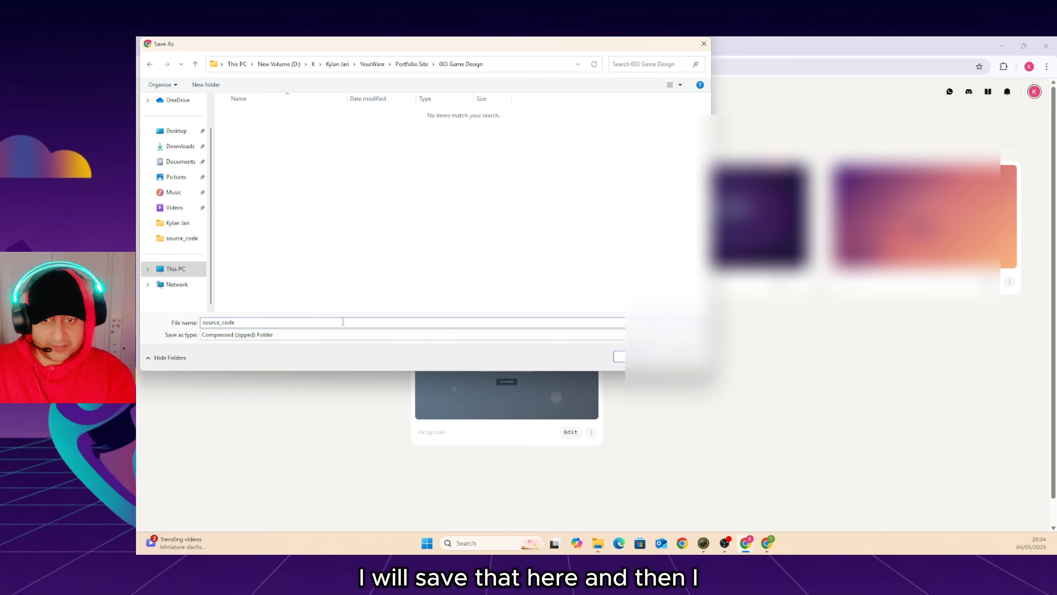
pyautogui.press('Return')
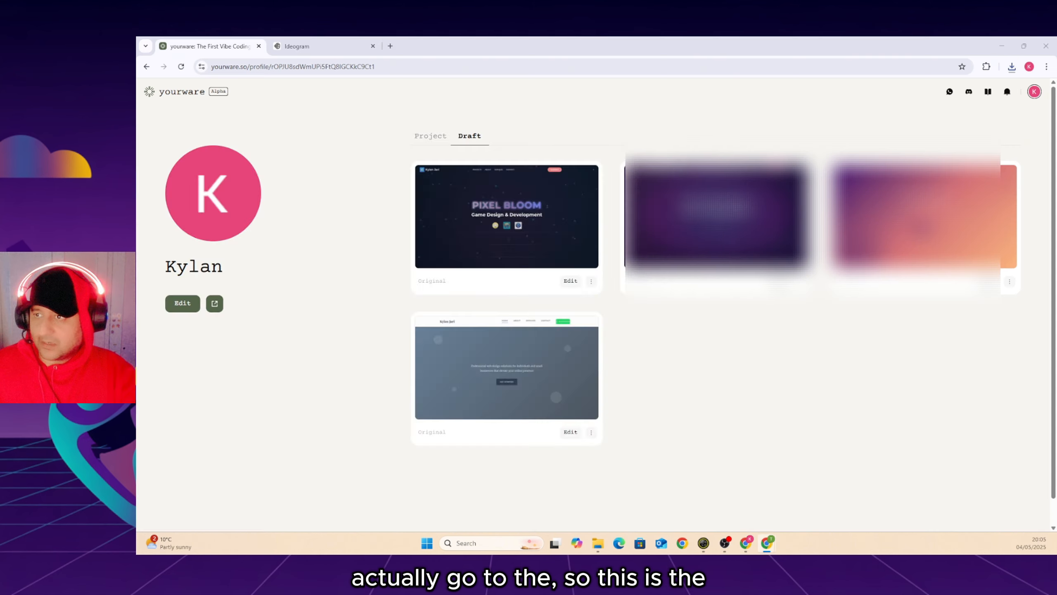
# Switch to the Hestia file manager, start adding files to the test folder, and extract the source_code zip into its own folder
pyautogui.click(767, 542)
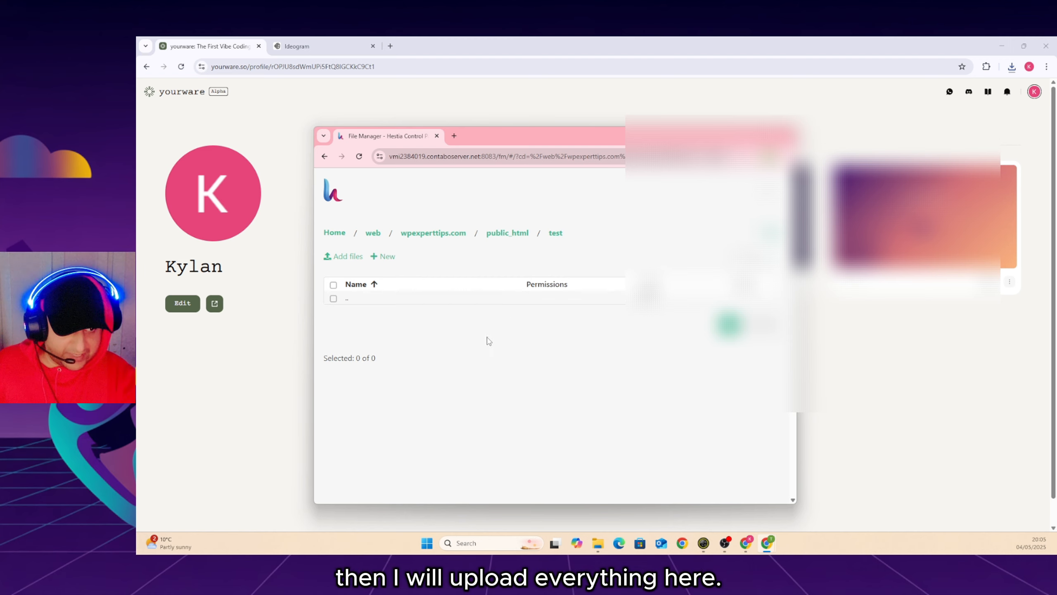
pyautogui.click(350, 257)
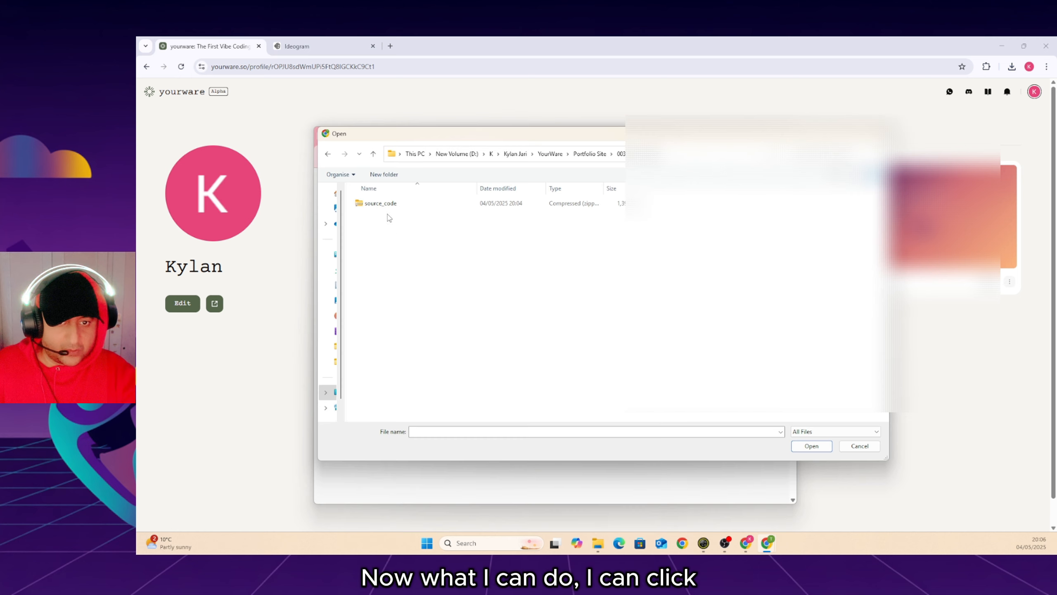
pyautogui.click(386, 203)
pyautogui.rightClick(385, 204)
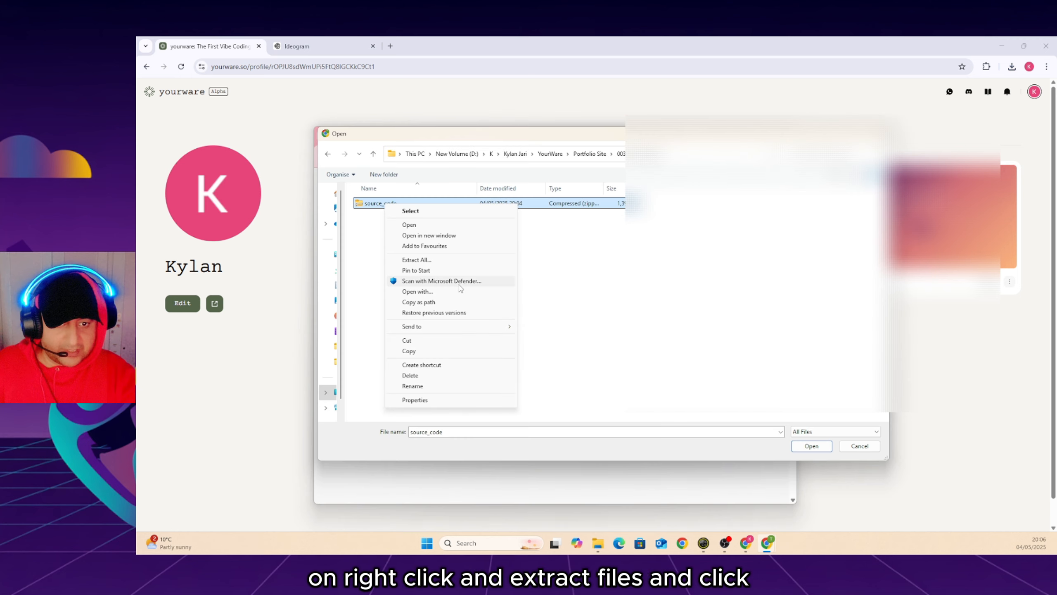
pyautogui.click(416, 260)
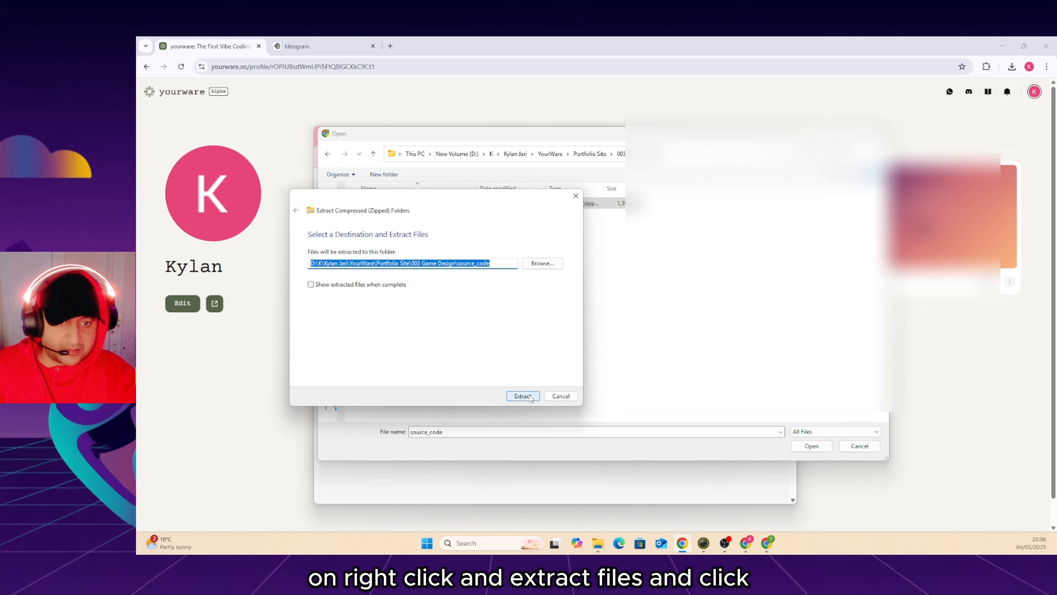
pyautogui.click(523, 396)
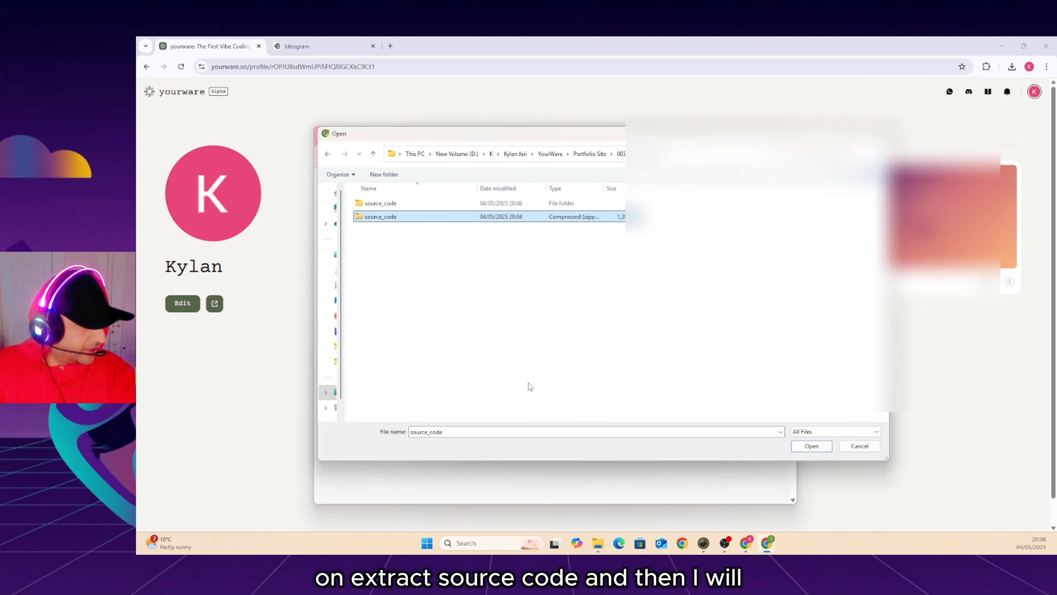
# Upload the index and x4d34hphnt files from the extracted source_code folder to the server's test folder
pyautogui.doubleClick(380, 203)
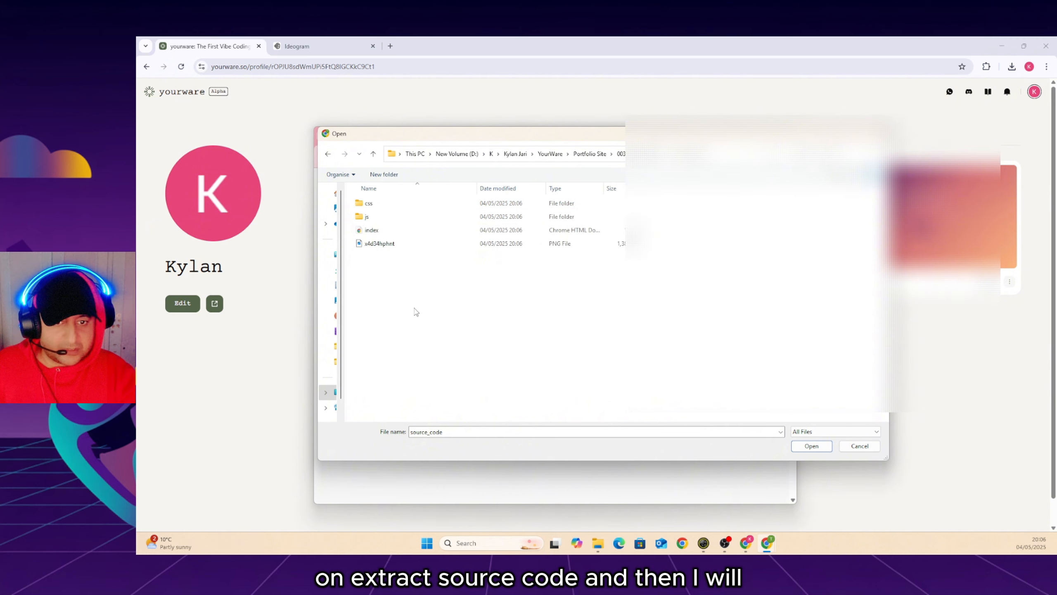
pyautogui.moveTo(414, 309); pyautogui.dragTo(361, 200)
pyautogui.click(803, 447)
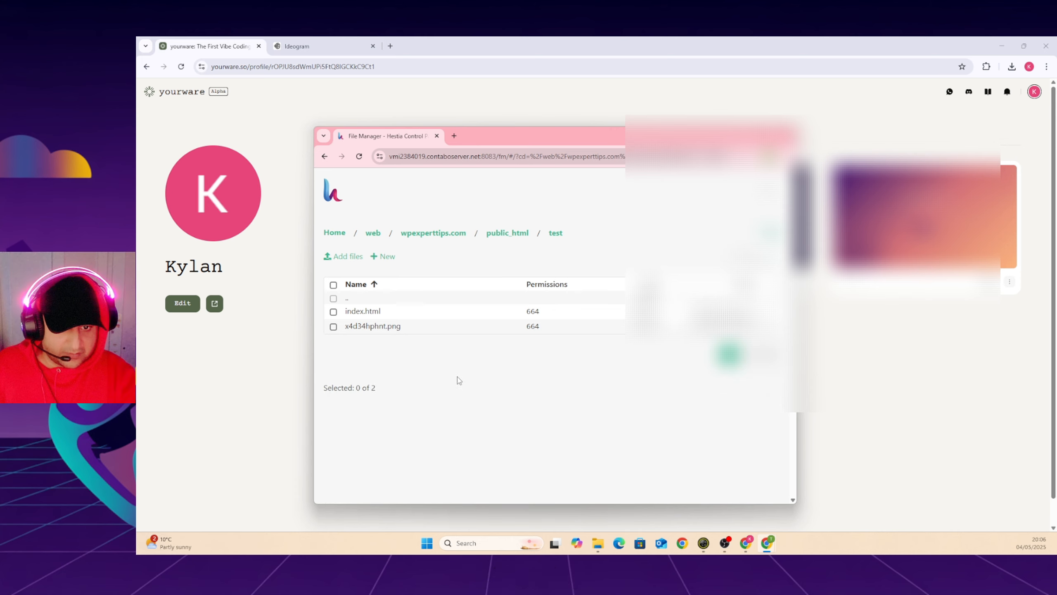
pyautogui.click(348, 256)
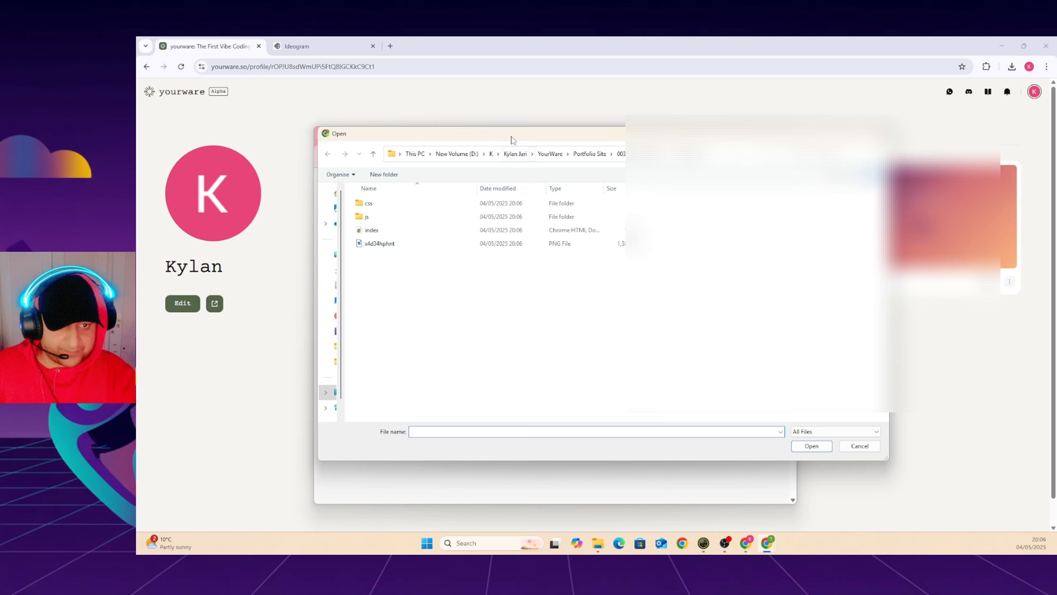
pyautogui.moveTo(511, 136); pyautogui.dragTo(526, 159)
pyautogui.click(391, 229)
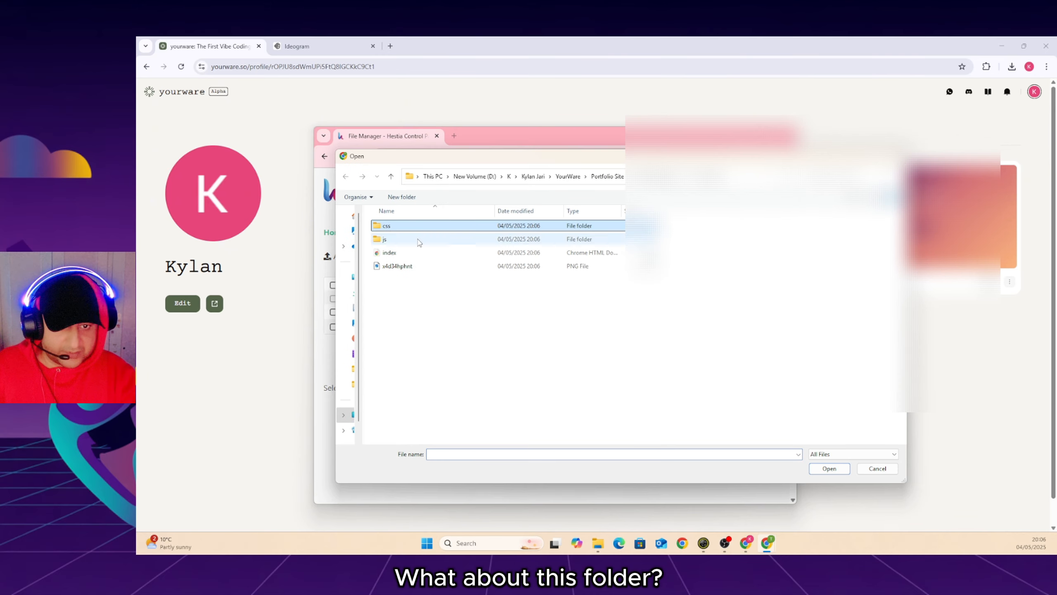
pyautogui.click(823, 468)
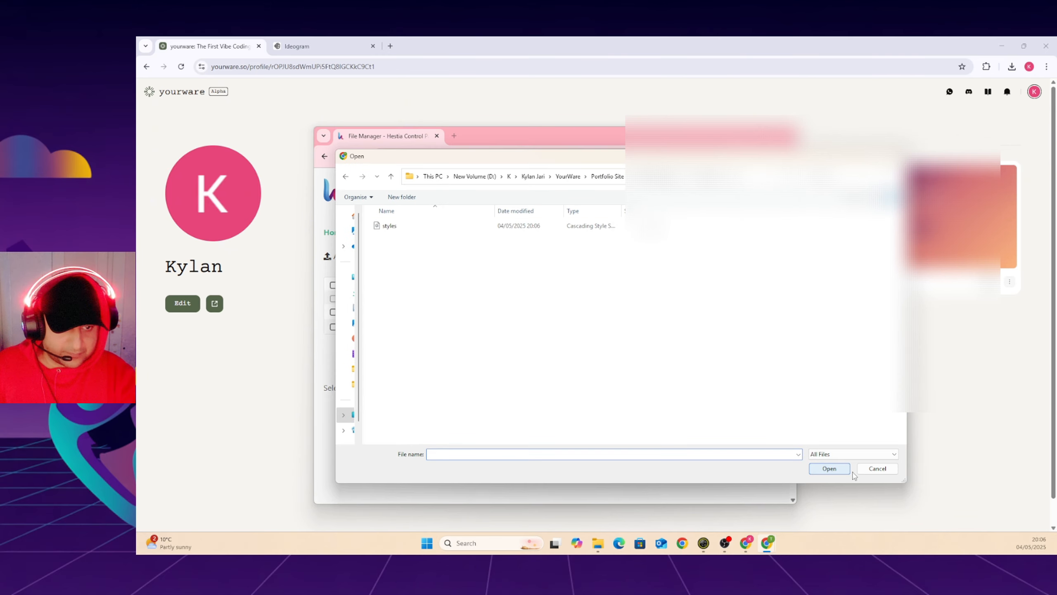
pyautogui.click(877, 467)
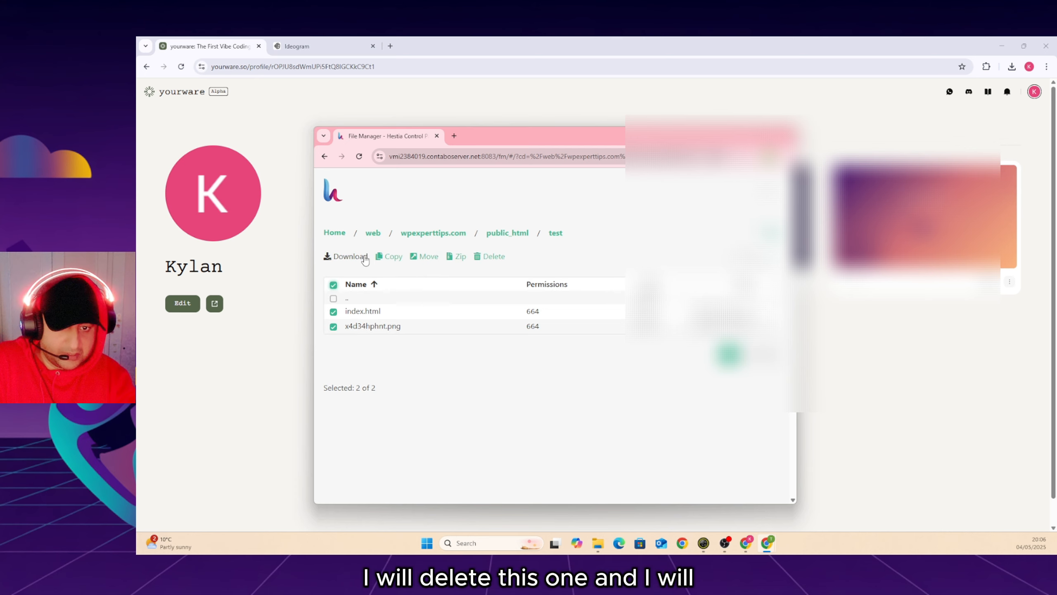
# Delete index.html and x4d34hphnt.png from the server's test folder and upload the source_code zip file in their place
pyautogui.click(491, 260)
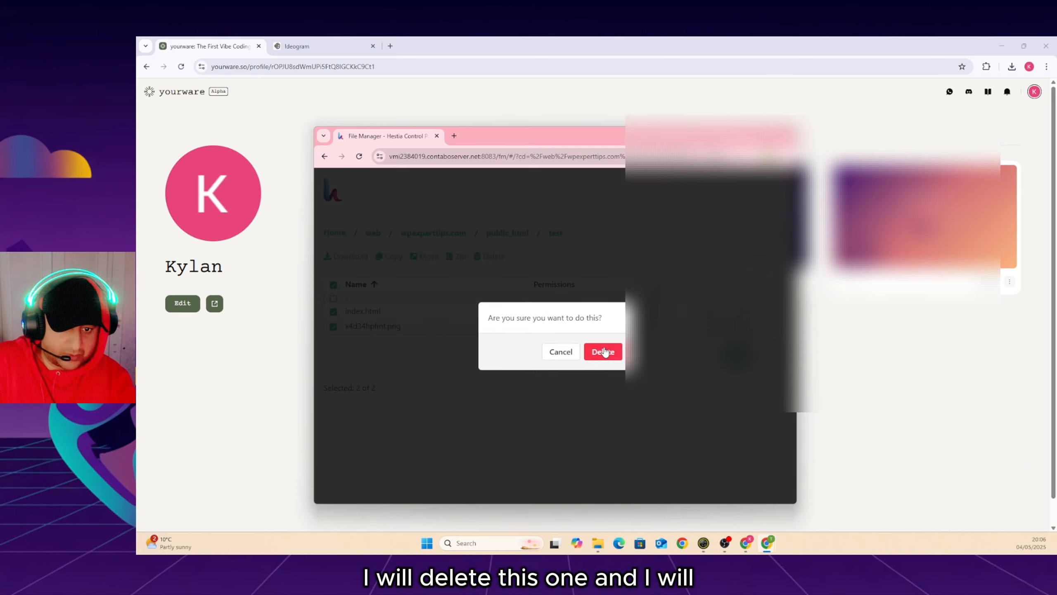
pyautogui.click(603, 352)
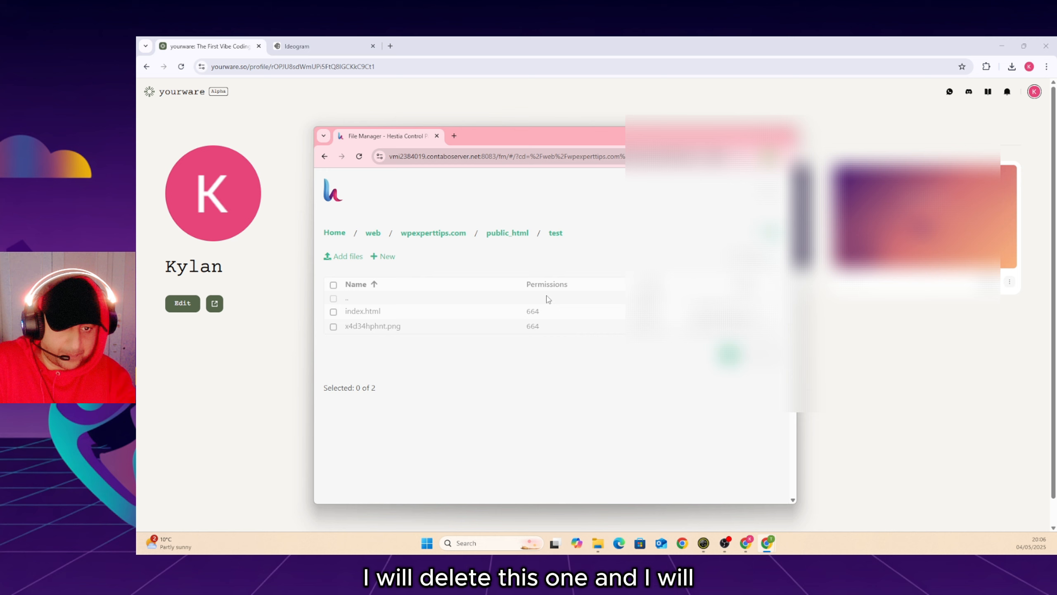
pyautogui.click(345, 255)
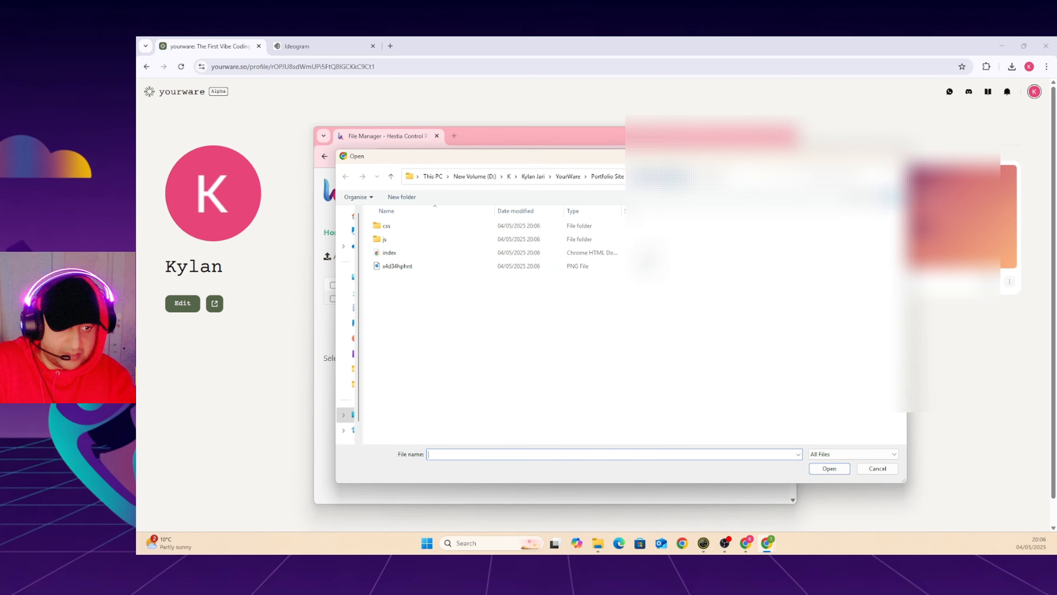
pyautogui.hotkey('alt', 'Up')
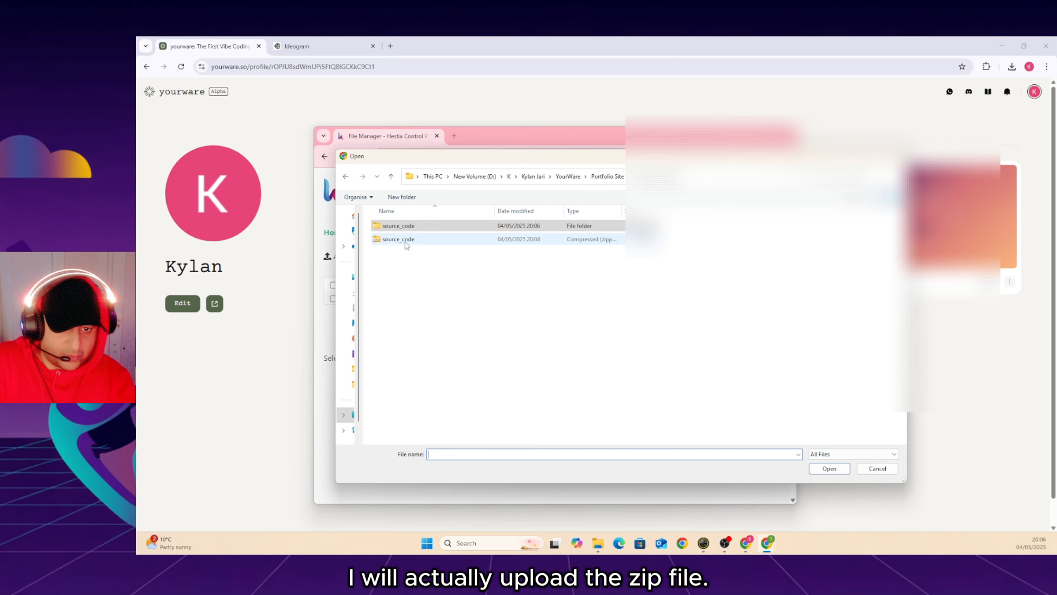
pyautogui.click(406, 240)
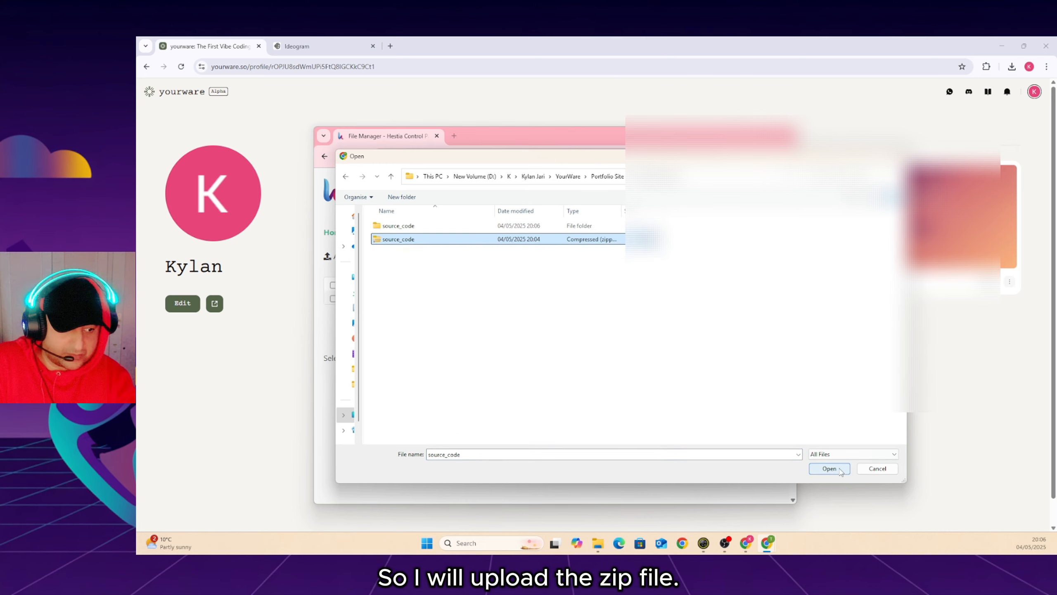
pyautogui.click(830, 468)
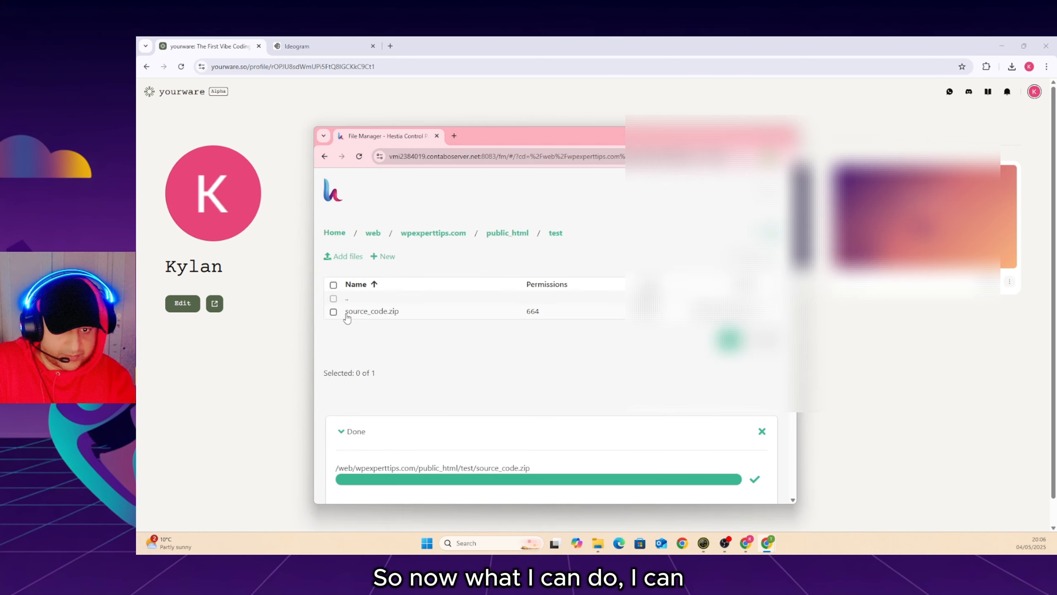
# Unzip source_code.zip inside the server's test folder and delete the zip archive
pyautogui.rightClick(399, 316)
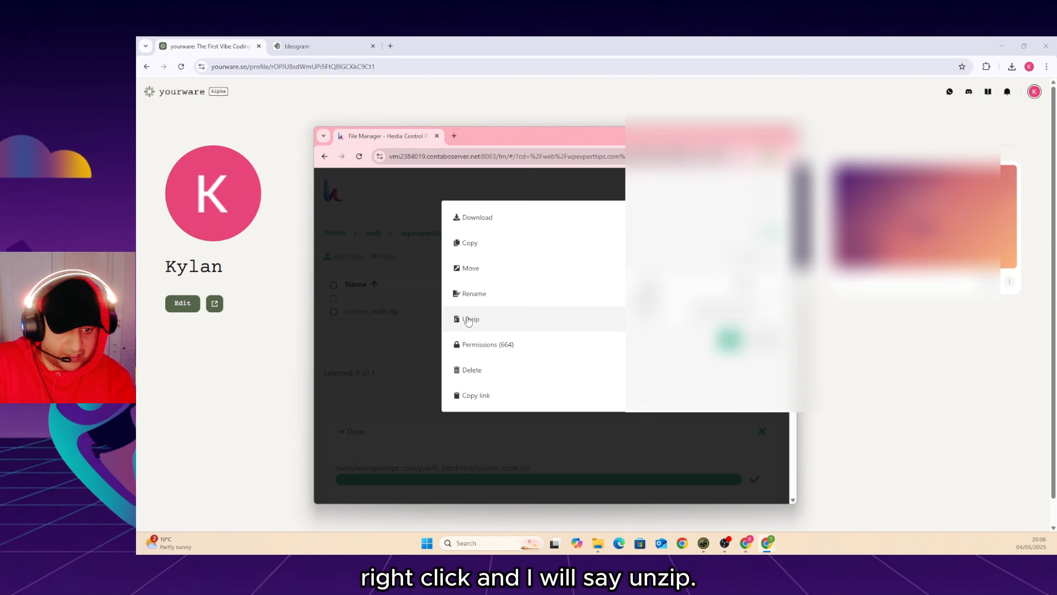
pyautogui.click(470, 319)
pyautogui.click(613, 355)
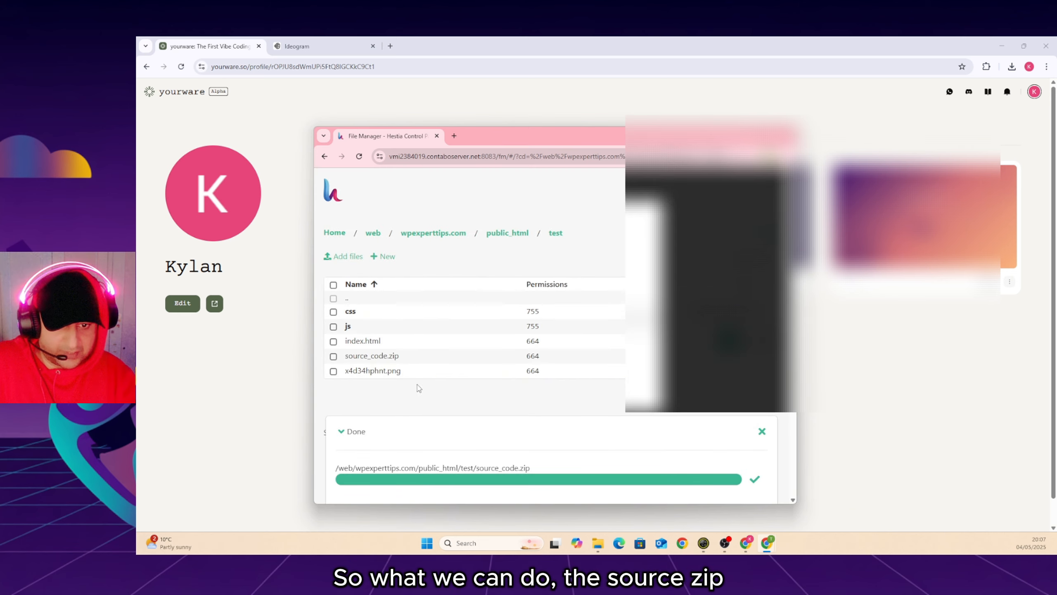
pyautogui.click(390, 358)
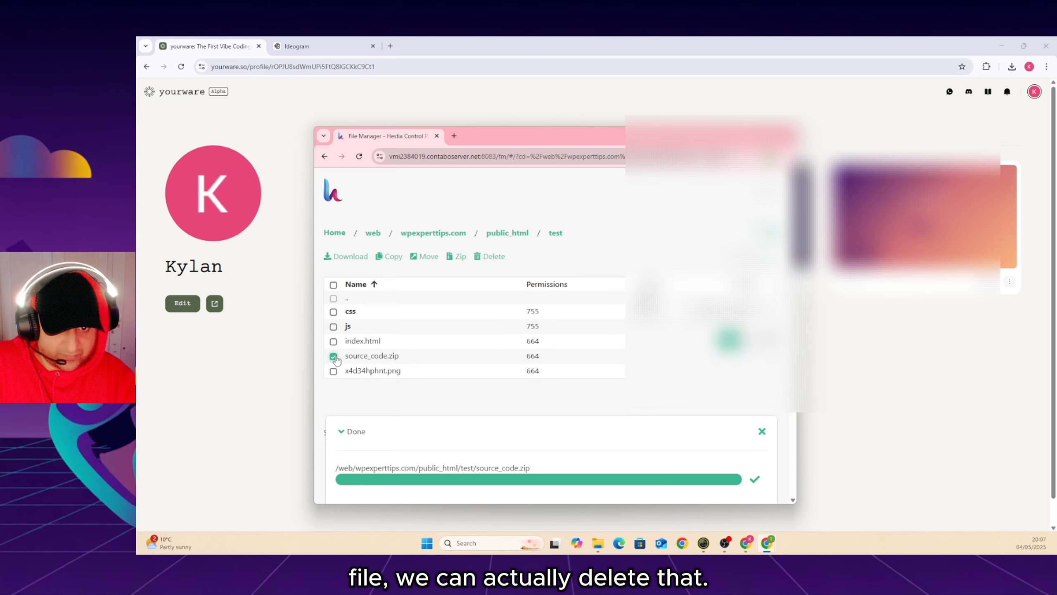
pyautogui.click(486, 257)
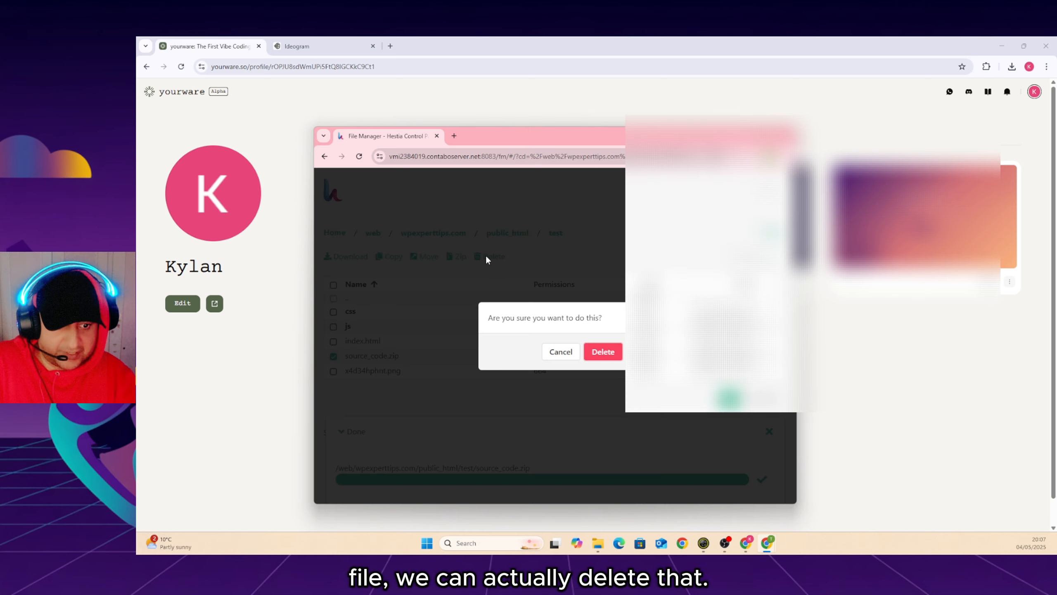
pyautogui.click(594, 344)
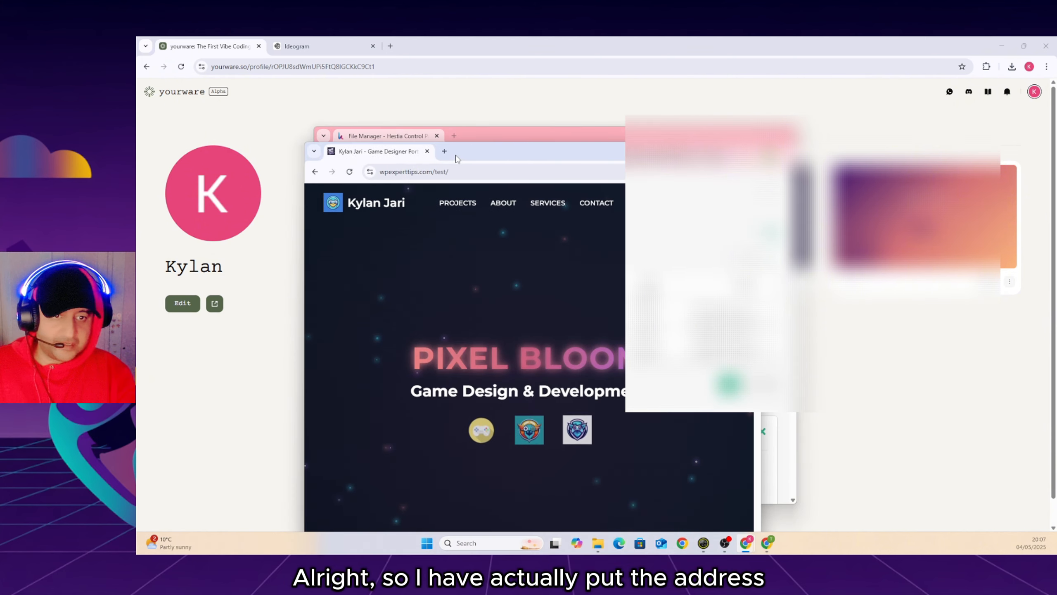
# Maximize the live site at wpexperttips.com/test/ and check its featured projects and its About, Services and Contact navigation links
pyautogui.doubleClick(480, 153)
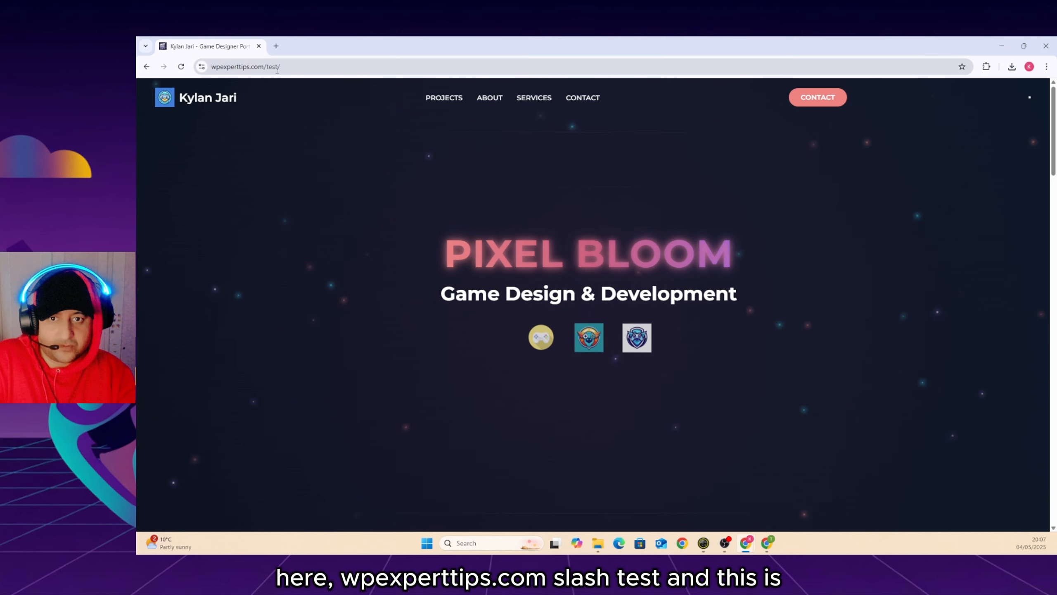
pyautogui.click(328, 68)
pyautogui.click(400, 152)
pyautogui.scroll(-10, 394, 147)
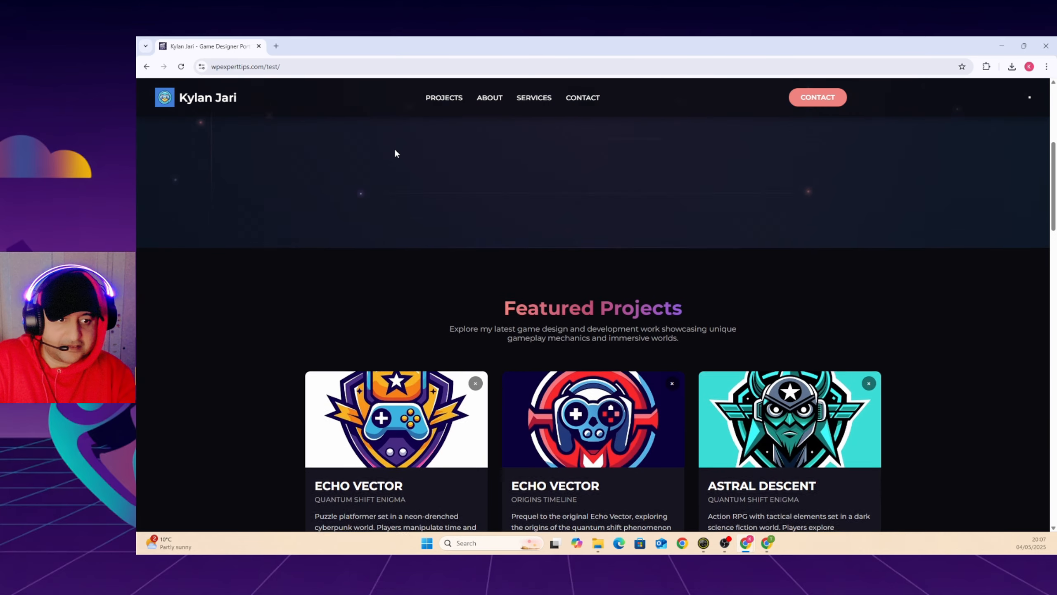
pyautogui.scroll(10, 394, 147)
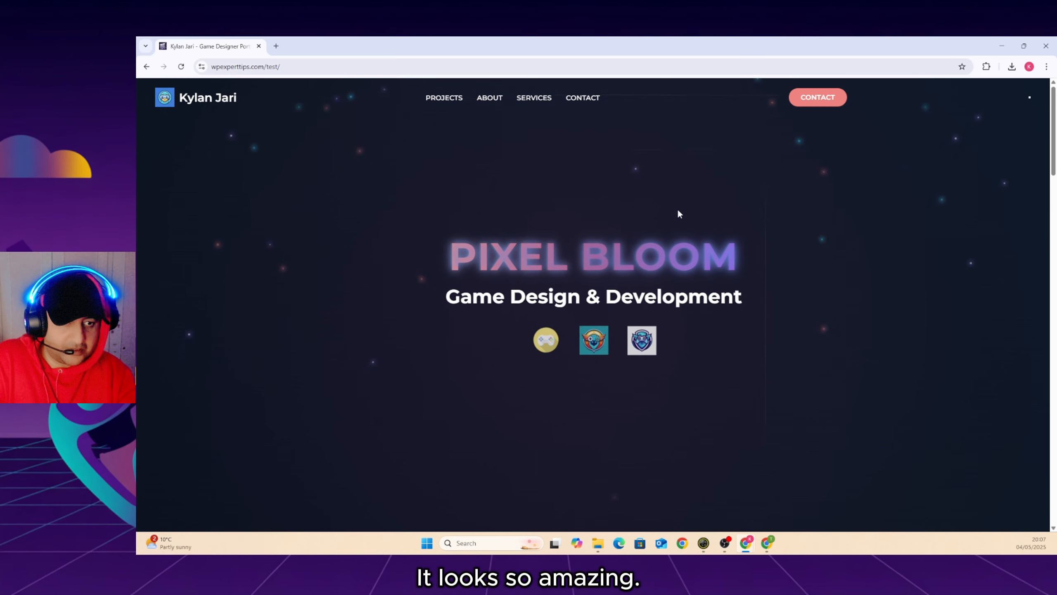
pyautogui.click(485, 99)
pyautogui.click(534, 99)
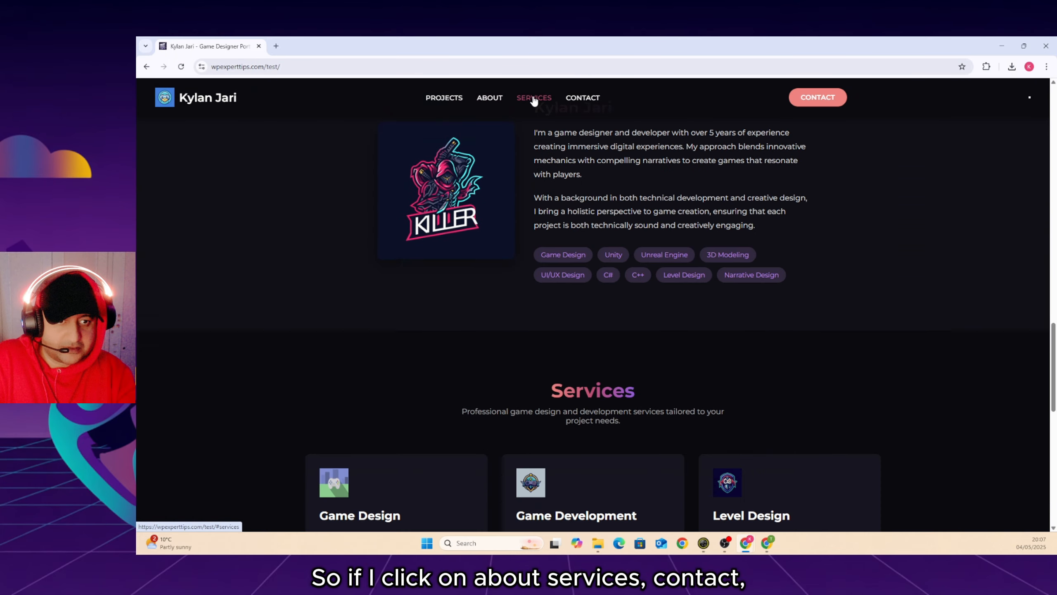
pyautogui.click(572, 100)
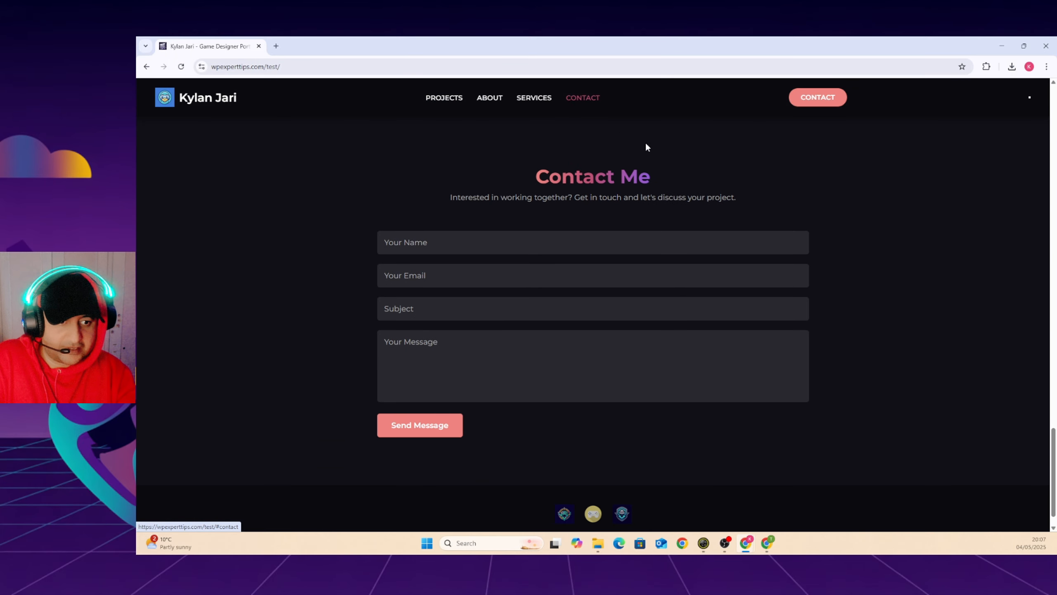
pyautogui.scroll(5, 670, 222)
pyautogui.scroll(5, 670, 226)
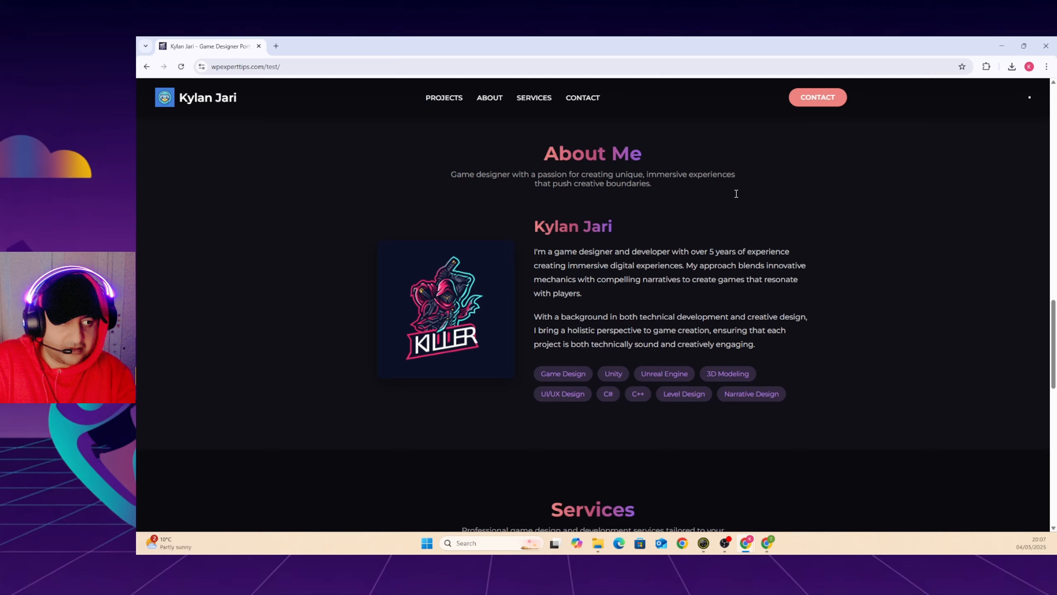
pyautogui.click(834, 103)
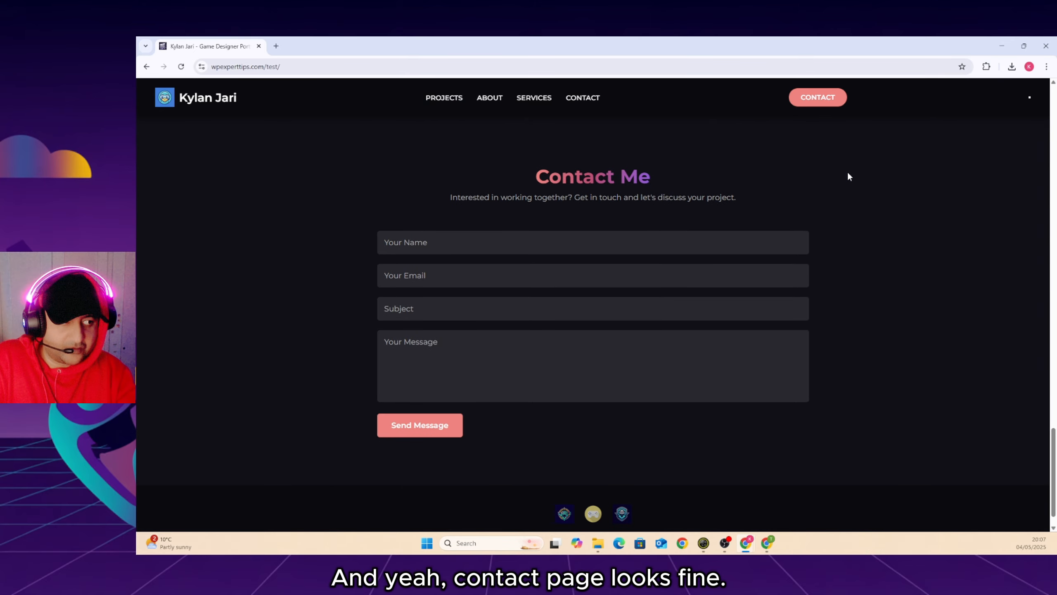
pyautogui.scroll(20, 849, 175)
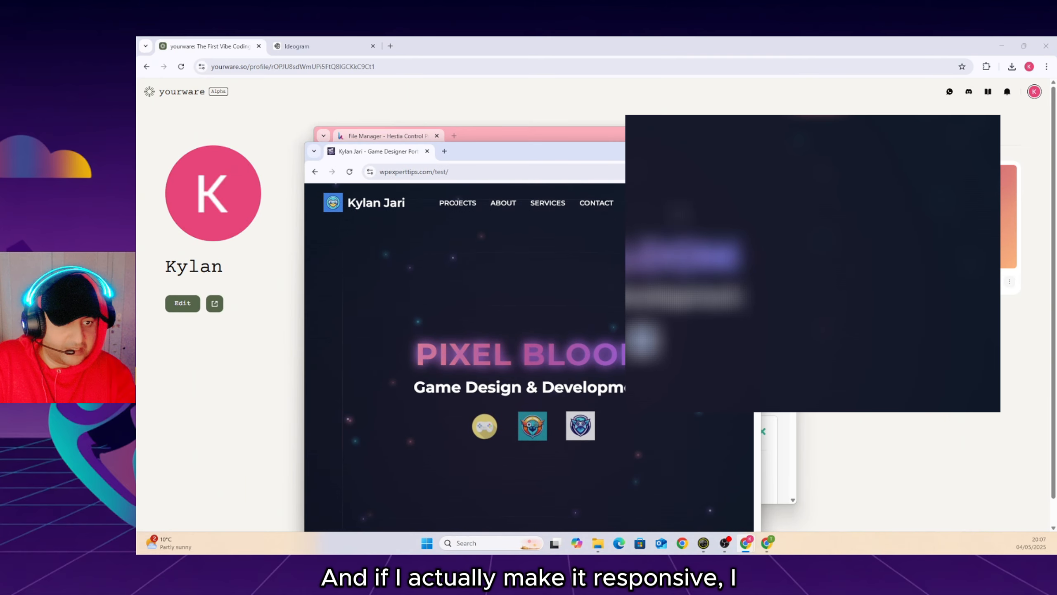
# Narrow the site's browser window to phone width and check the mobile menu, project cards, services and contact form
pyautogui.moveTo(754, 270); pyautogui.dragTo(543, 270)
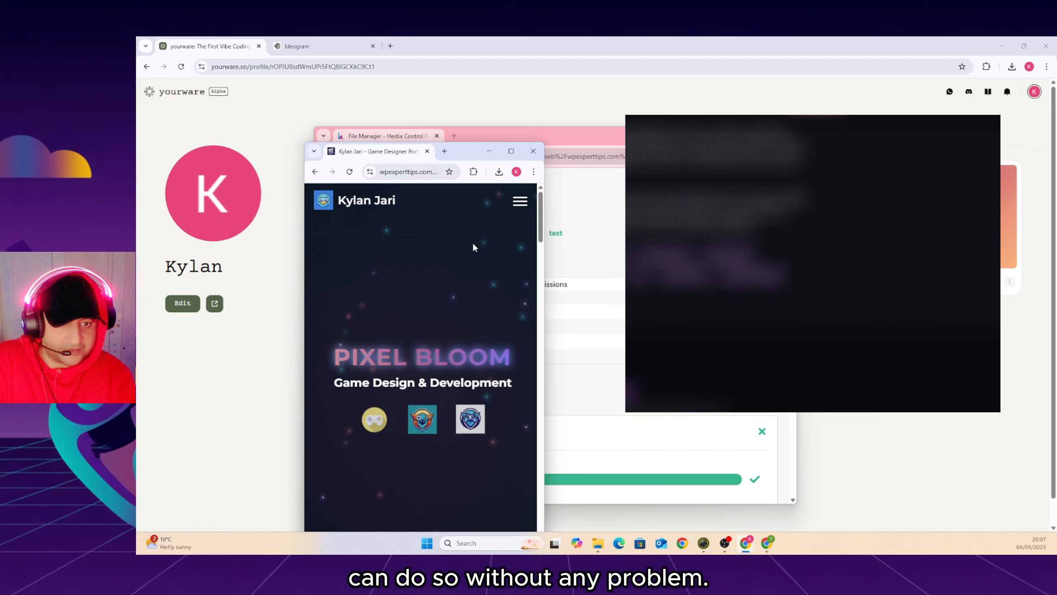
pyautogui.scroll(-6, 475, 246)
pyautogui.scroll(3, 475, 246)
pyautogui.scroll(3, 474, 243)
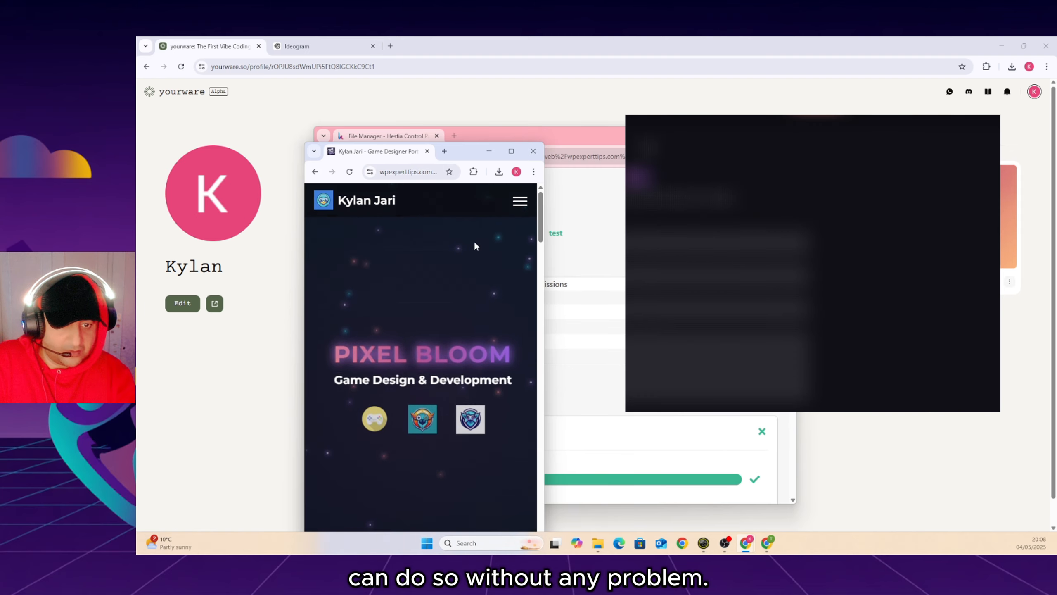
pyautogui.click(406, 203)
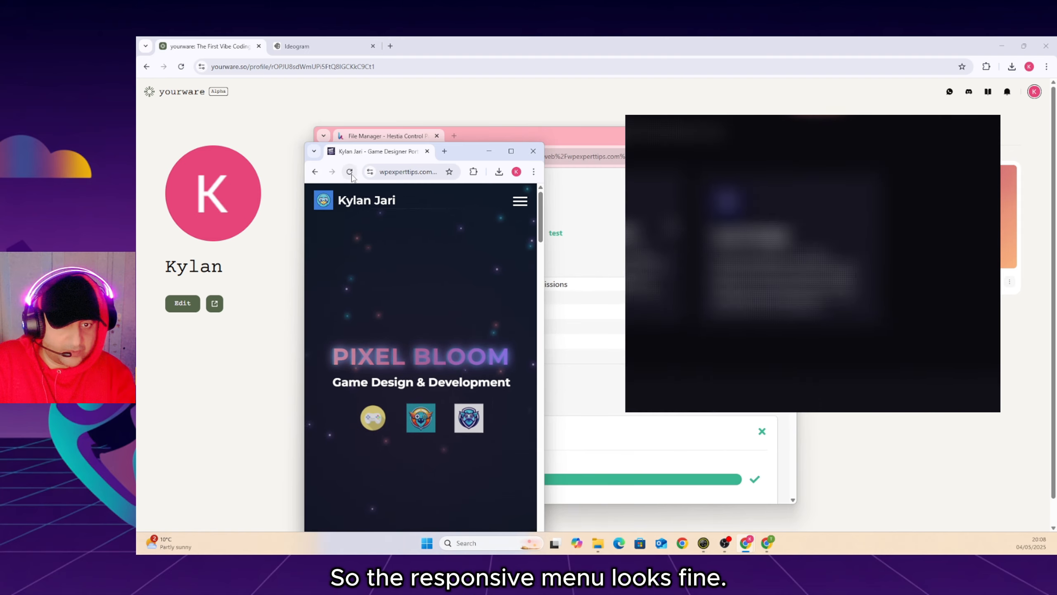
pyautogui.click(520, 201)
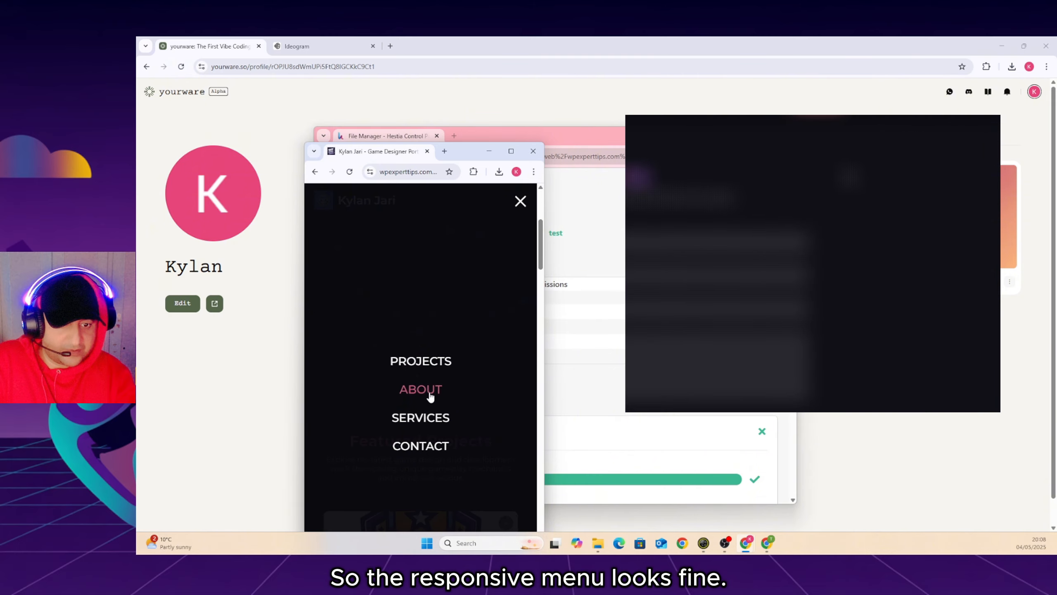
pyautogui.click(520, 202)
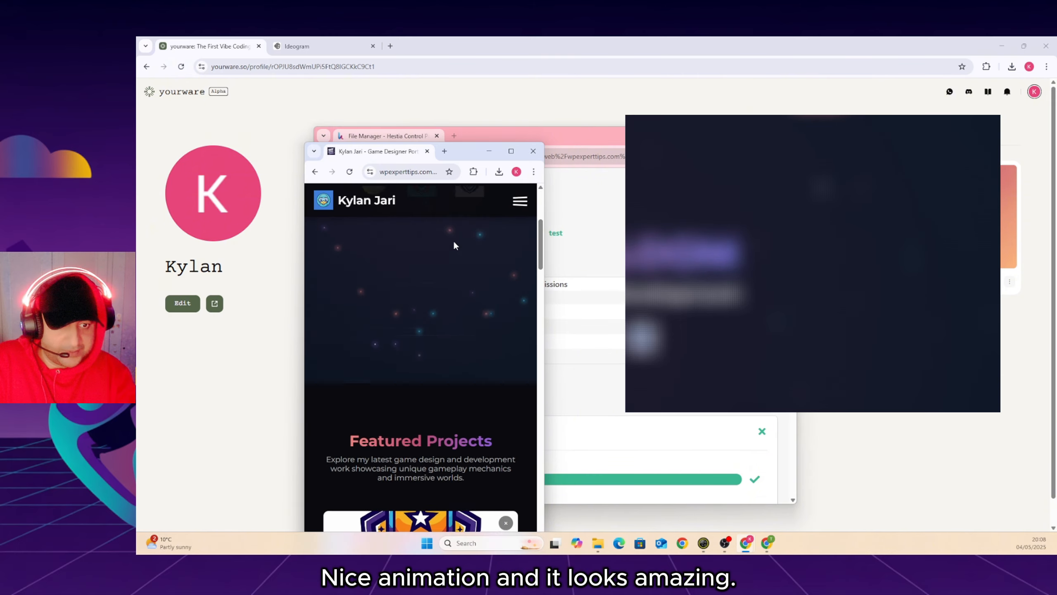
pyautogui.scroll(-10, 455, 246)
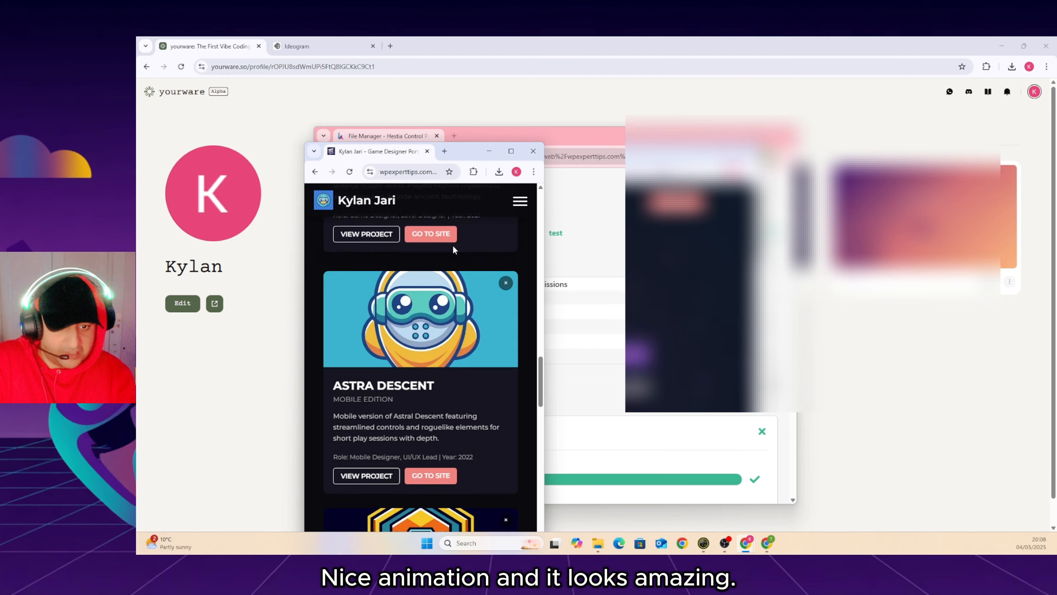
pyautogui.scroll(-15, 454, 249)
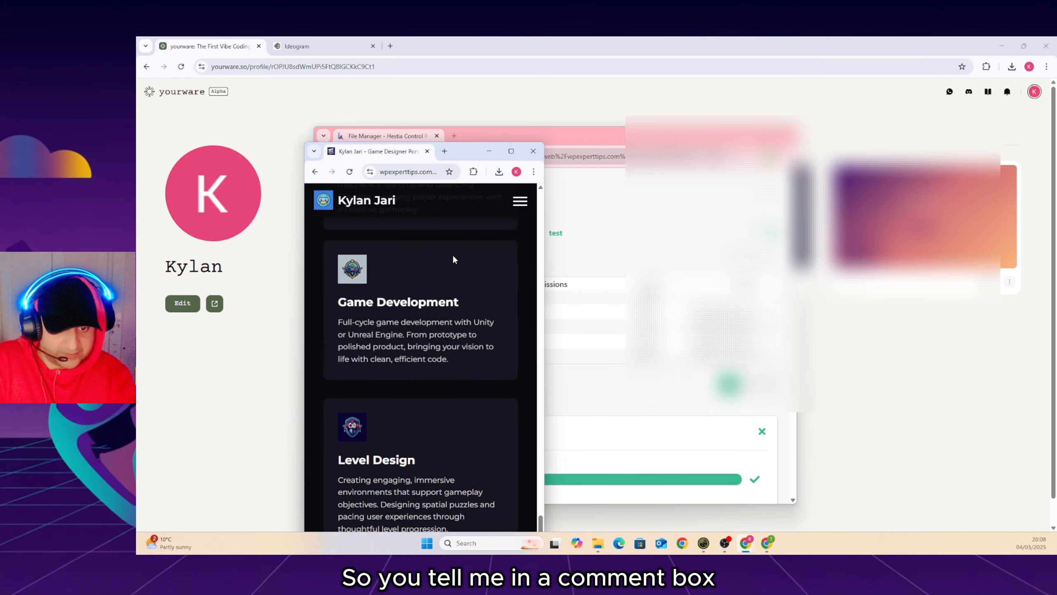
pyautogui.scroll(-10, 453, 260)
pyautogui.moveTo(474, 162); pyautogui.dragTo(505, 55)
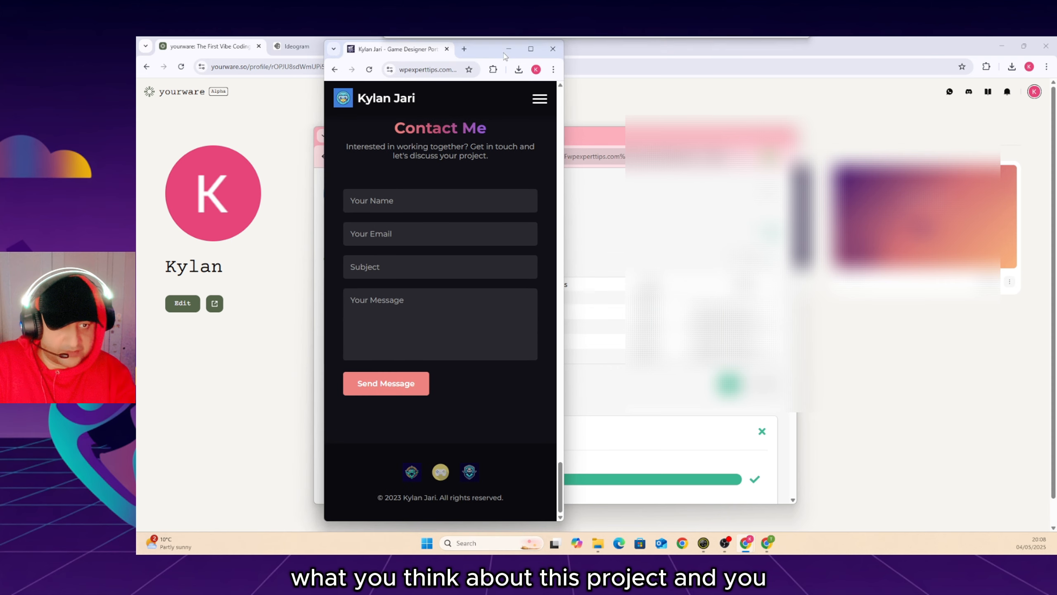
# Maximize the site window again and review the desktop layout between the hero section and the contact form
pyautogui.click(530, 48)
pyautogui.scroll(6, 458, 291)
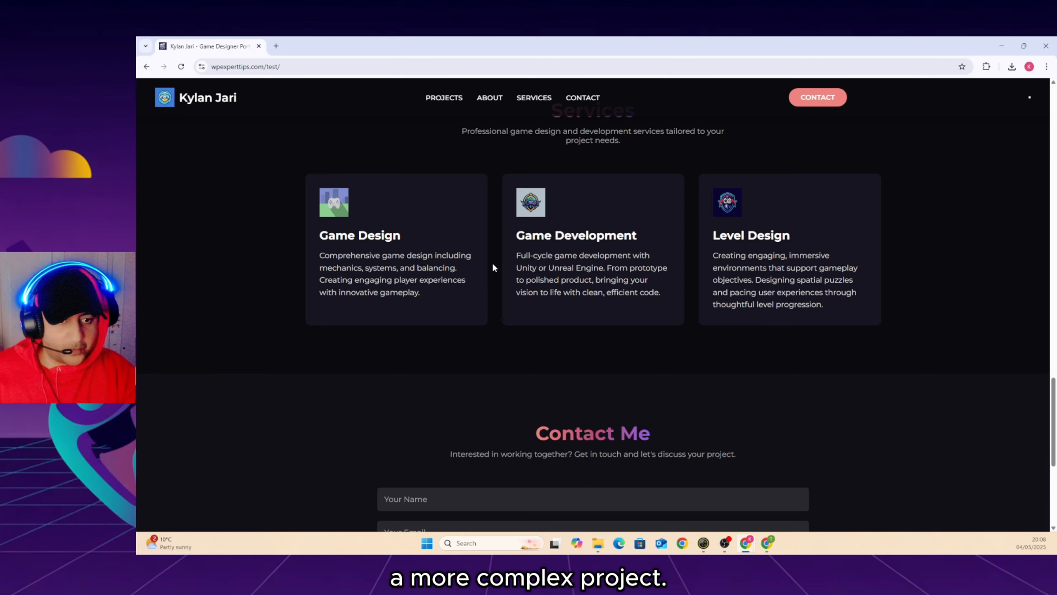
pyautogui.scroll(4, 487, 256)
pyautogui.scroll(20, 484, 254)
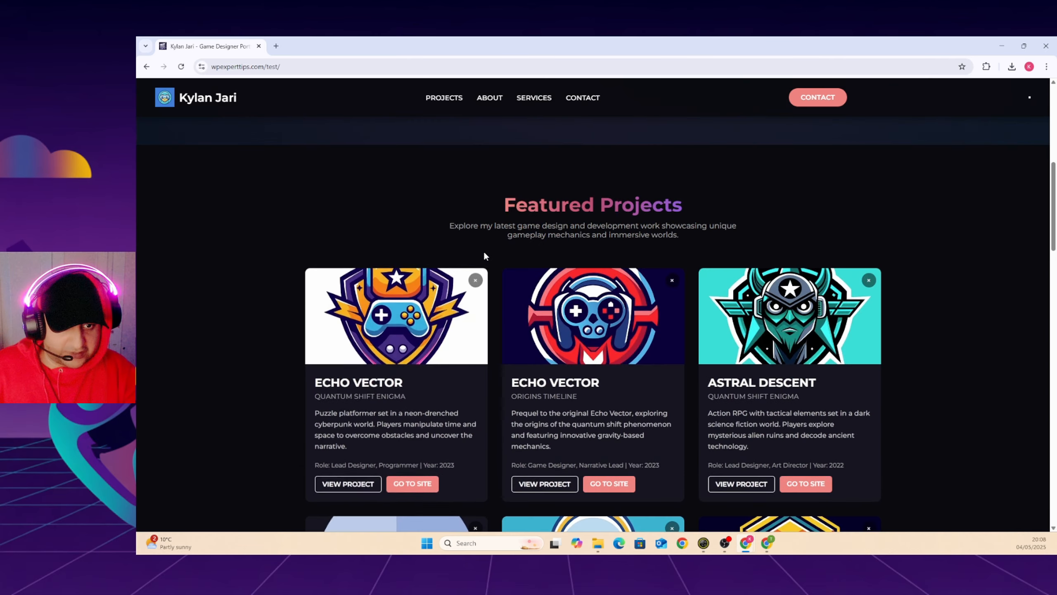
pyautogui.scroll(2, 484, 252)
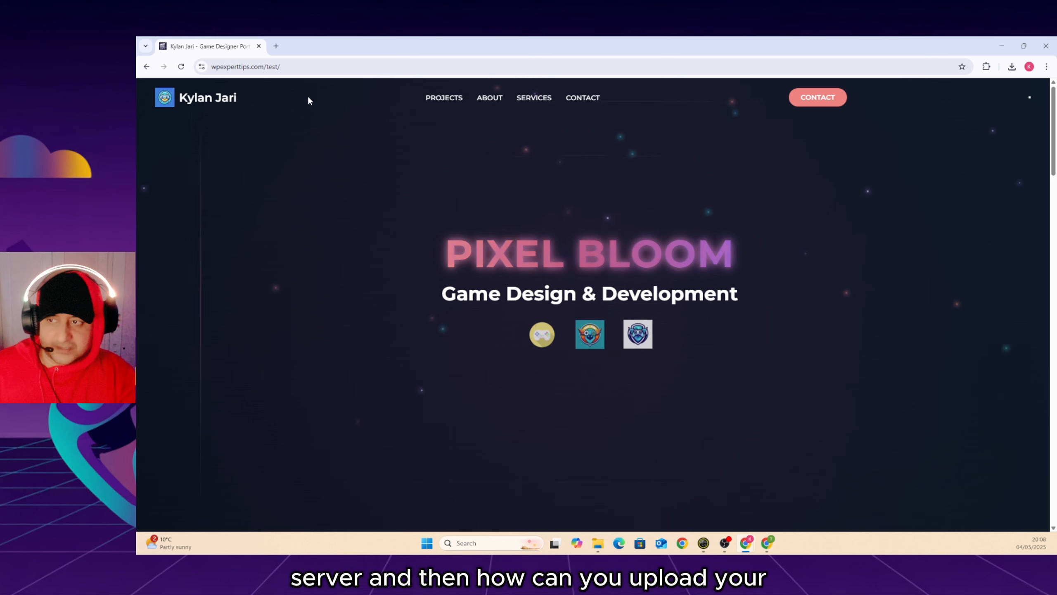
pyautogui.scroll(-4, 462, 205)
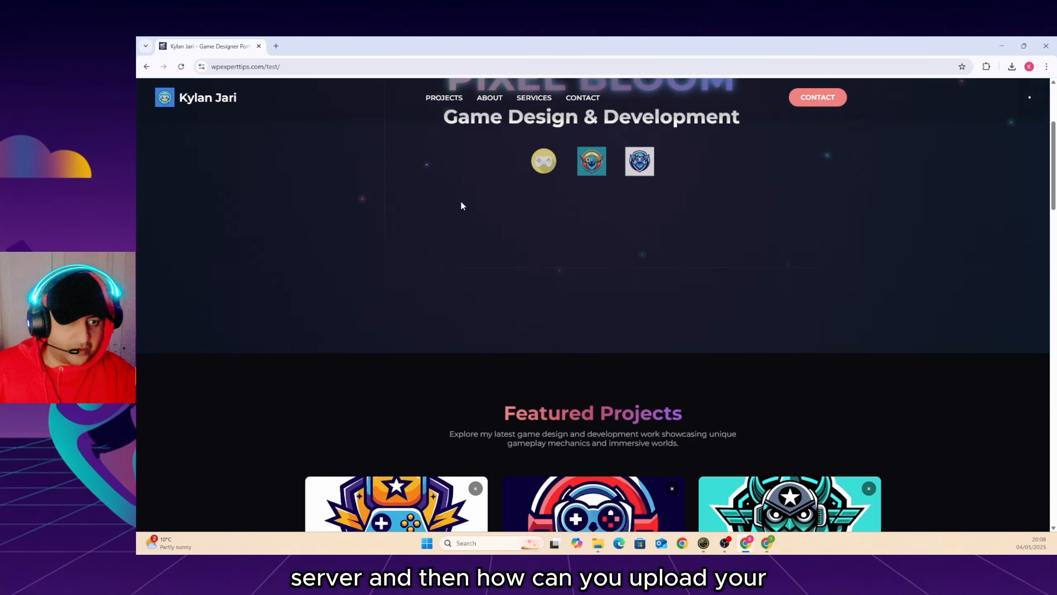
pyautogui.scroll(-20, 454, 202)
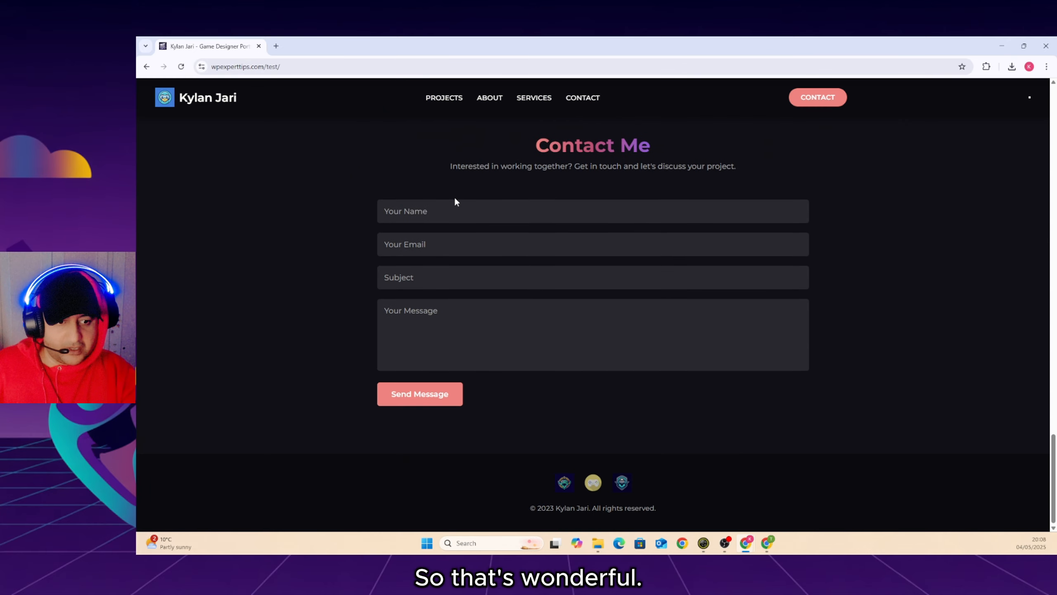
pyautogui.scroll(20, 454, 202)
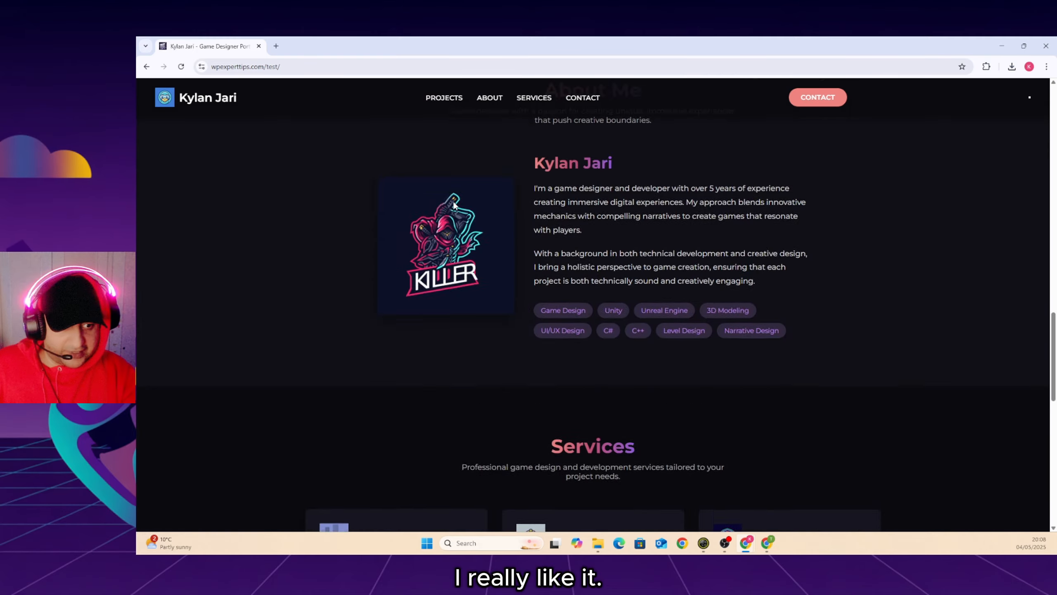
pyautogui.scroll(10, 453, 204)
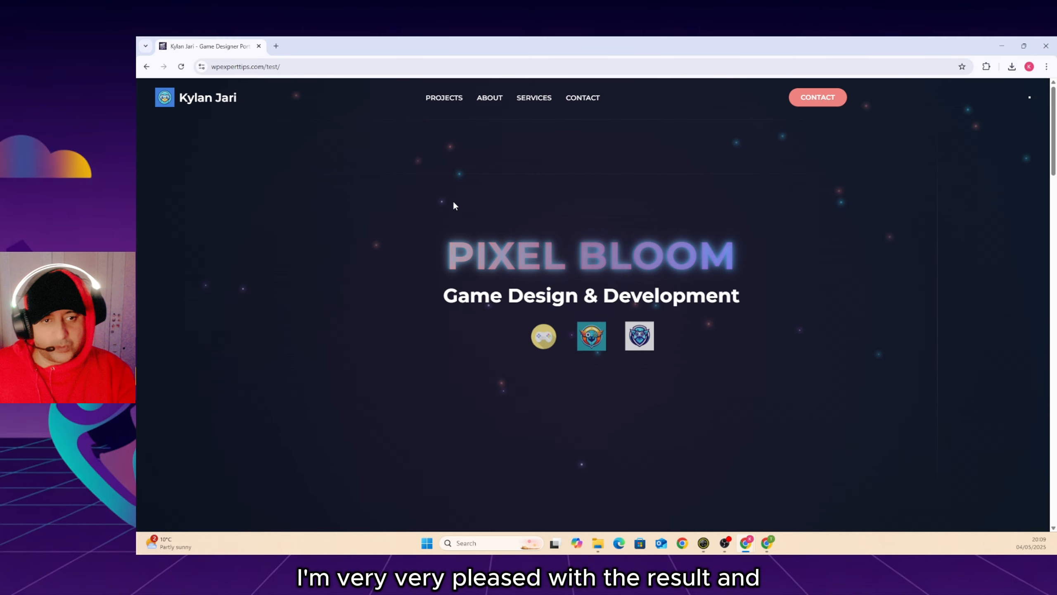